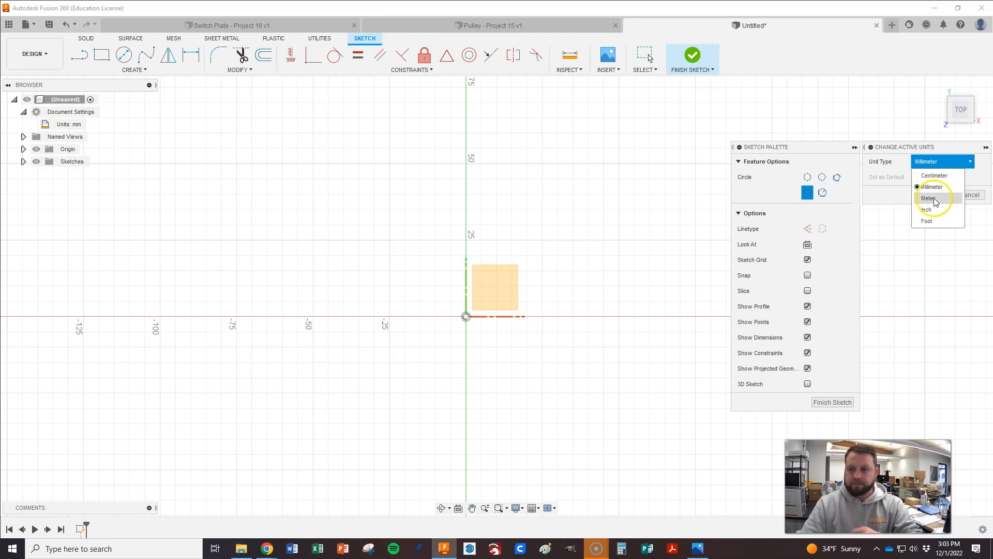
Step: Change the document units to inches and sketch a 3.5 in diameter circle centred on the origin
click(930, 209)
click(933, 195)
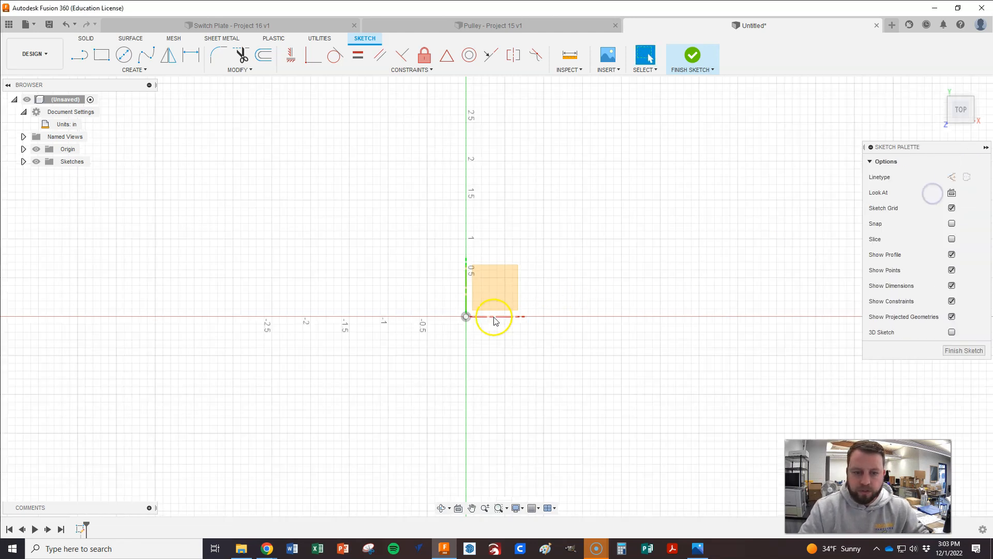
click(124, 57)
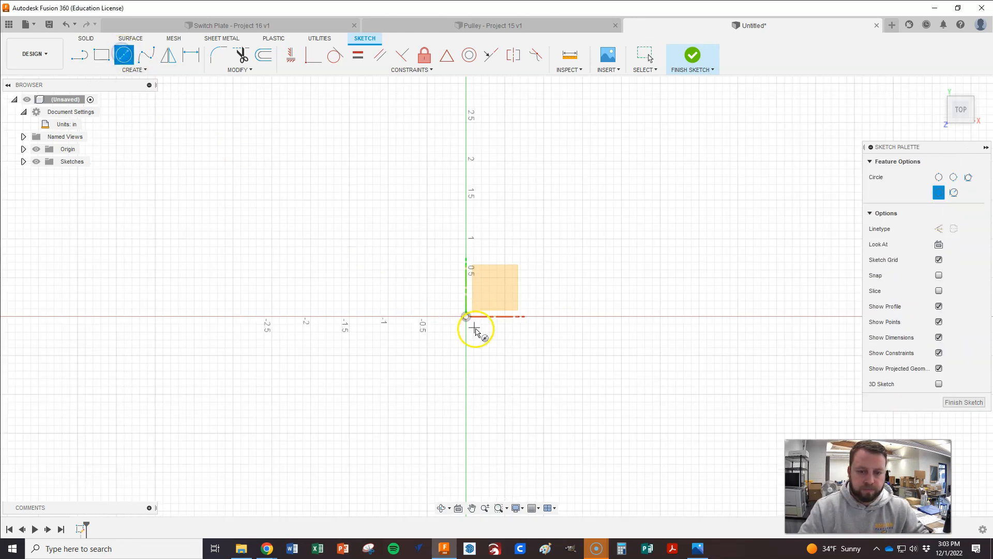
click(466, 316)
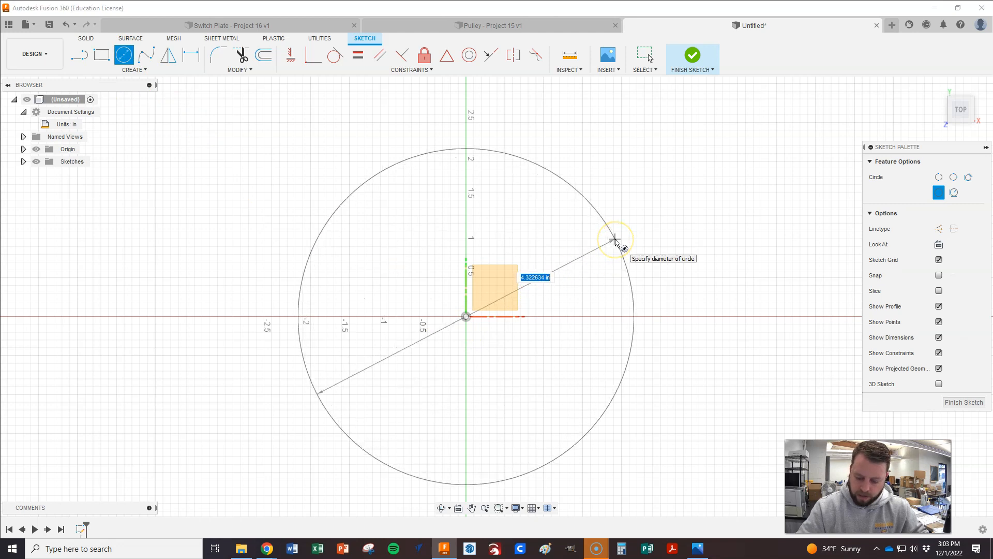
text(3.5)
key(Return)
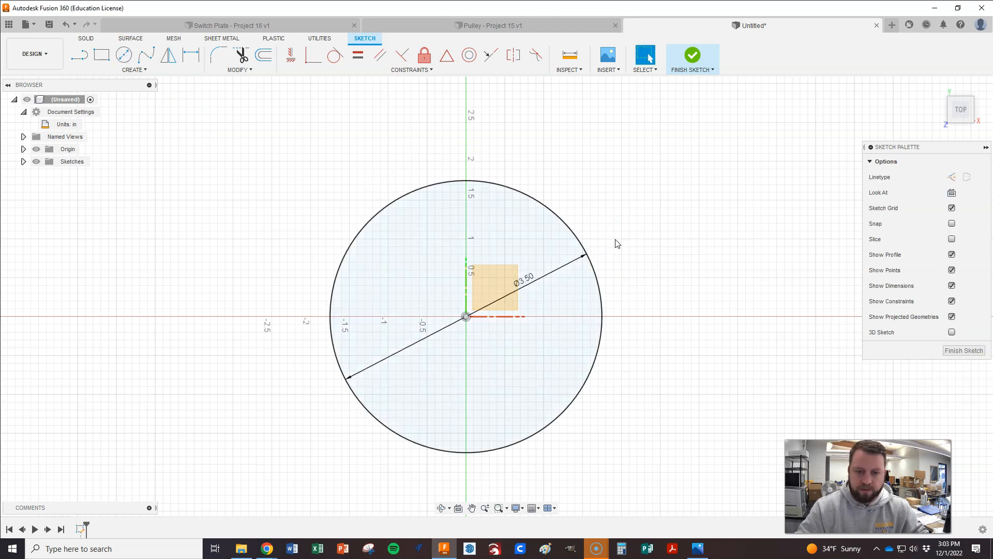
click(962, 351)
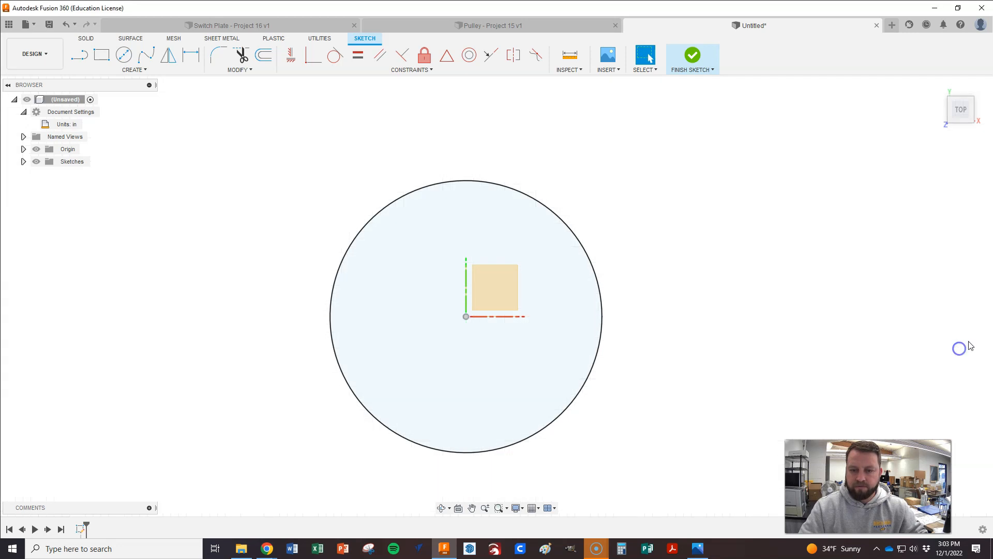
Step: Extrude the circle 5 in upward as a new body, checking the height against the Pipe Tee drawing
click(937, 89)
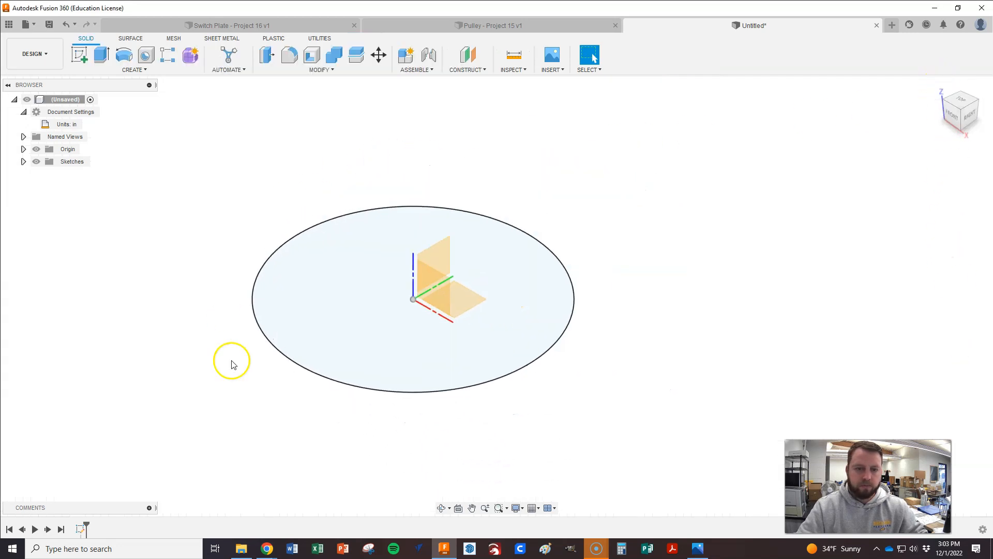
click(101, 54)
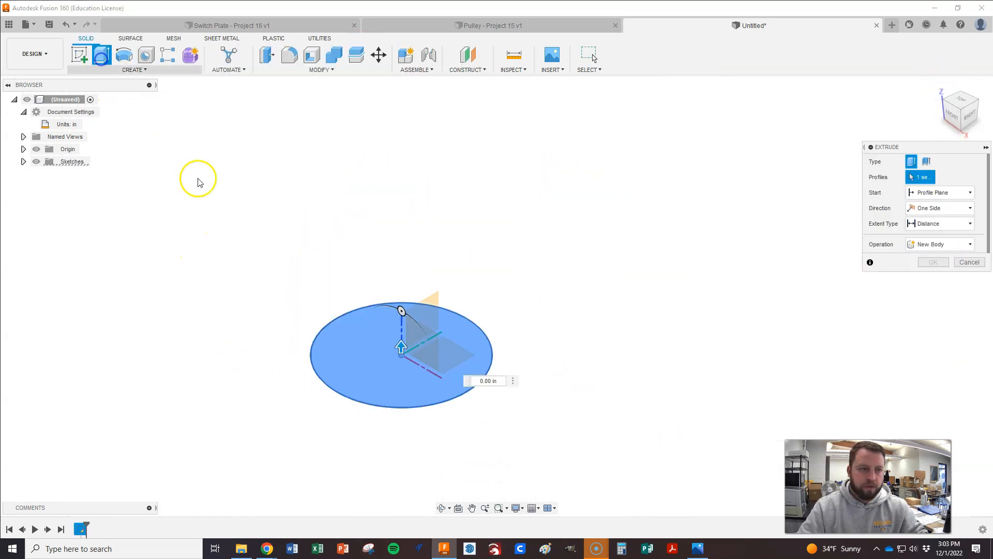
drag(402, 344, 403, 222)
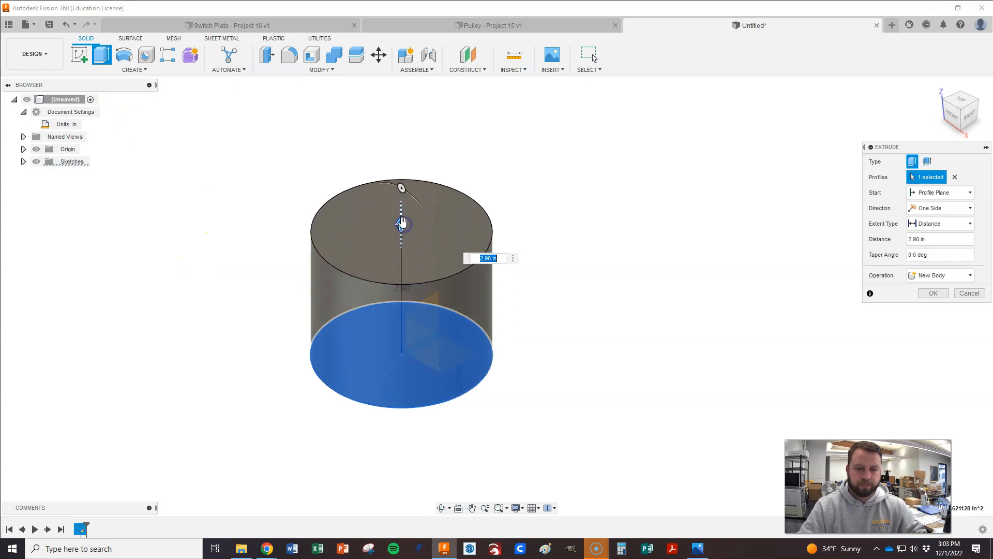
key(alt+Tab)
key(alt+Tab)
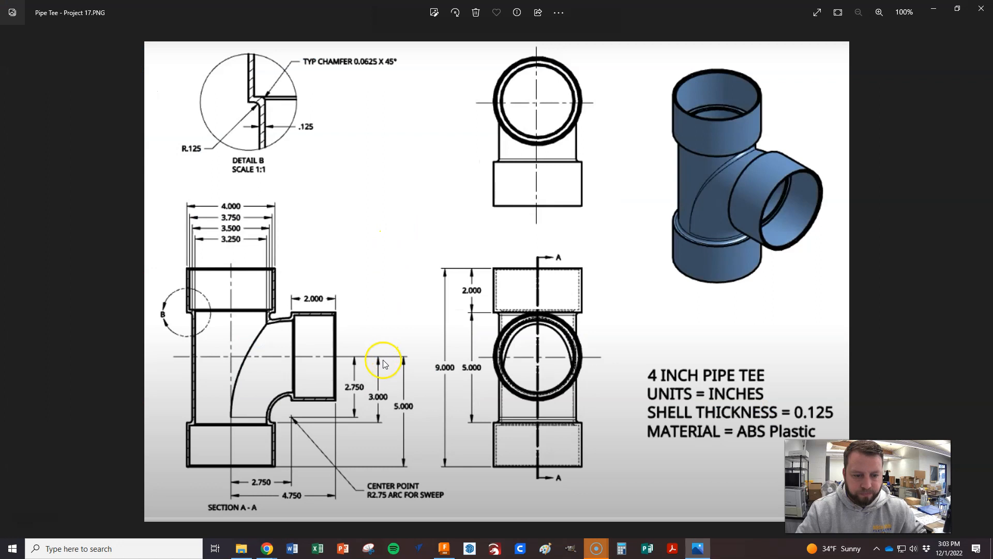
key(alt+Tab)
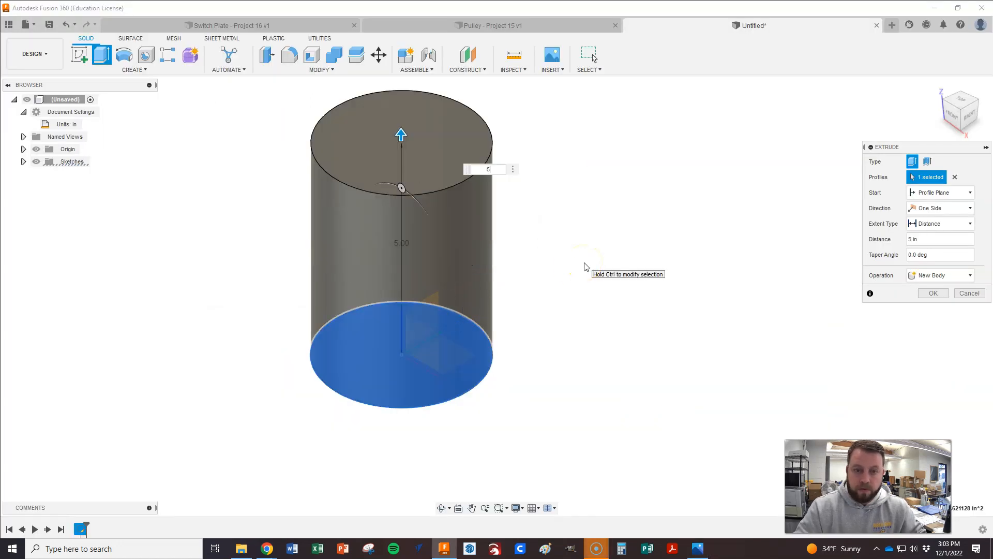
key(Return)
Step: Create a section analysis of the cylinder on the XZ plane, flipped to expose the cut face from the front
scroll(487, 380, down, 2)
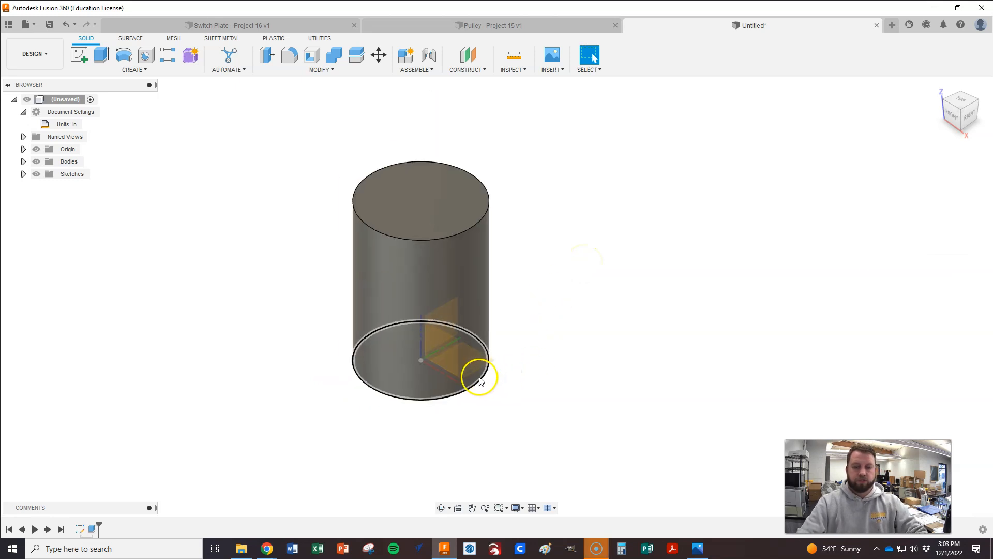
scroll(280, 334, up, 1)
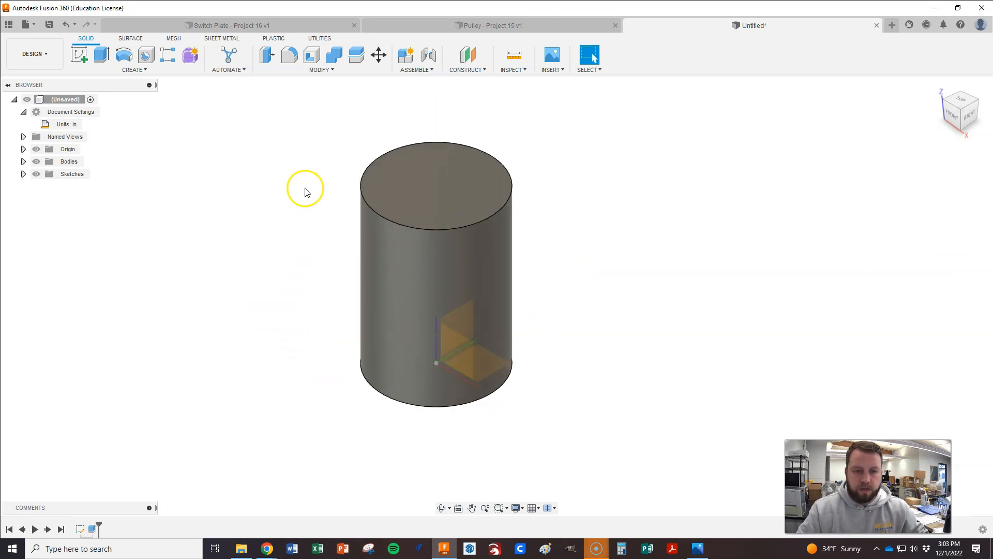
scroll(307, 191, up, 2)
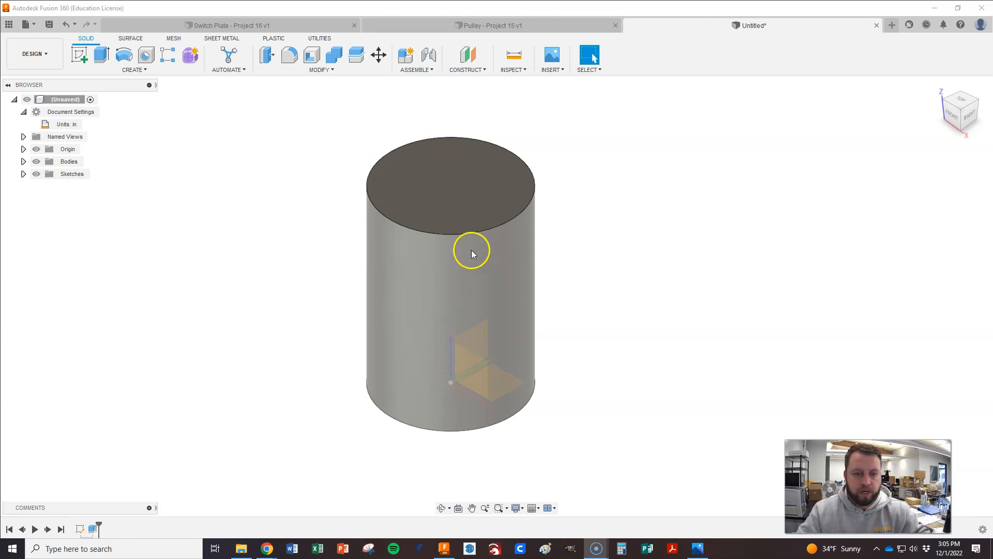
click(512, 70)
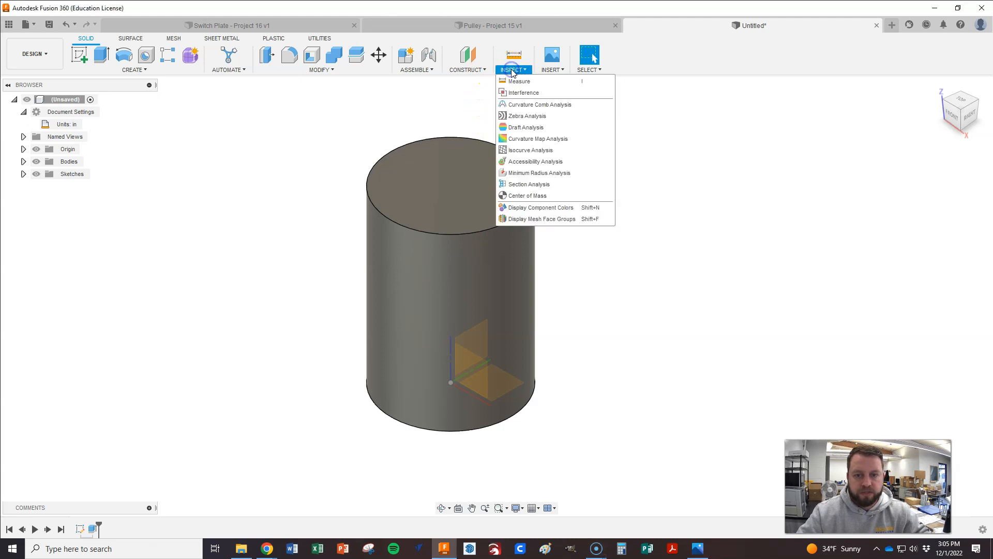
click(533, 184)
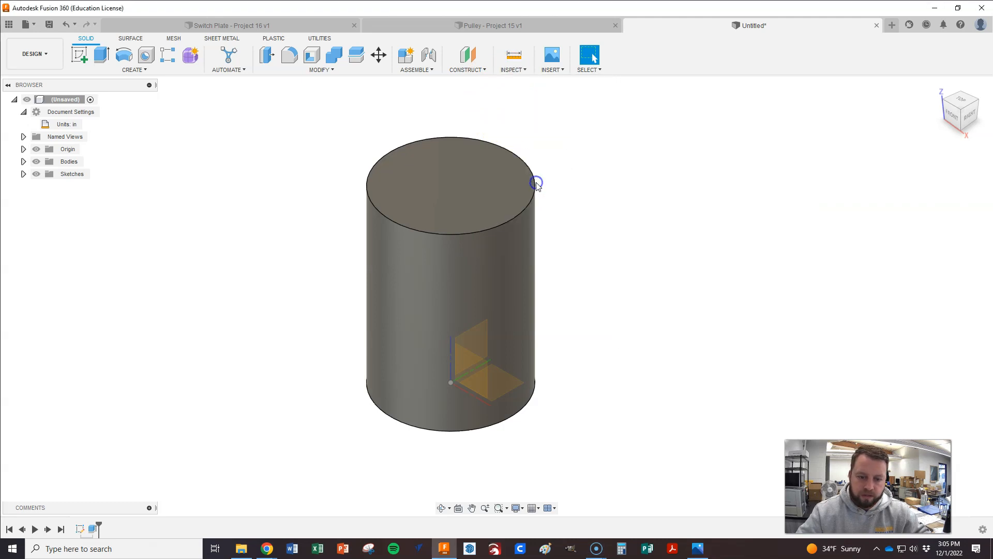
click(477, 369)
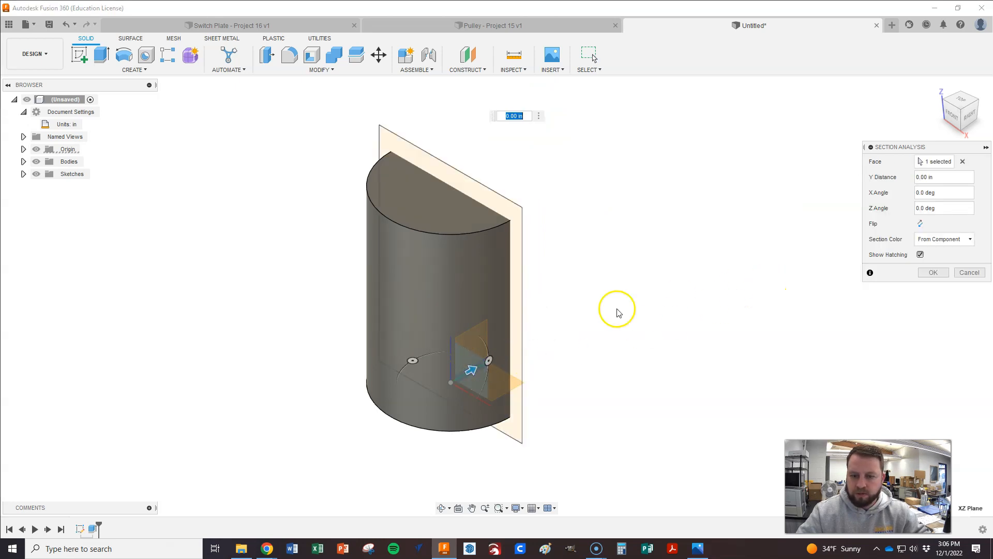
click(920, 224)
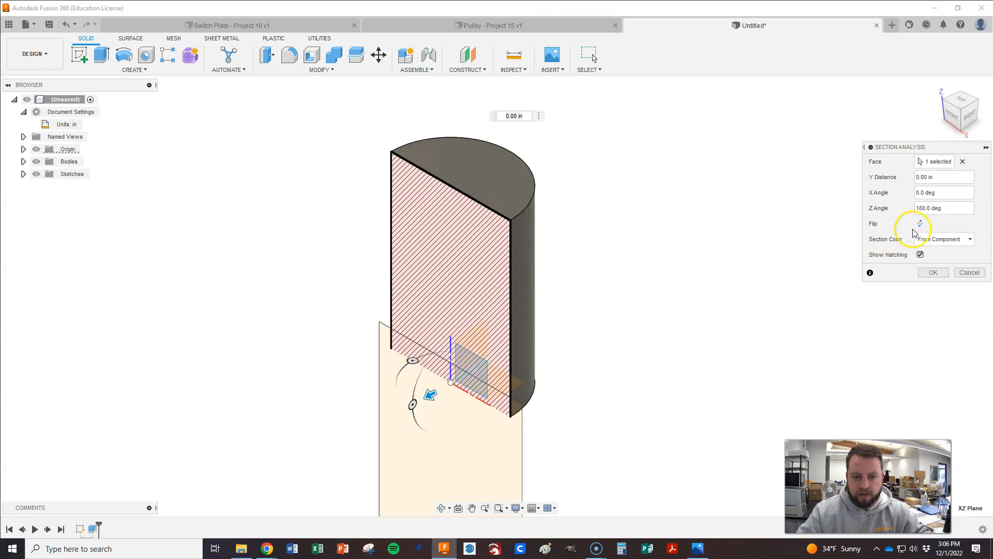
click(933, 273)
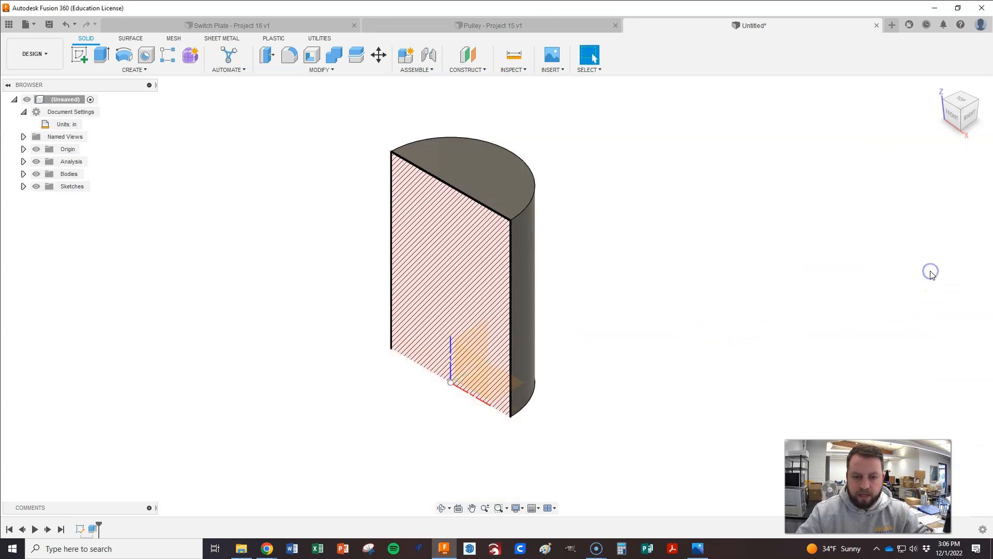
Step: In a new sketch on the XZ plane, draw a horizontal construction line about 2.97 in long from near the vertical axis past the cylinder's side
scroll(688, 321, down, 2)
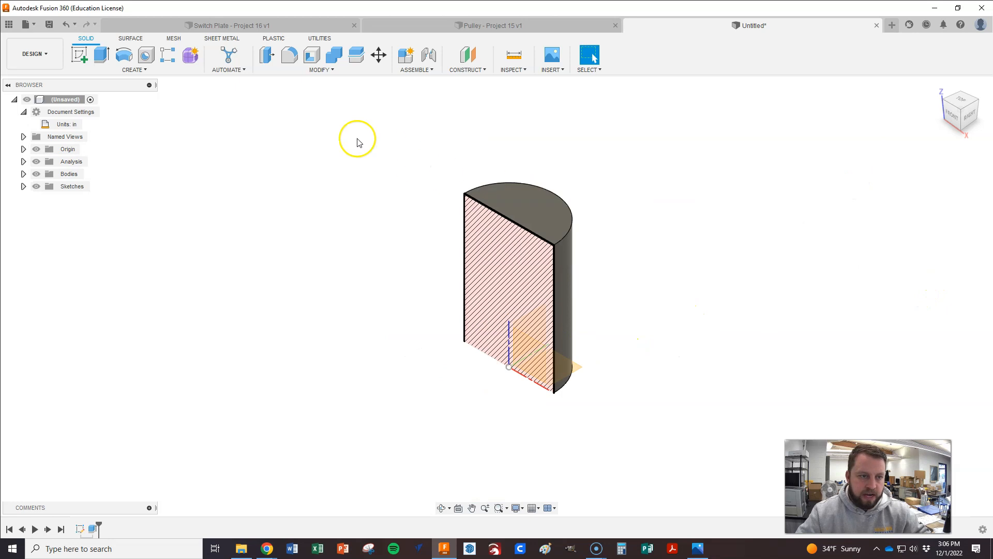
click(81, 56)
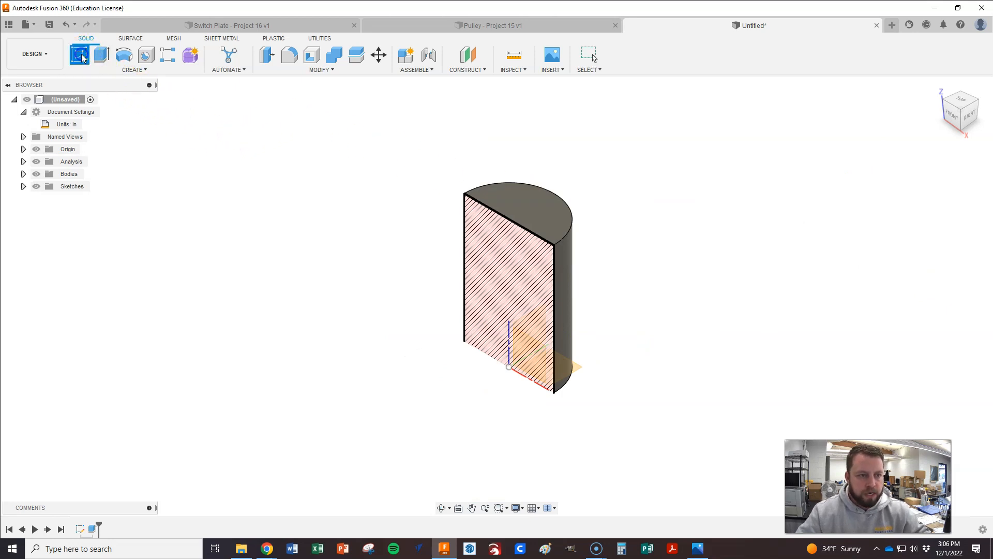
click(531, 361)
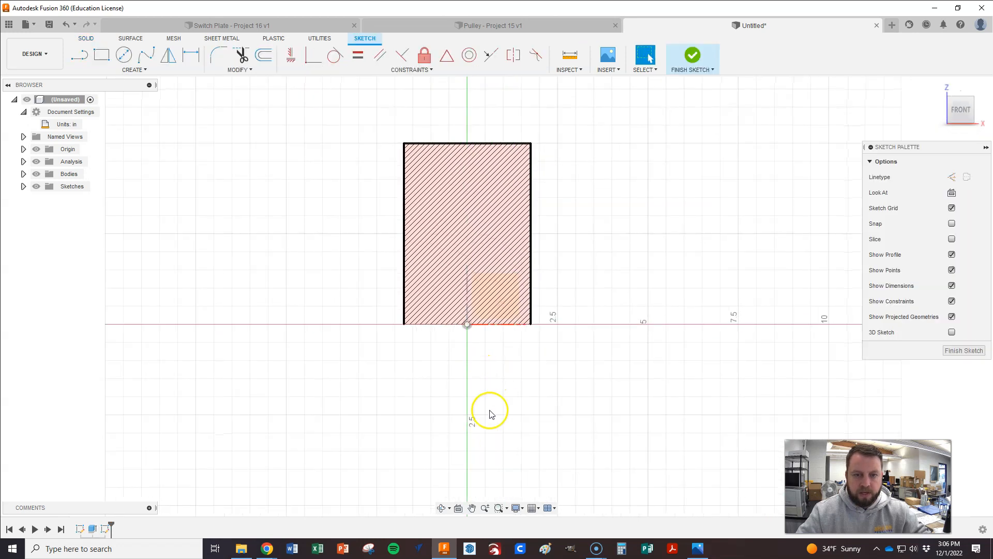
scroll(455, 135, up, 3)
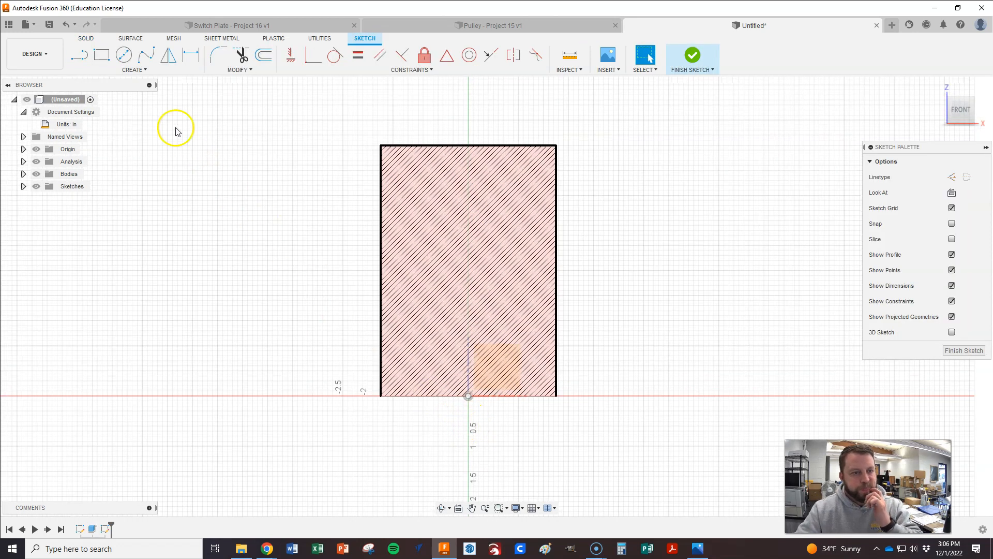
click(80, 54)
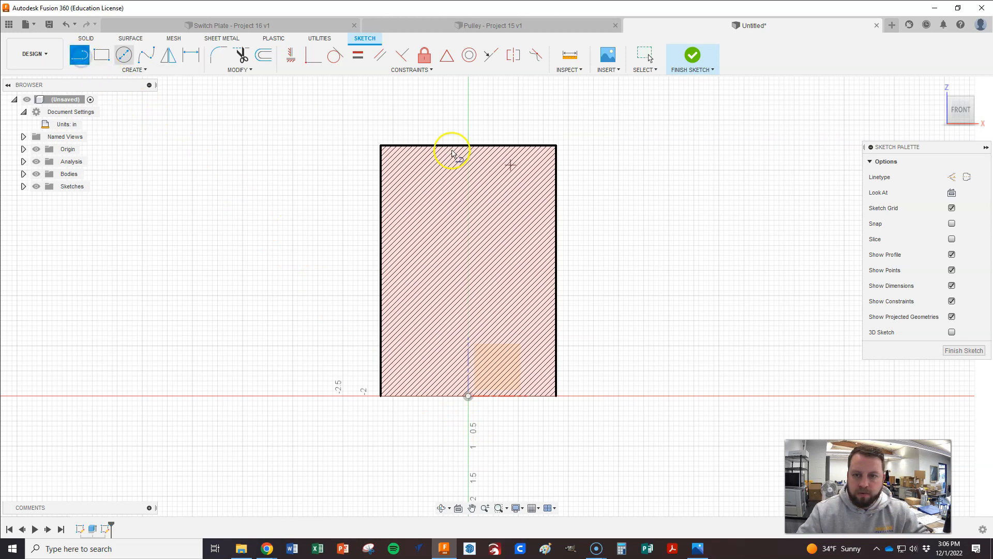
click(951, 177)
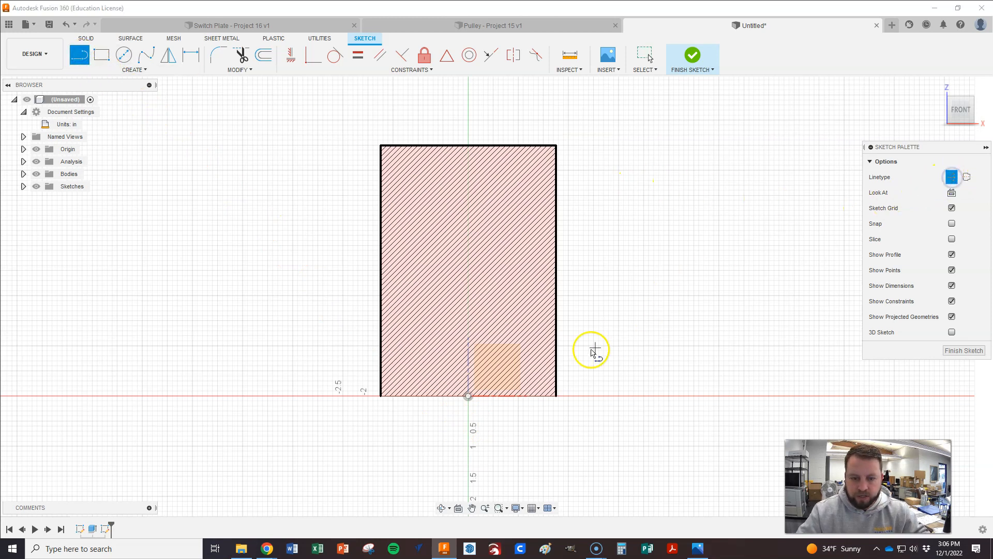
click(469, 396)
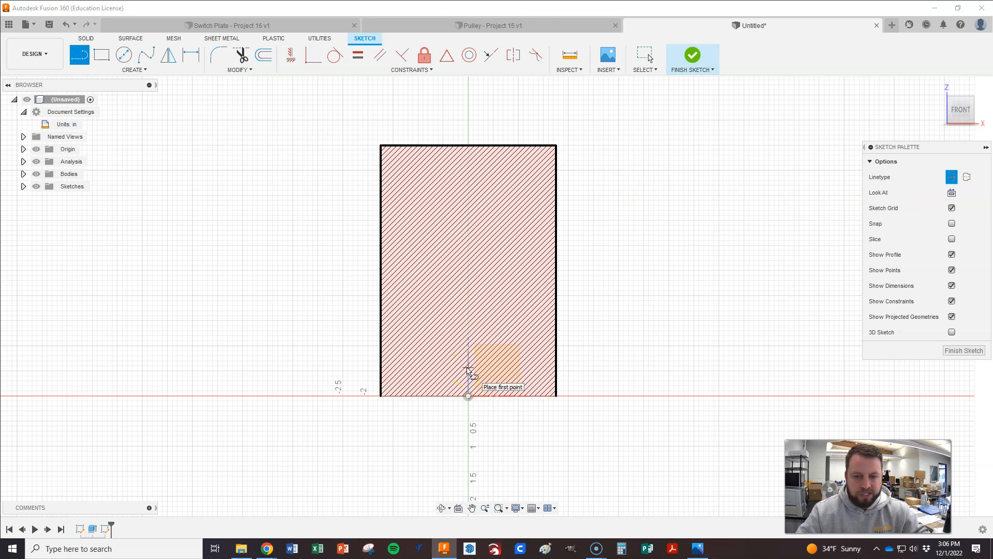
click(468, 368)
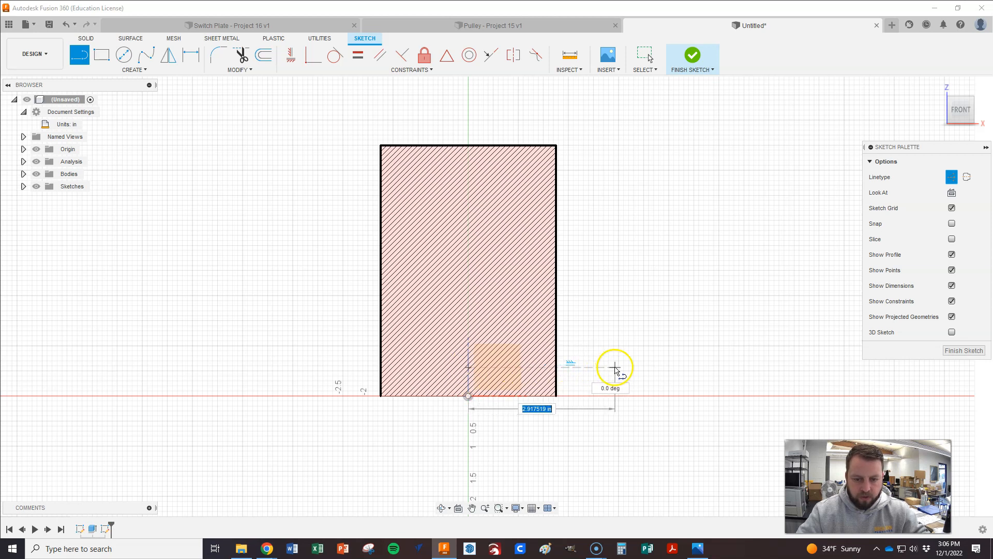
click(617, 368)
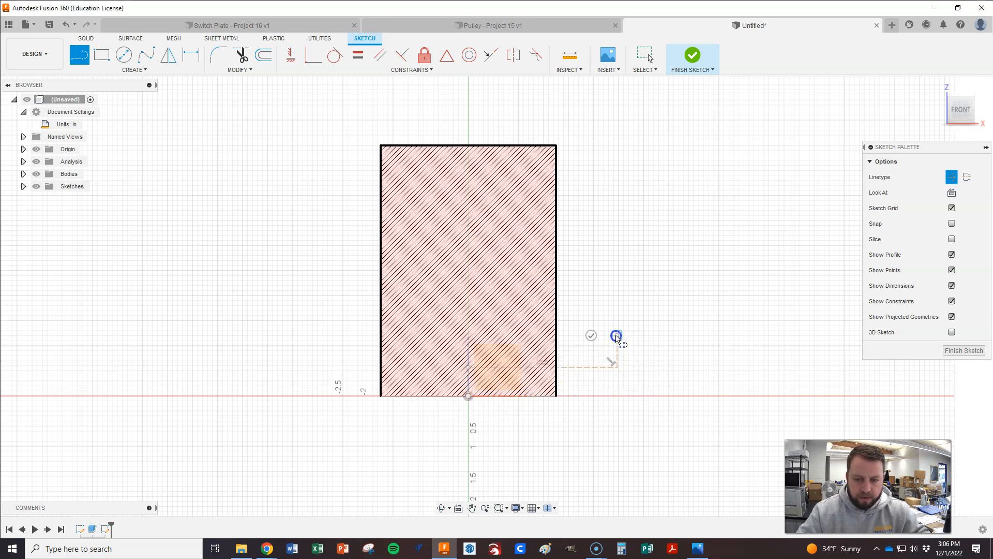
click(617, 336)
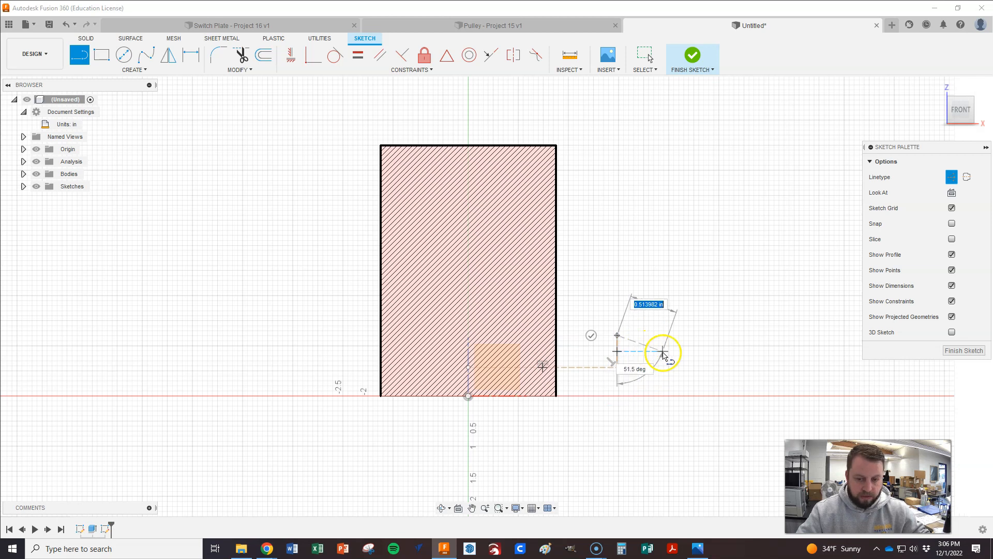
key(Escape)
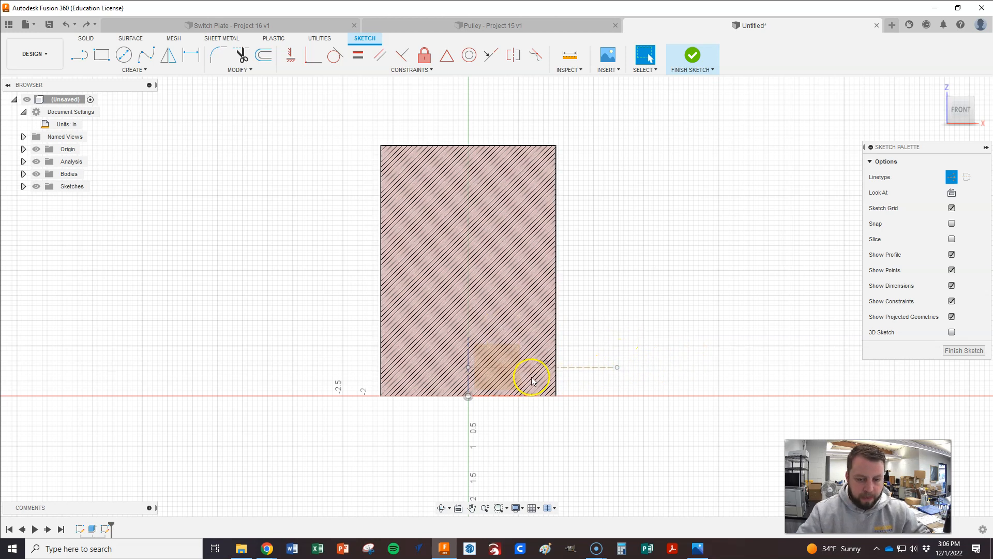
Step: Dimension the horizontal construction line 0.25 in above the origin
key(d)
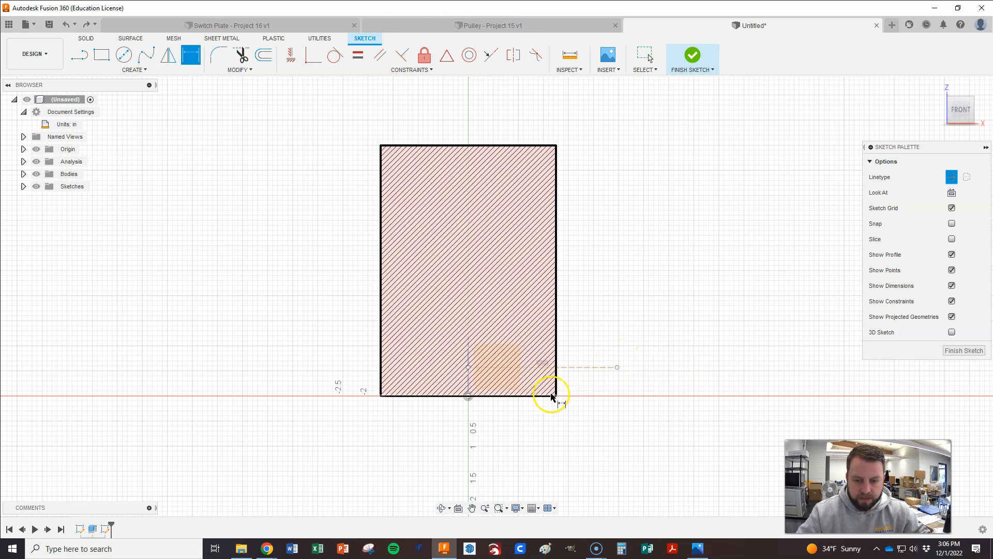
click(578, 370)
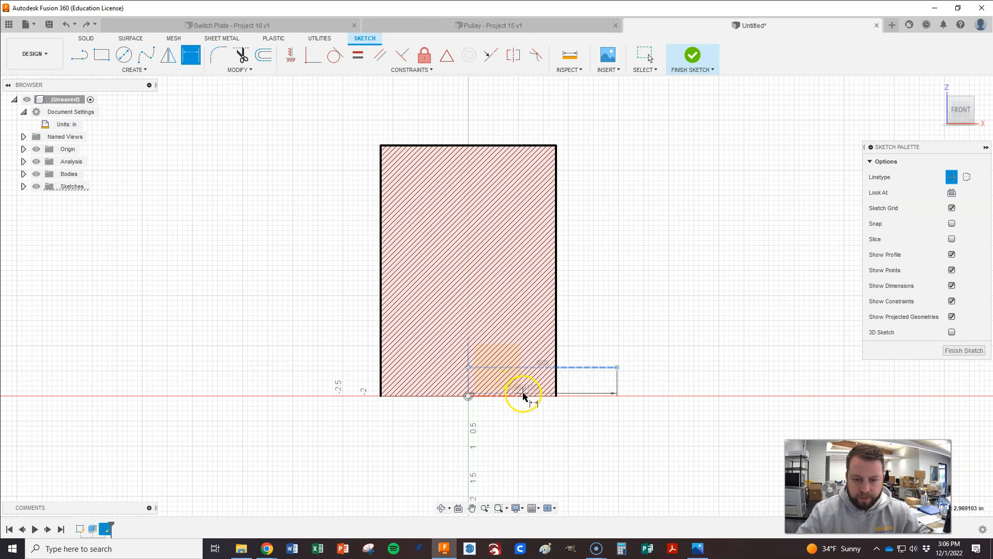
click(469, 396)
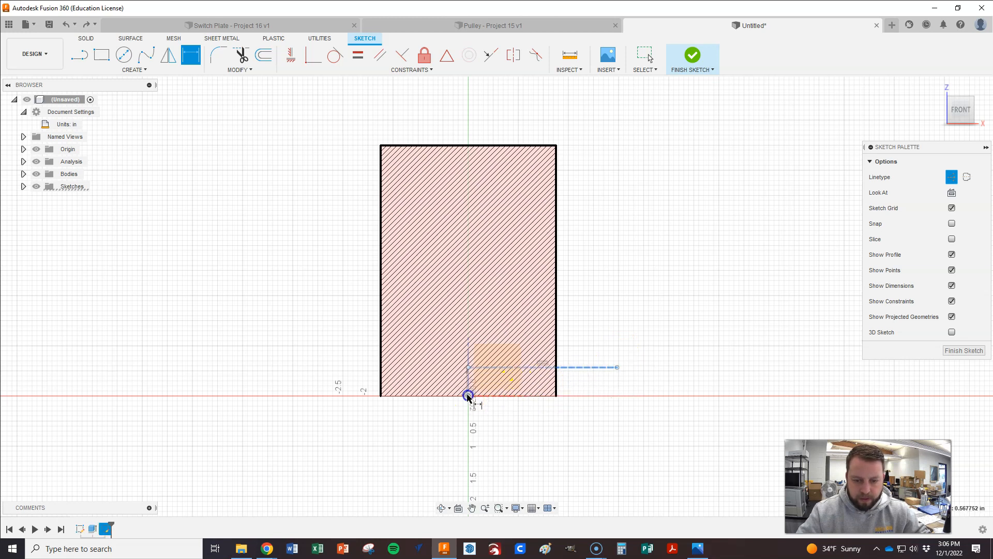
click(325, 337)
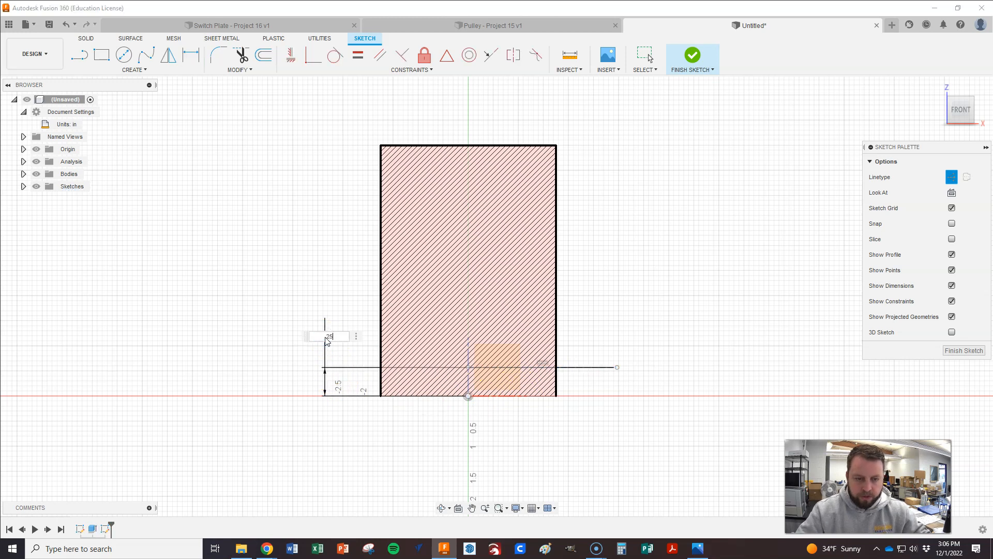
key(Return)
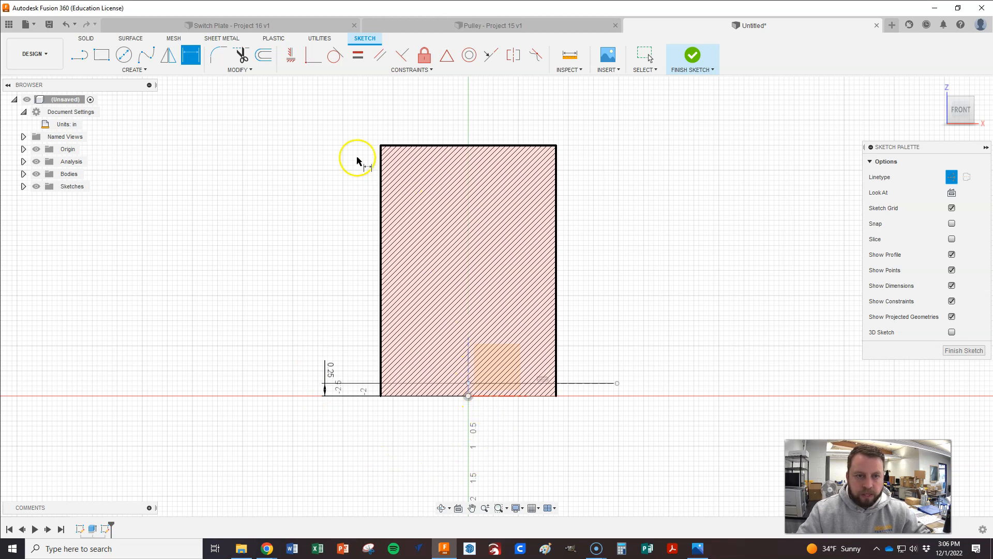
scroll(475, 397, up, 5)
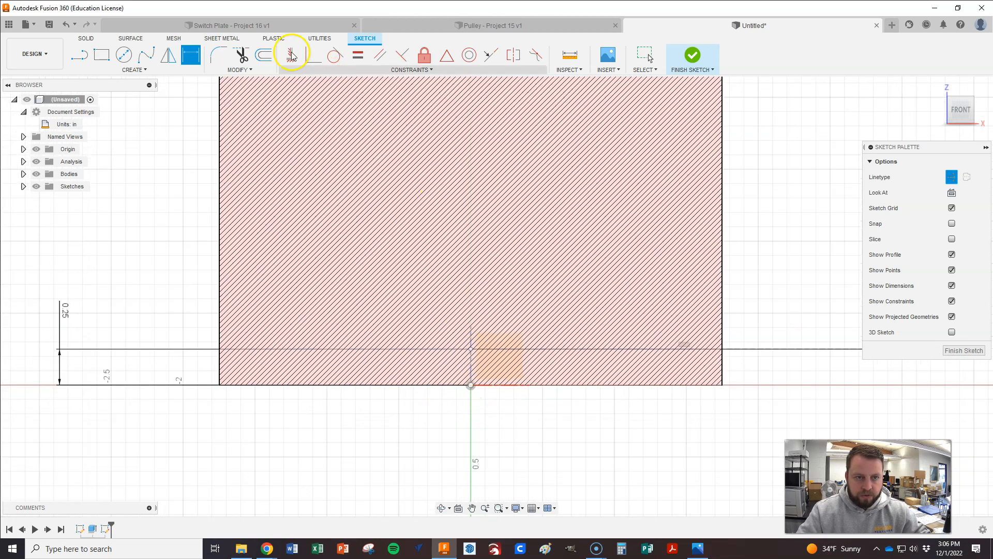
Step: Constrain the inner end of the horizontal construction line vertically to the origin
click(289, 56)
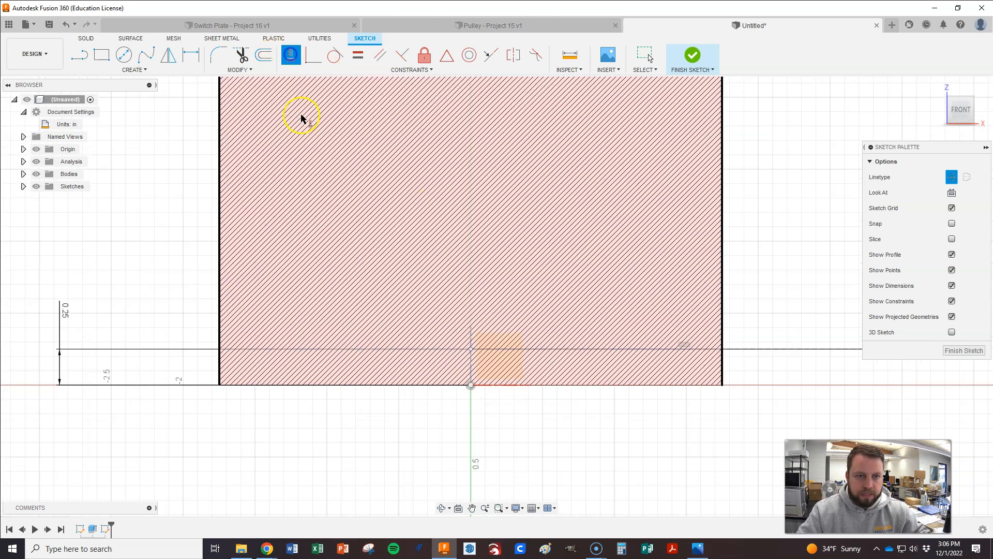
click(470, 350)
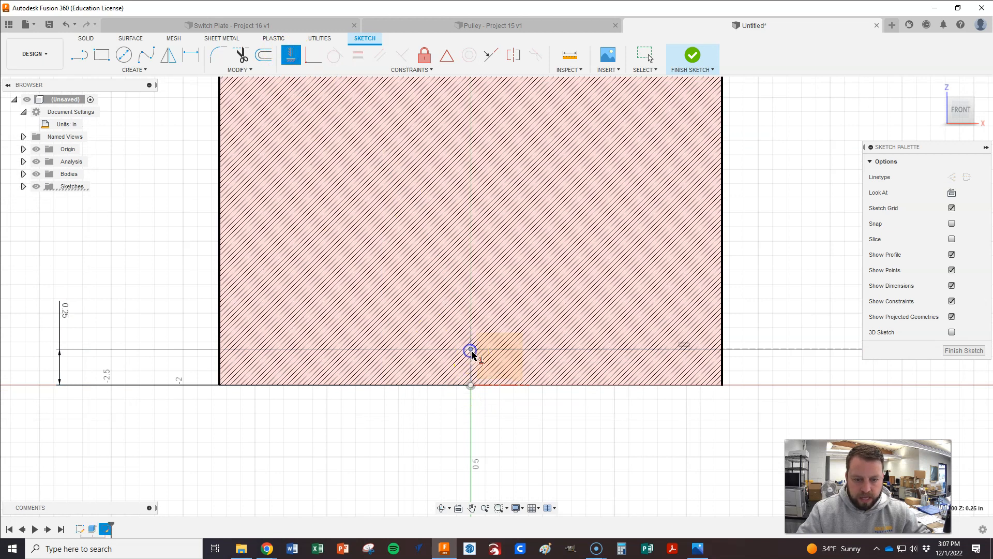
click(472, 385)
scroll(408, 395, down, 5)
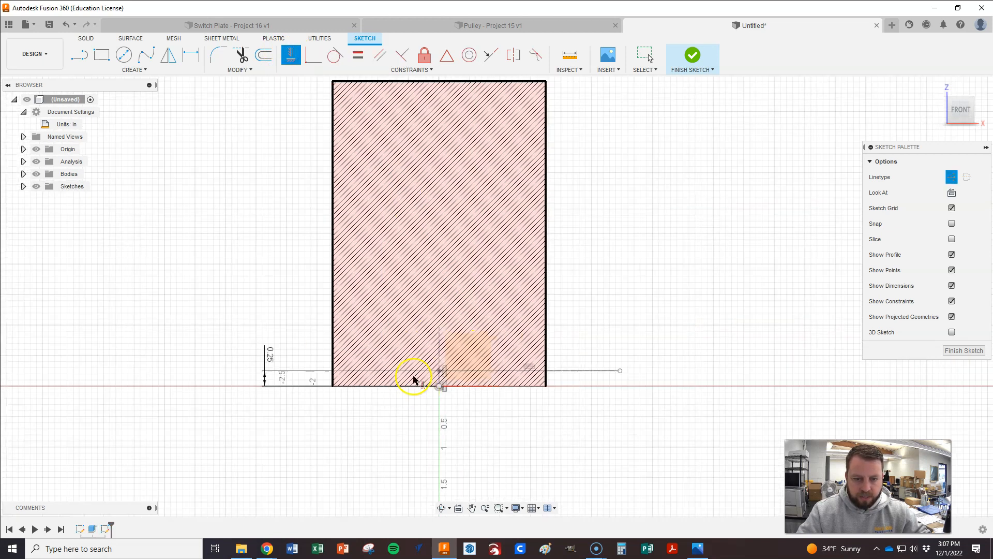
Step: Dimension the construction line's length as 2.75 in, checking the value against the Pipe Tee drawing
click(191, 55)
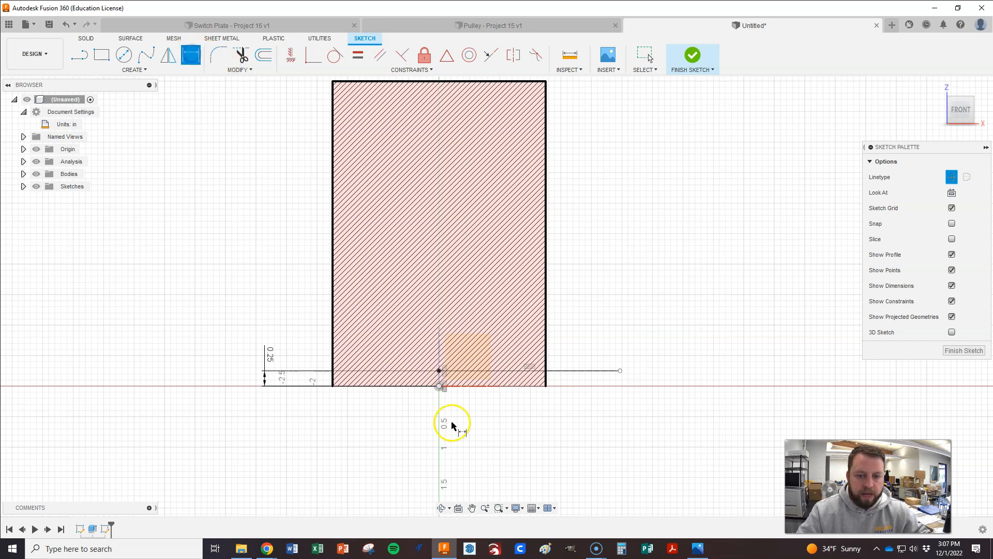
click(573, 372)
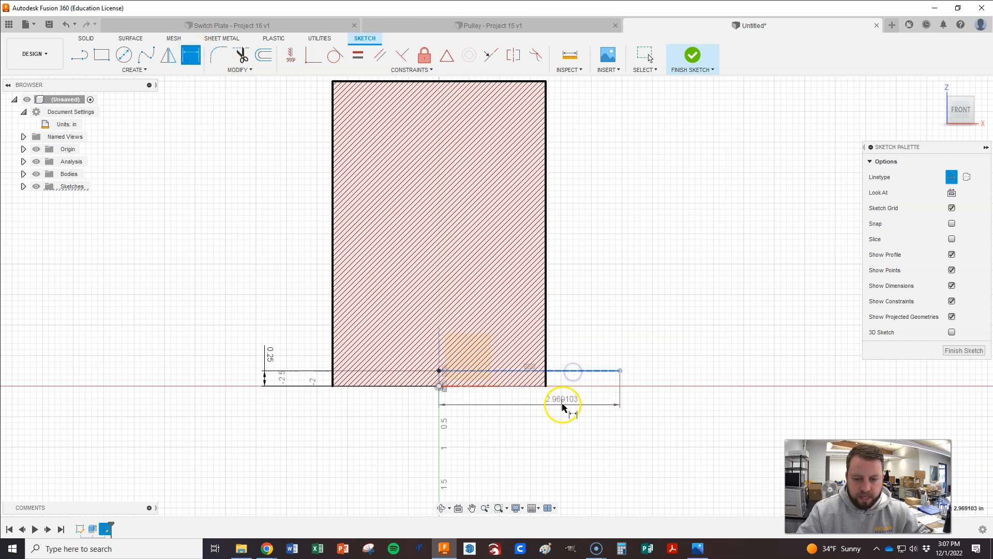
click(526, 426)
click(528, 432)
key(alt+Tab)
key(alt+Tab)
key(alt+Tab)
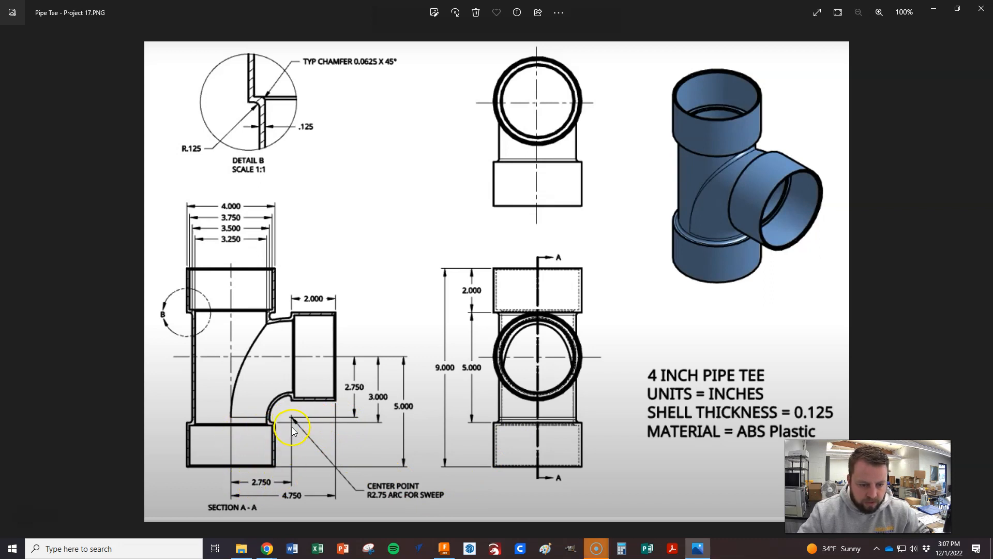
key(alt+Tab)
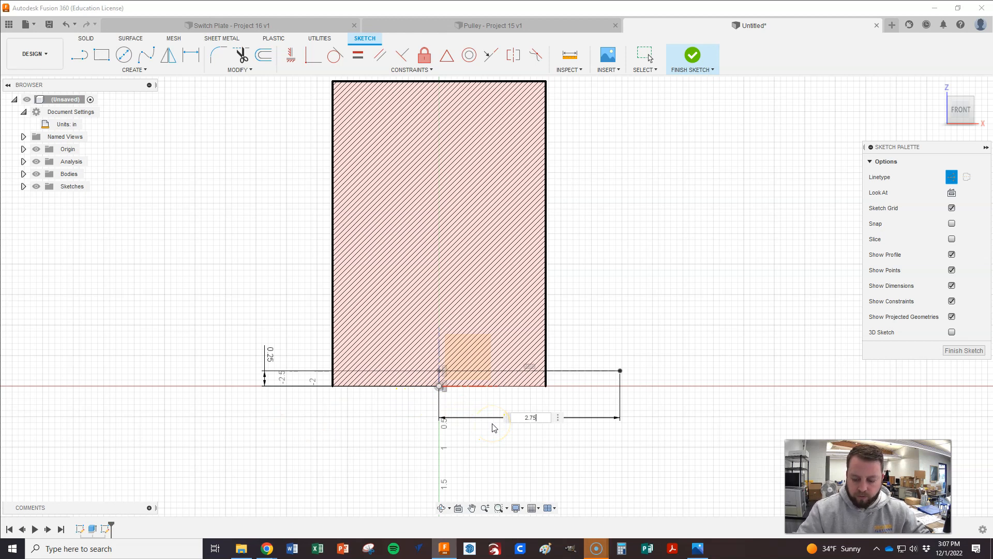
key(Return)
click(607, 371)
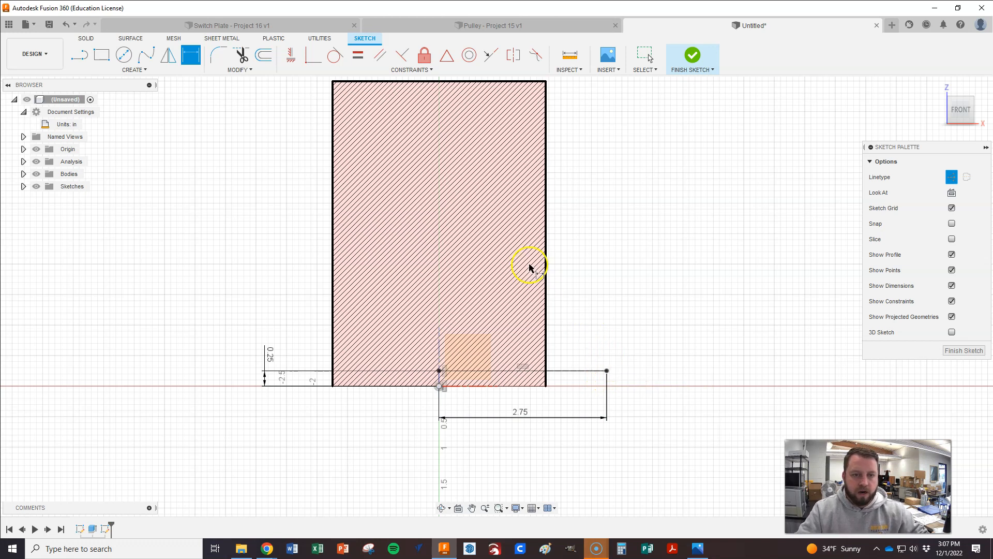
Step: With construction linetype off, draw a 90° center point arc centred on the line's outer end, from its inner end up to directly above the centre
scroll(484, 429, down, 1)
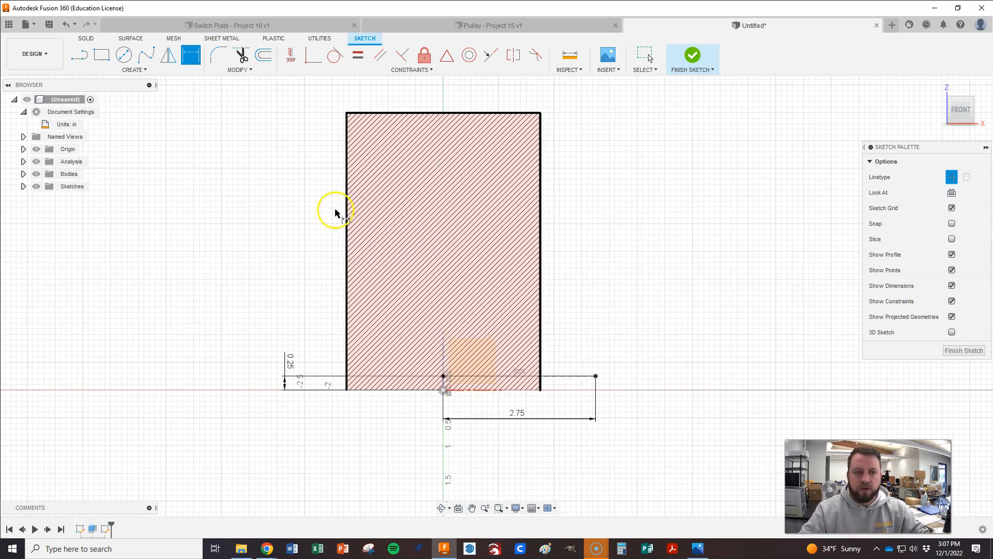
click(138, 71)
mouse_move(122, 116)
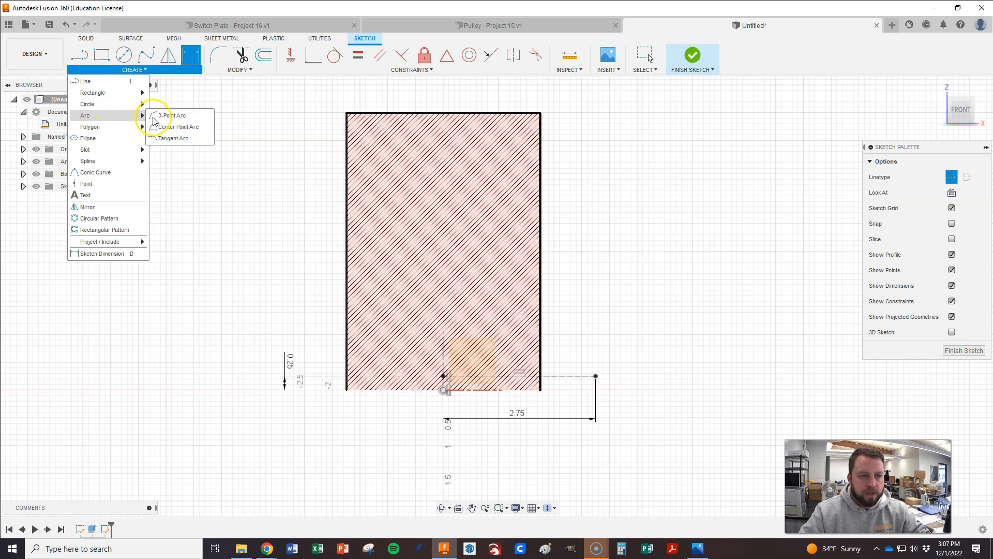
click(177, 127)
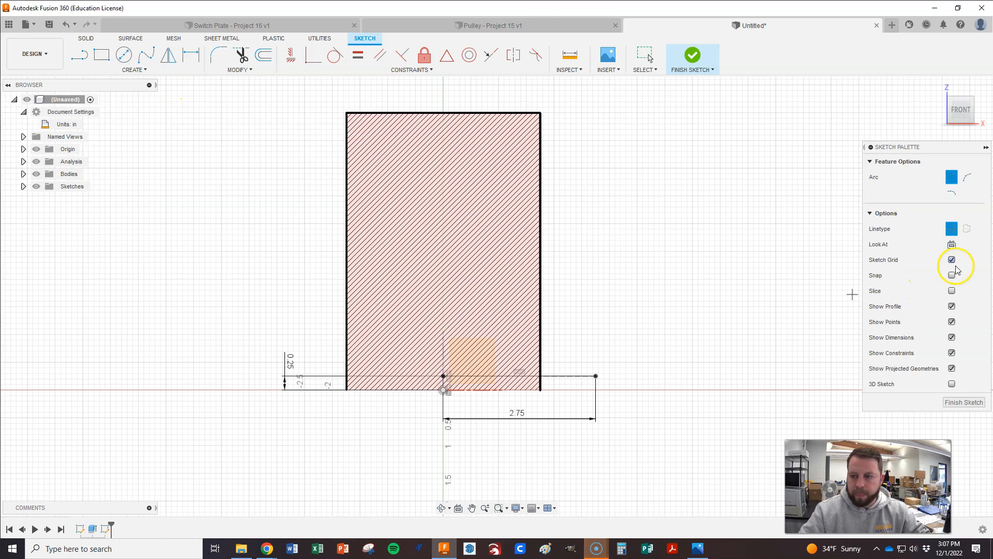
click(952, 229)
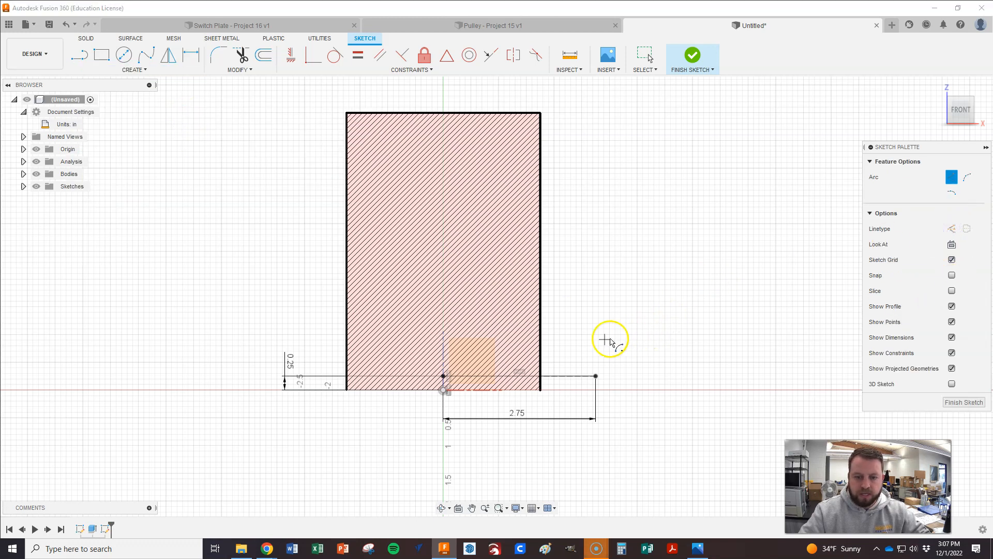
click(596, 376)
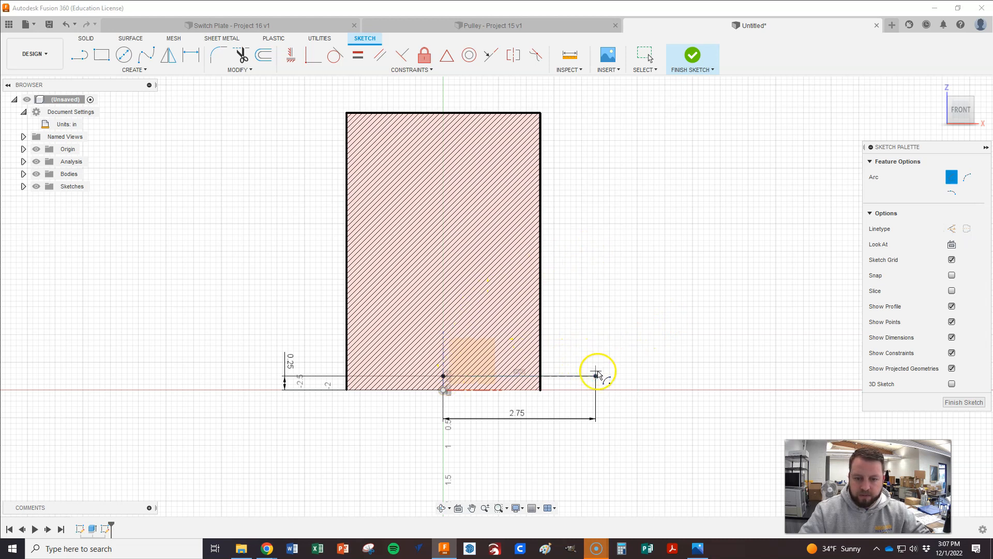
click(597, 375)
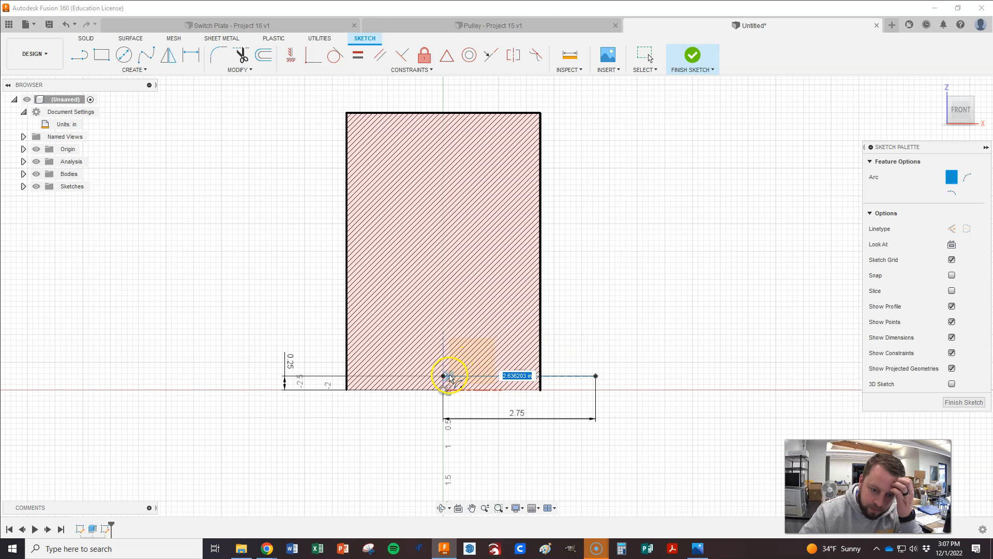
click(445, 376)
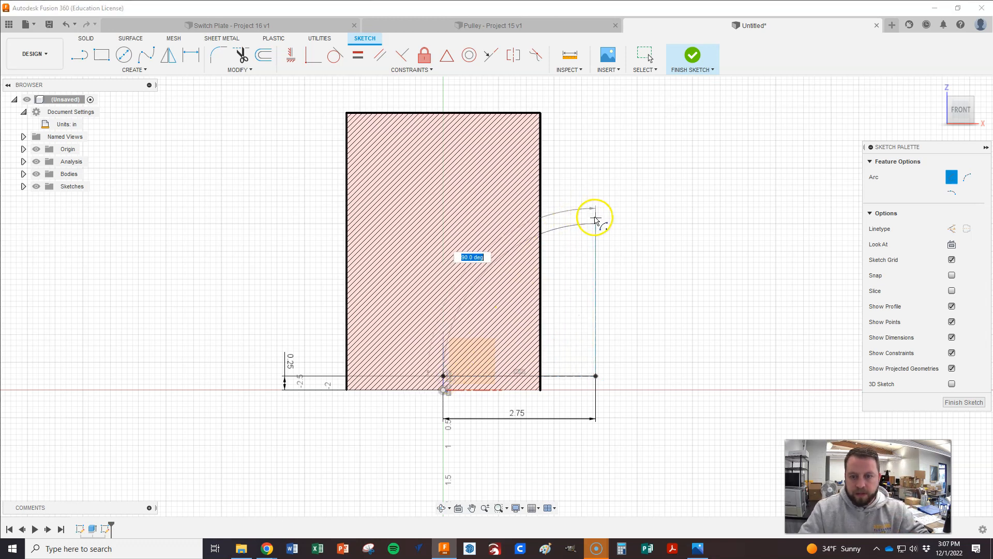
click(597, 225)
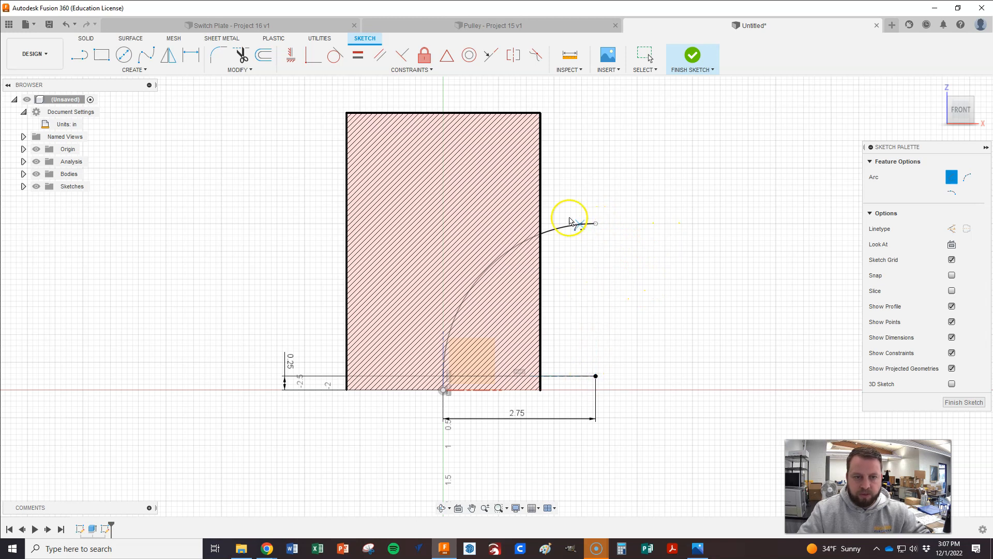
Step: Constrain the arc's upper end vertically to its centre point and finish the sketch
click(290, 58)
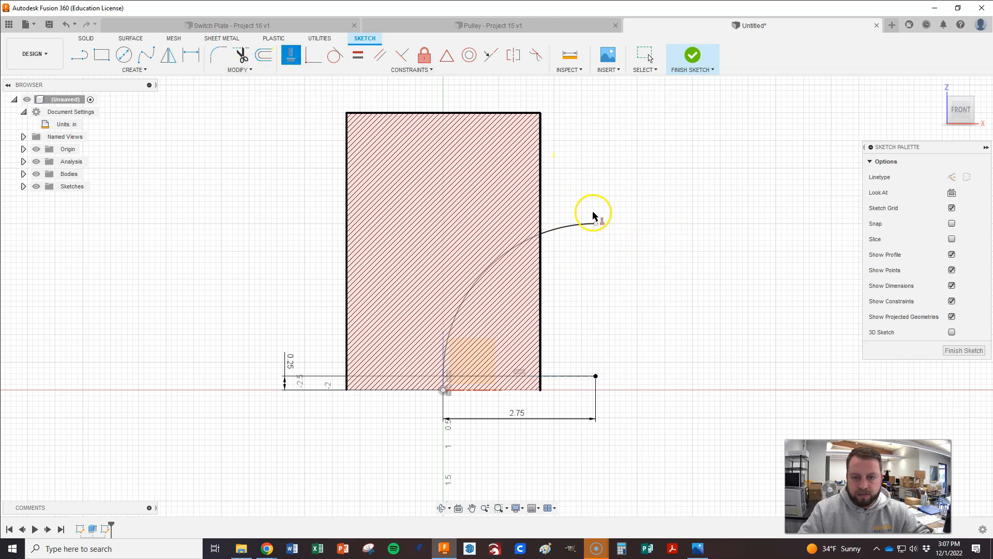
click(596, 223)
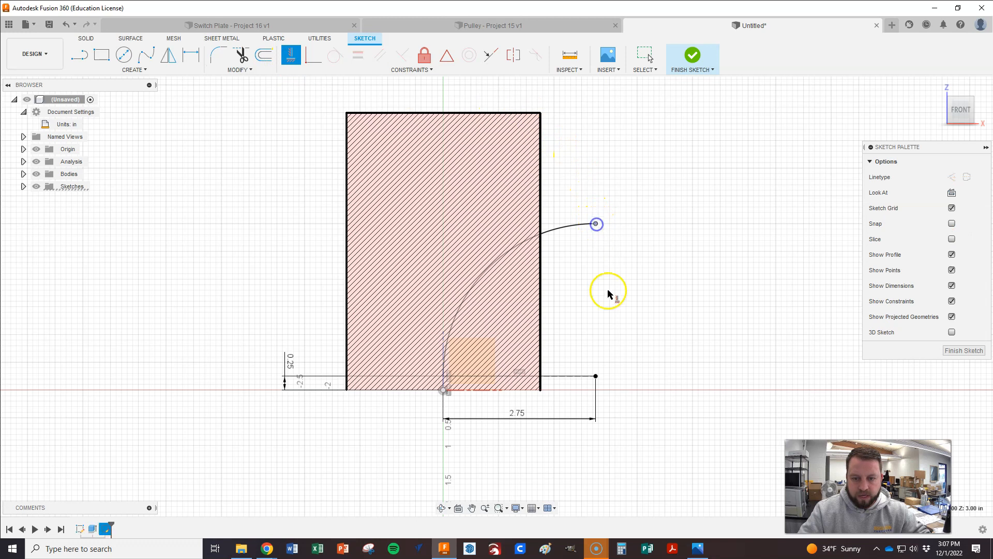
click(596, 377)
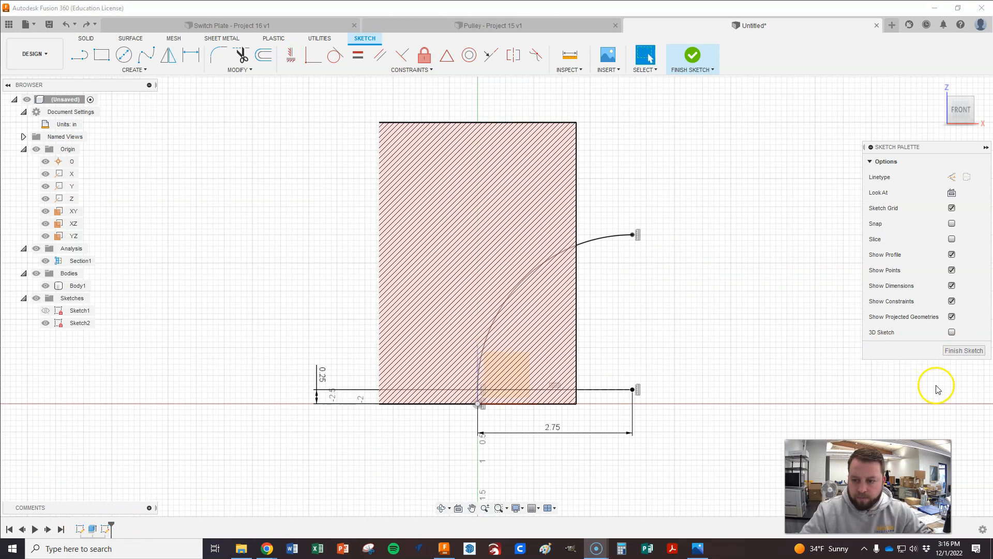
click(964, 350)
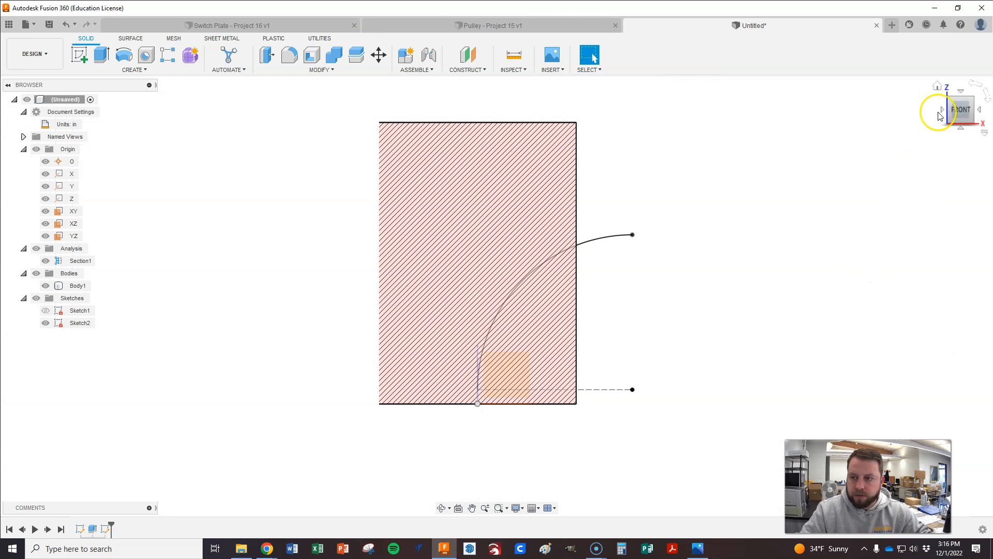
Step: Create an offset plane from the YZ plane with its extent set to the arc's upper endpoint
click(937, 87)
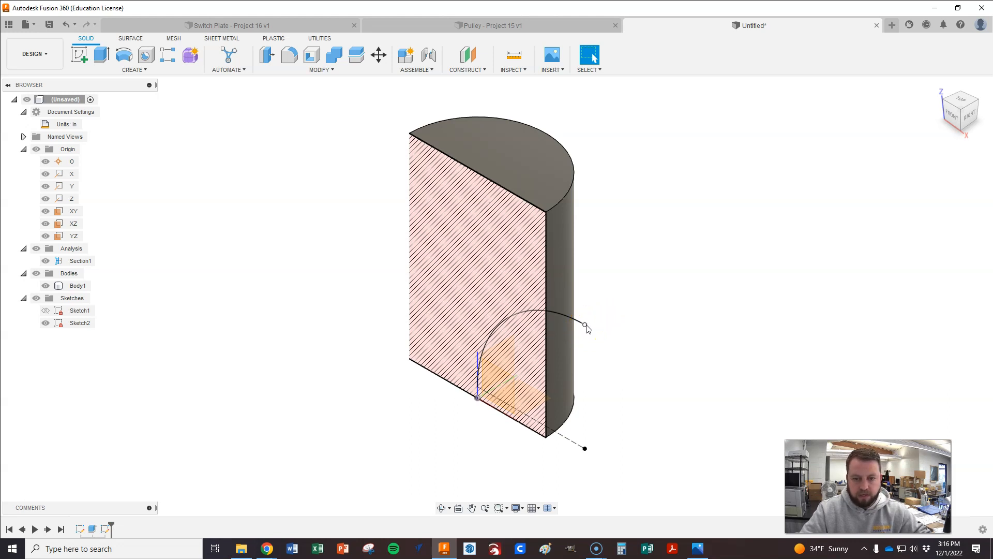
click(519, 365)
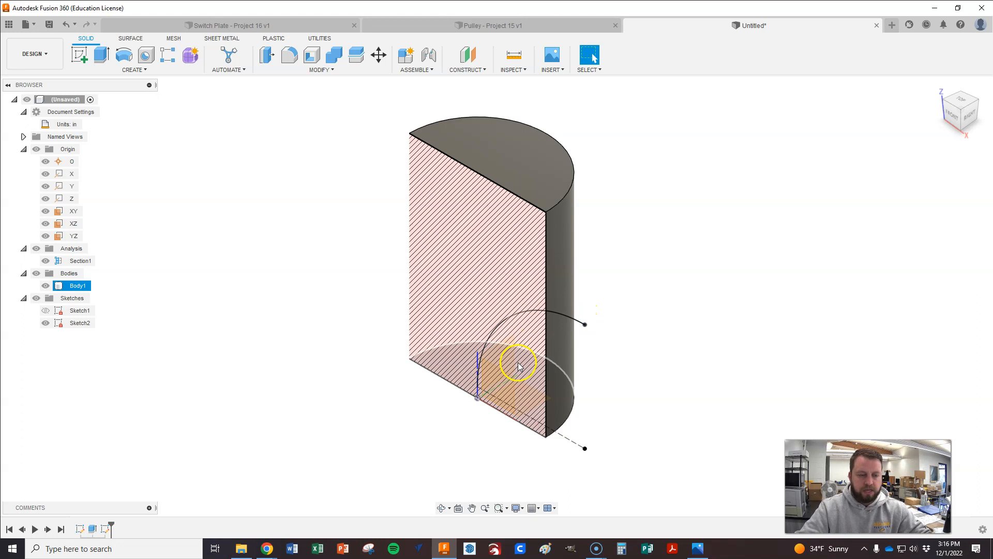
click(381, 238)
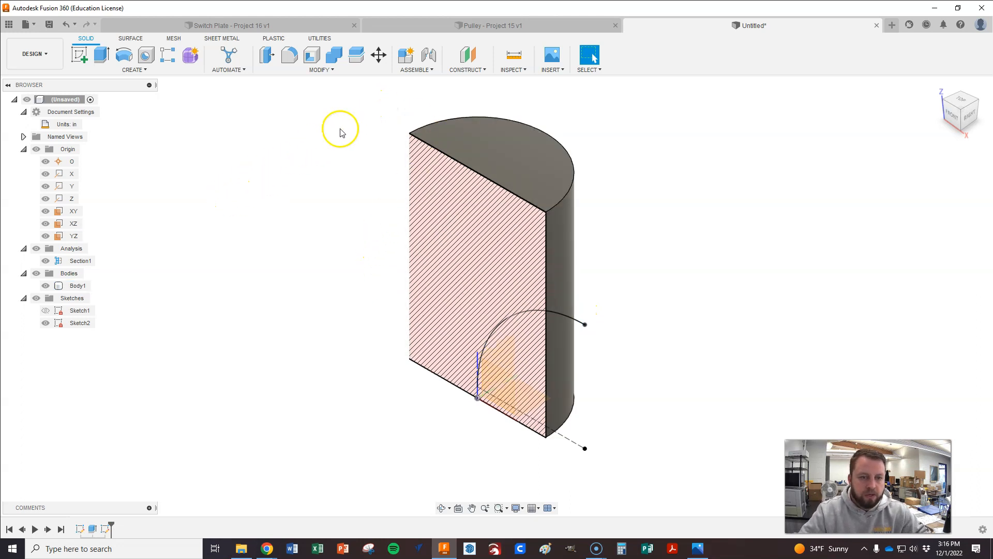
click(473, 72)
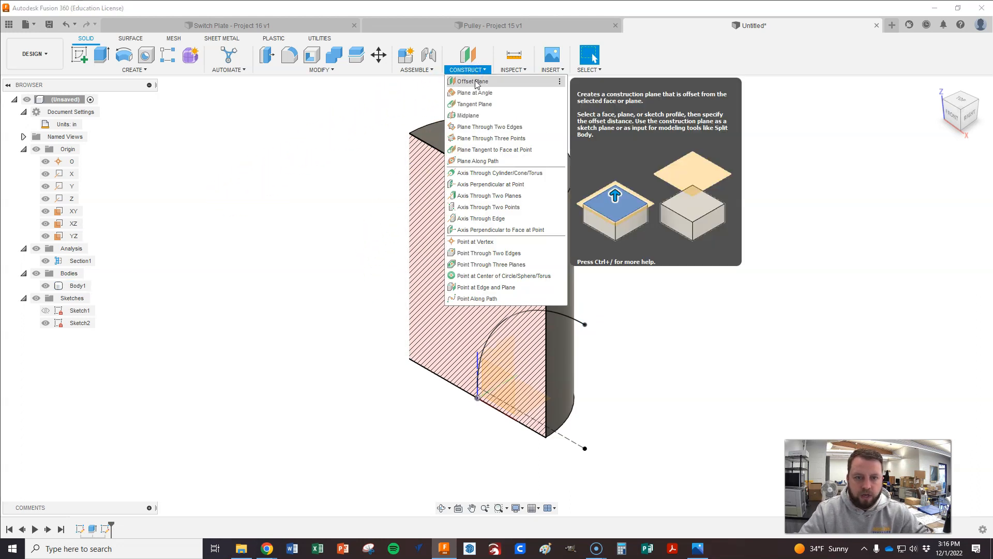
click(475, 81)
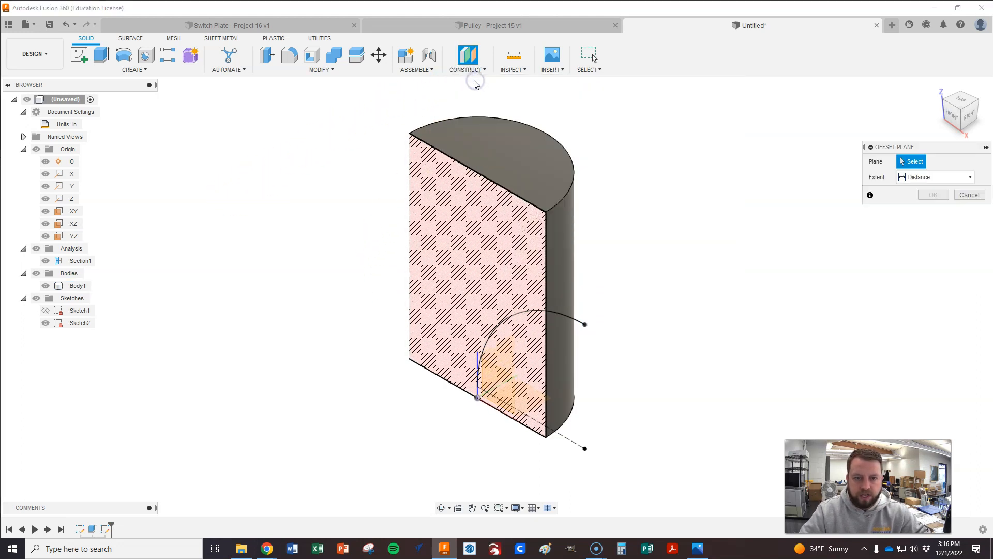
click(512, 345)
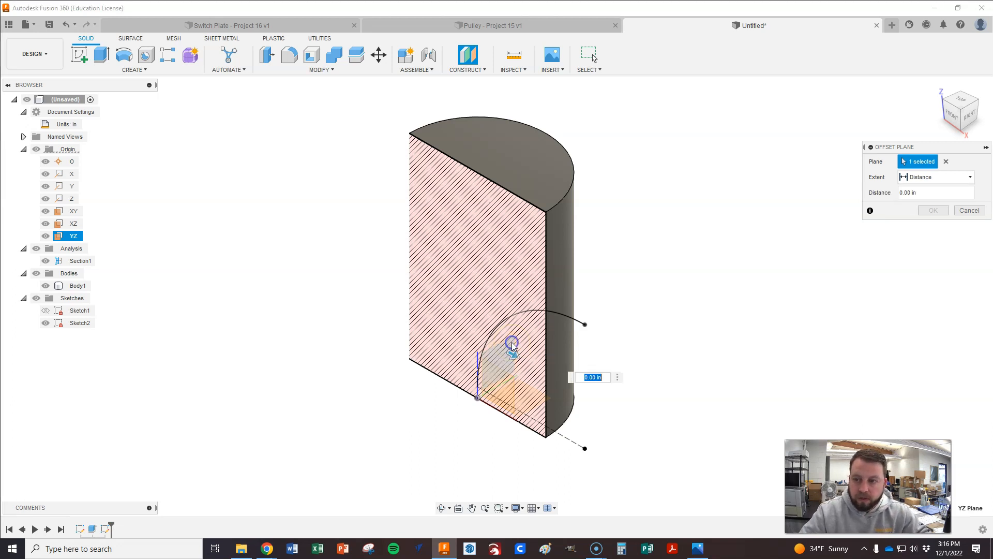
click(407, 330)
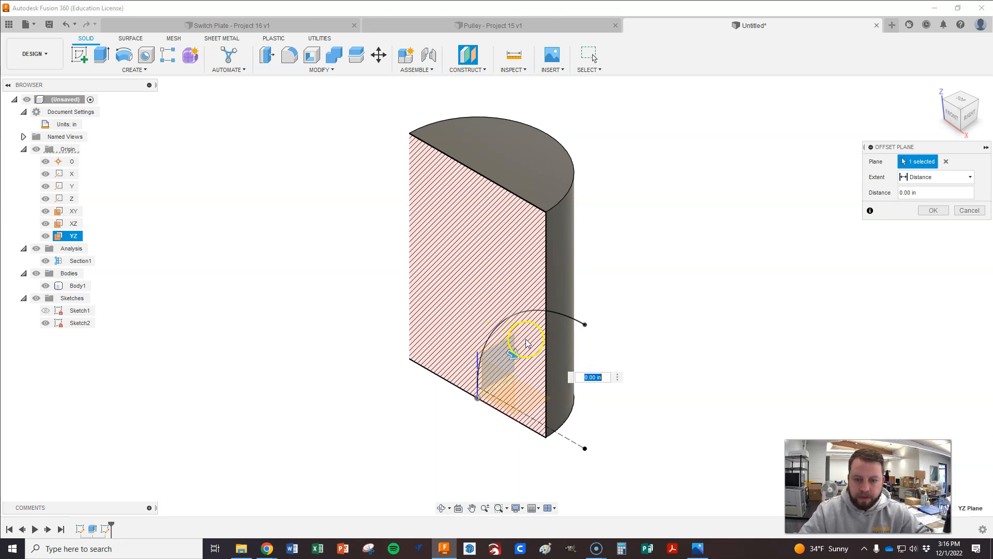
drag(512, 354, 561, 366)
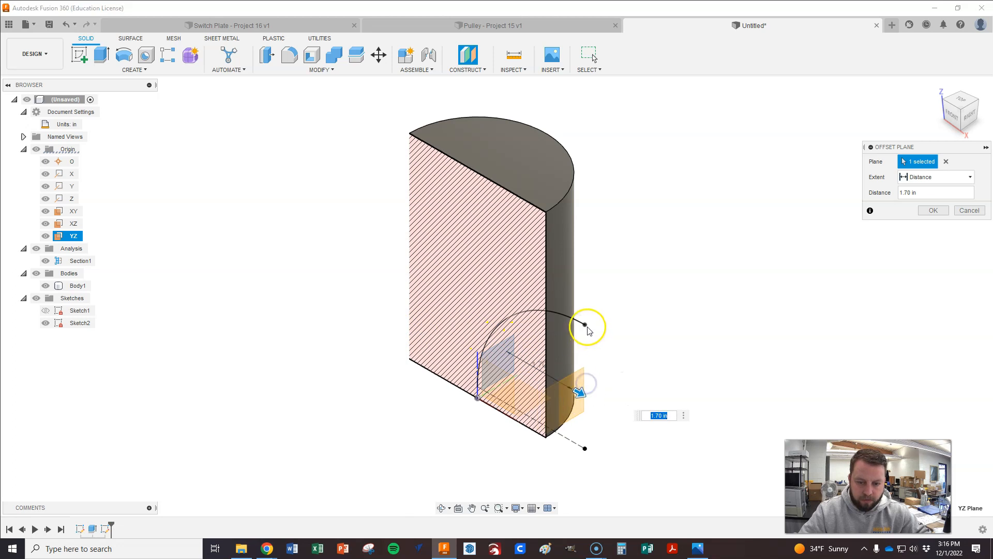
click(939, 179)
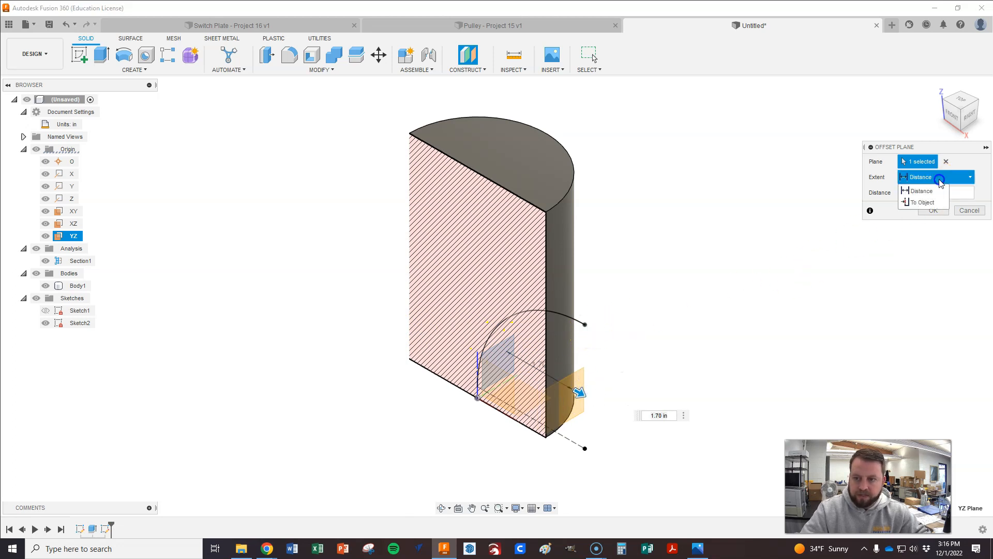
click(922, 203)
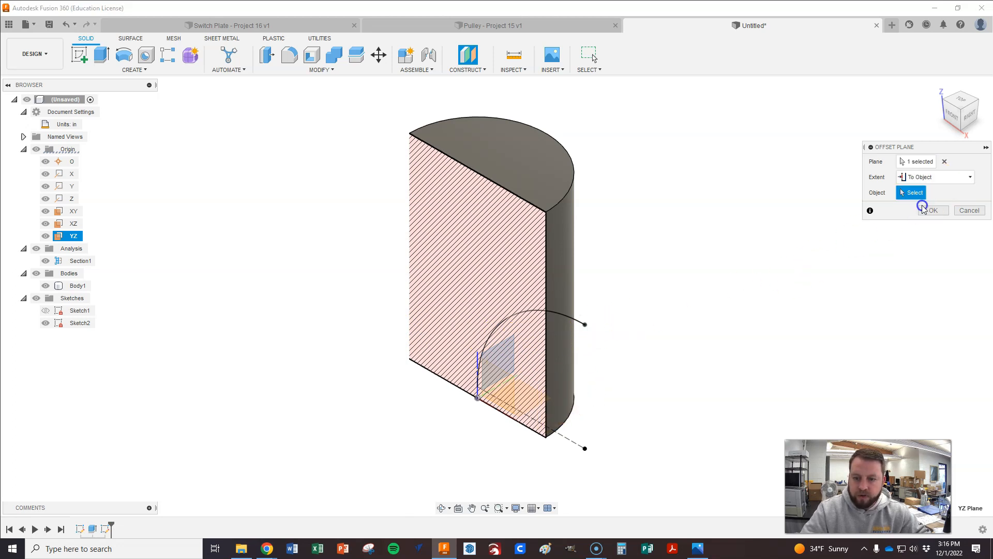
click(586, 325)
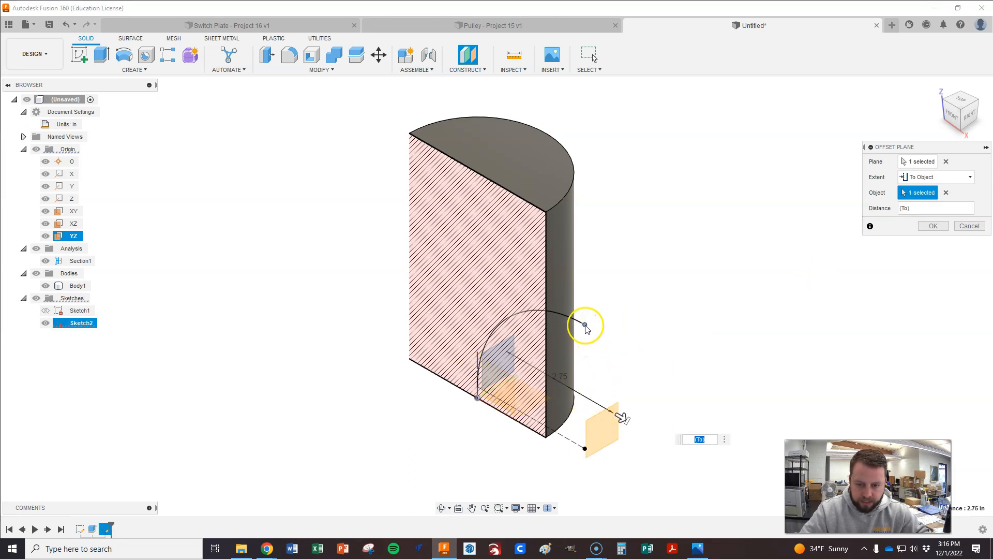
click(934, 226)
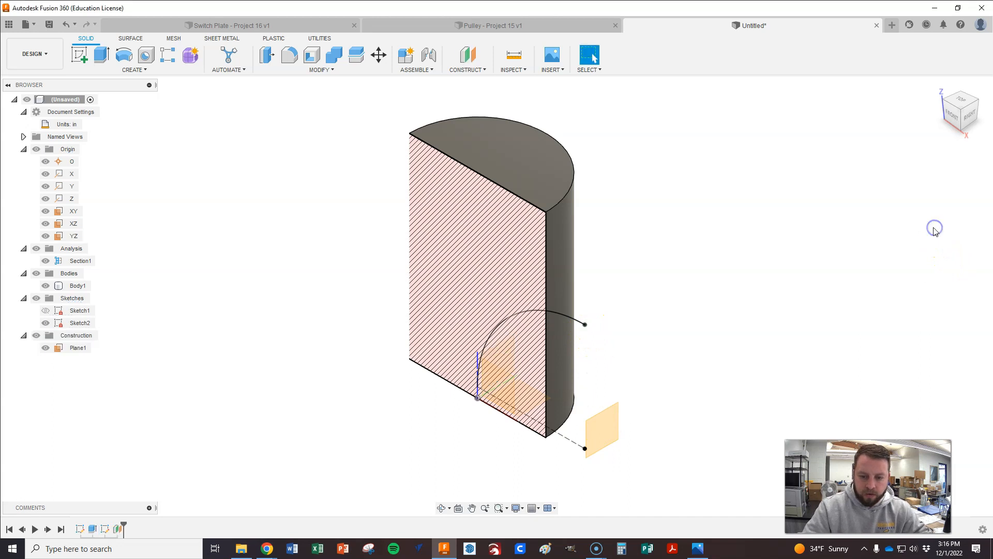
Step: Start a sketch on the offset plane and draw a 3.5 in diameter center circle beside the arc's upper endpoint
click(600, 435)
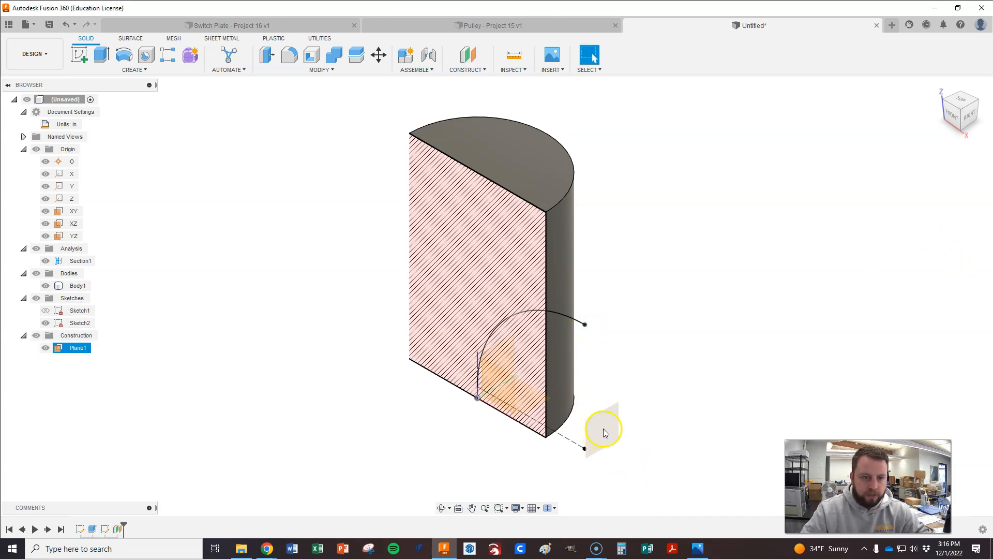
right_click(608, 432)
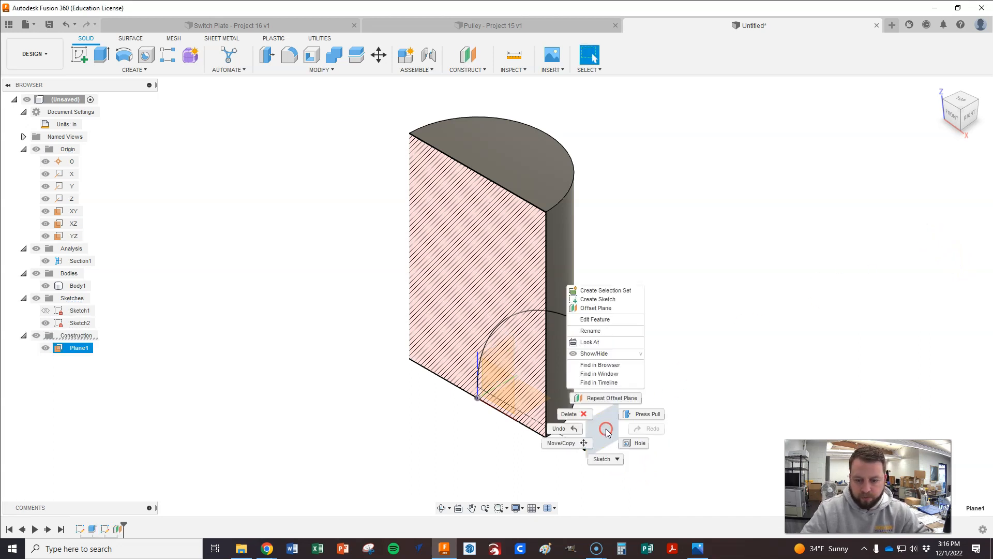
click(596, 300)
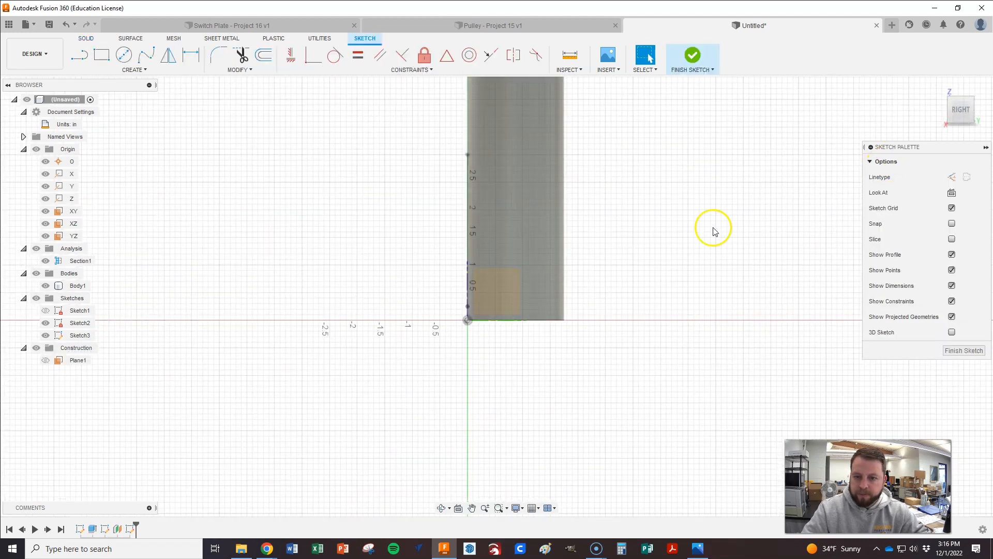
scroll(585, 435, down, 1)
scroll(569, 436, down, 1)
click(543, 284)
scroll(541, 285, up, 2)
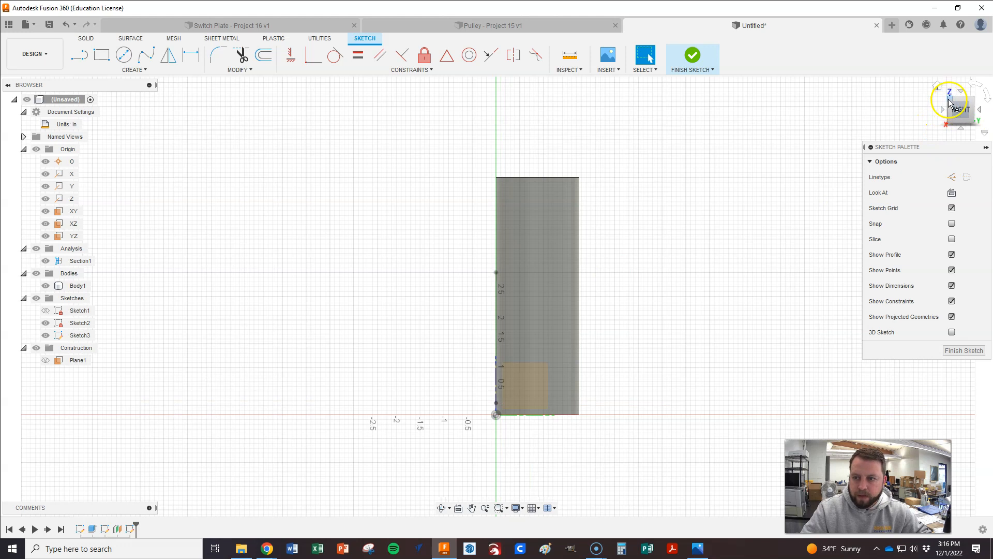
drag(952, 101, 989, 109)
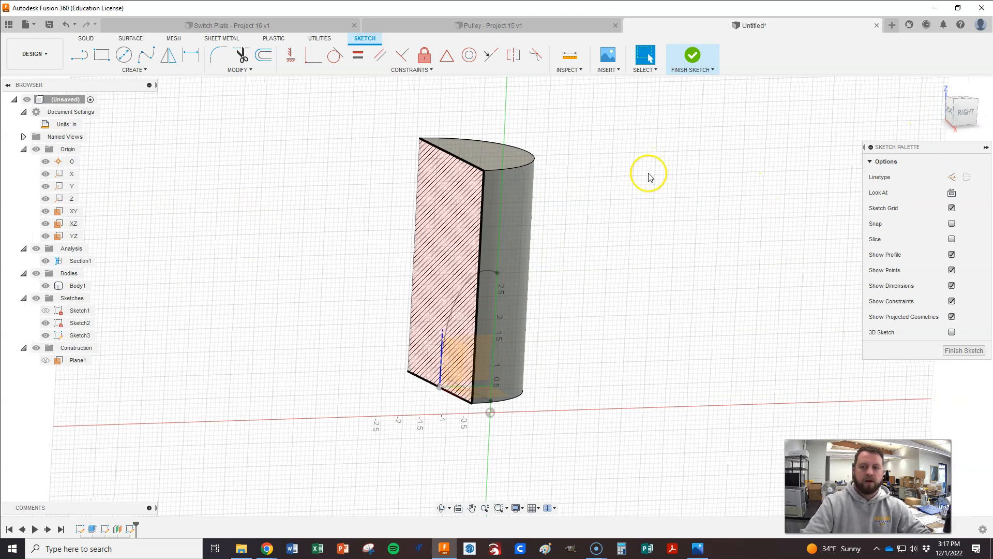
click(124, 55)
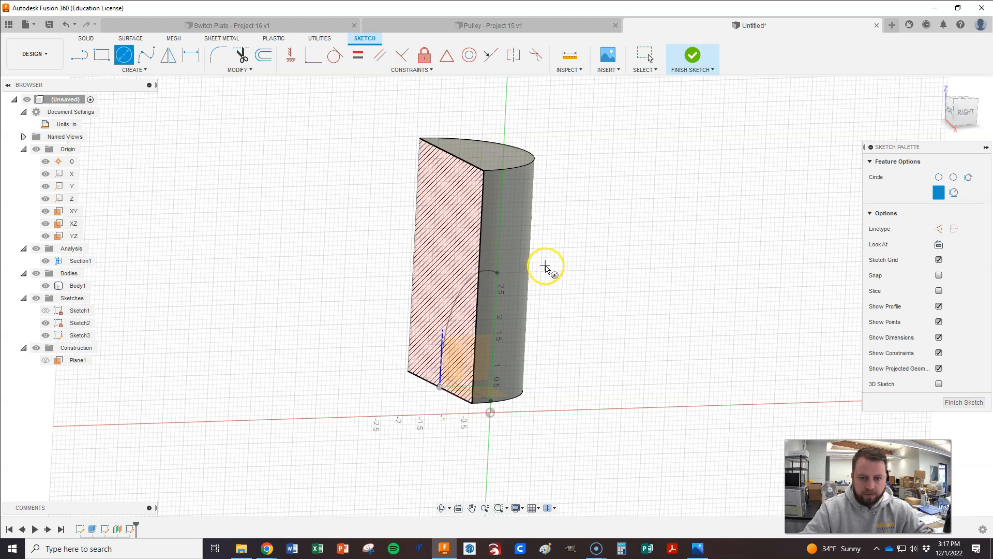
click(547, 270)
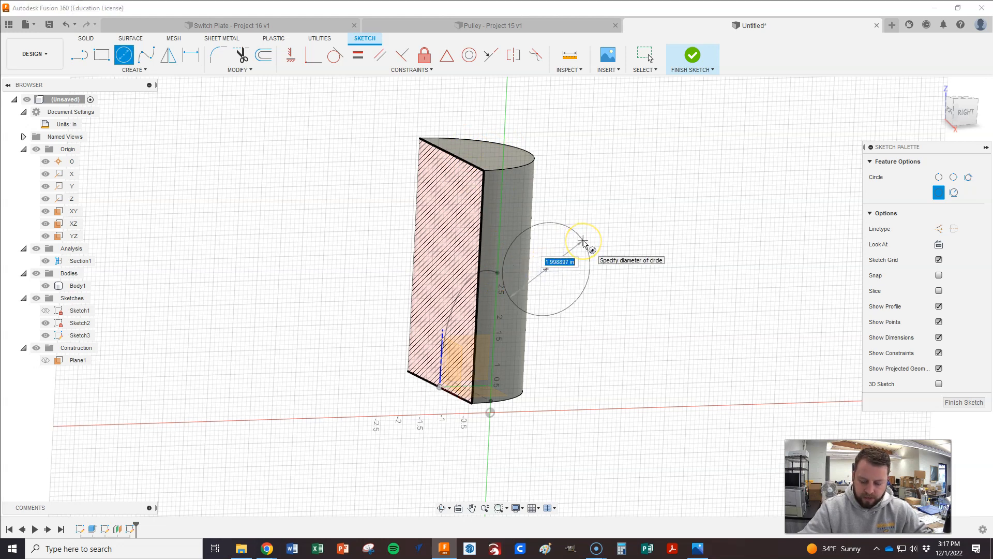
key(Tab)
key(Return)
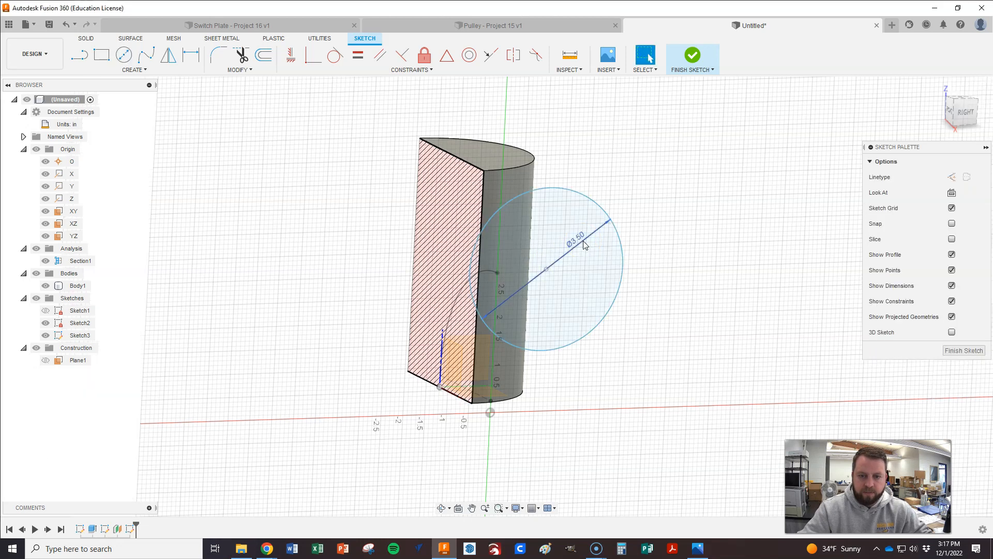
Step: Constrain the circle's center coincident with the arc's upper endpoint and finish the sketch
click(584, 269)
click(498, 275)
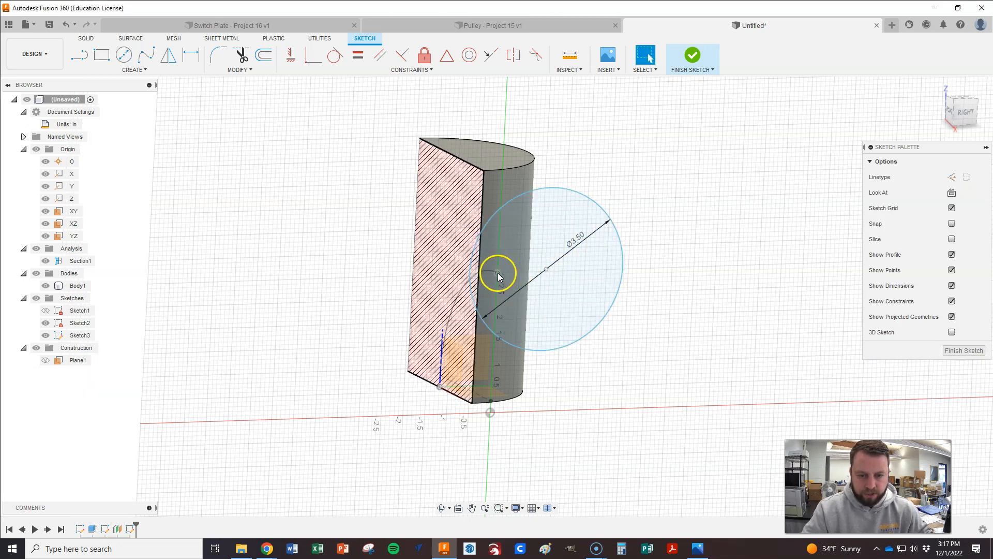
click(309, 61)
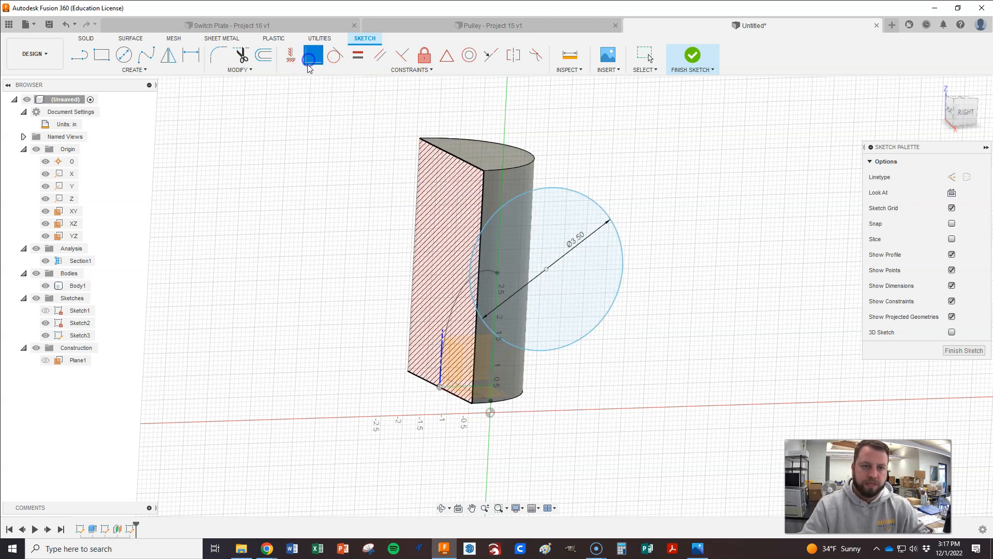
click(547, 270)
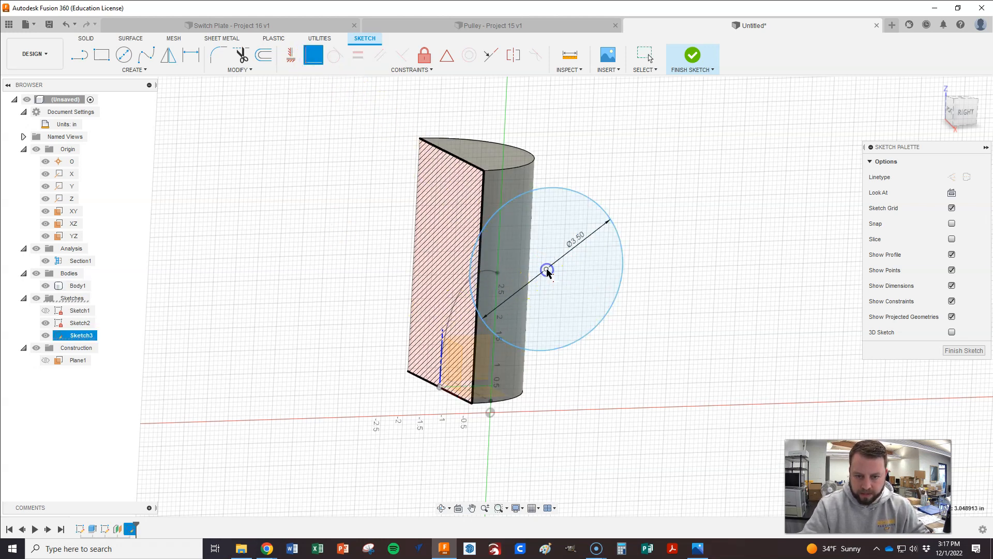
click(498, 273)
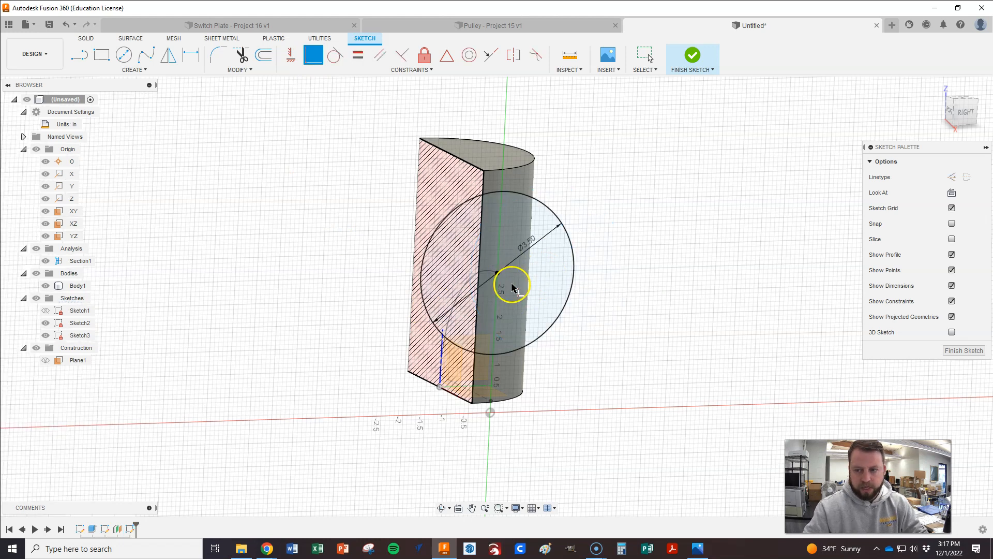
click(973, 349)
Step: Sweep the 3.5 in circle along the arc as a single path, joining the side branch to the main cylinder
click(138, 70)
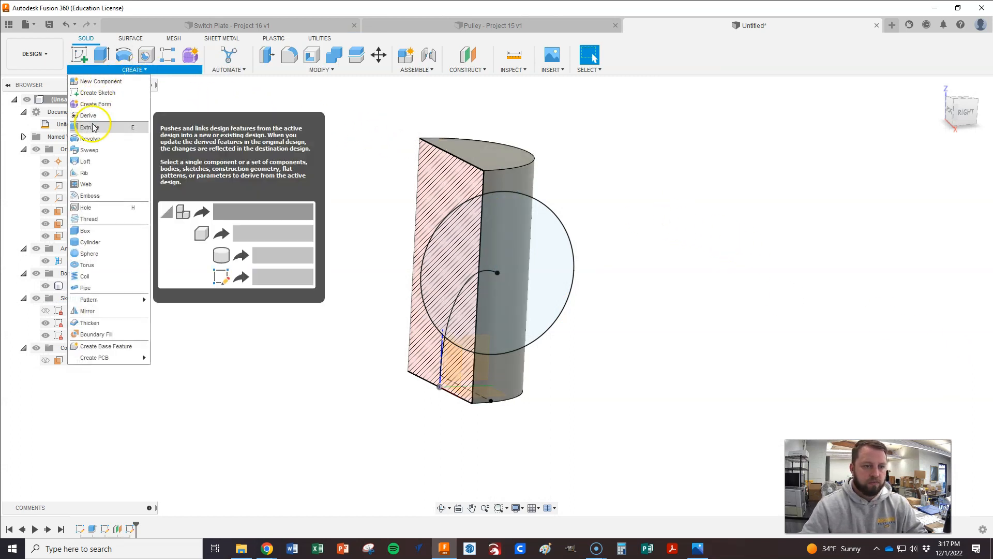
click(89, 150)
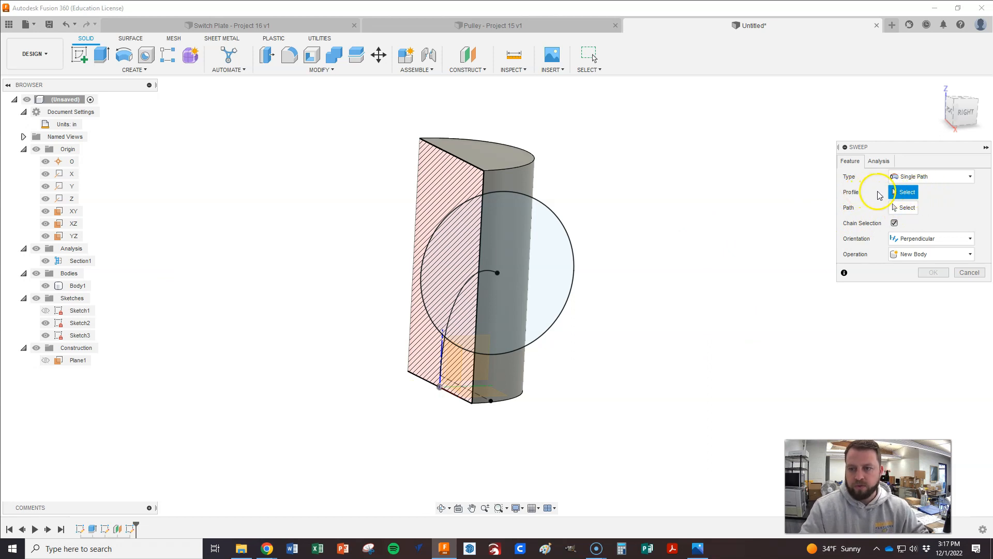
click(554, 236)
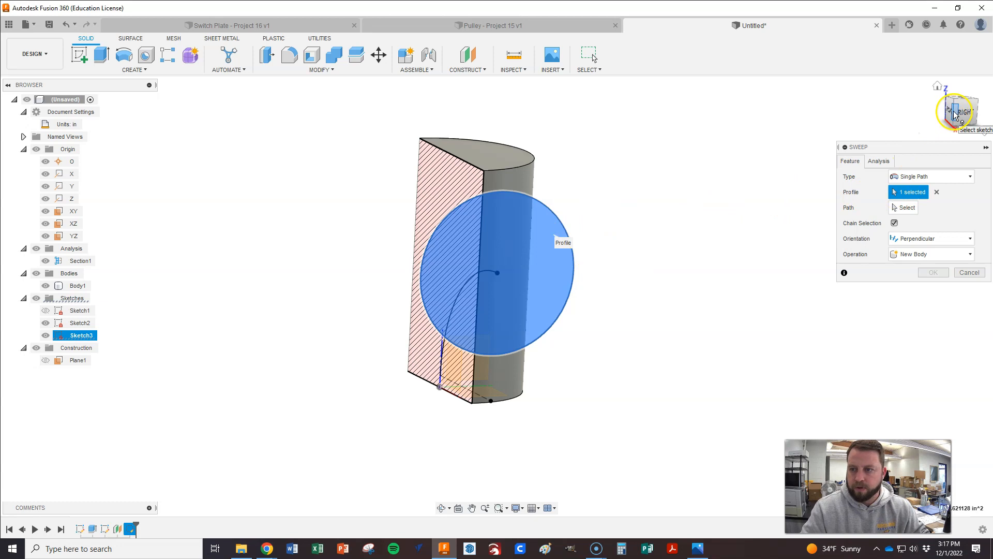
click(939, 89)
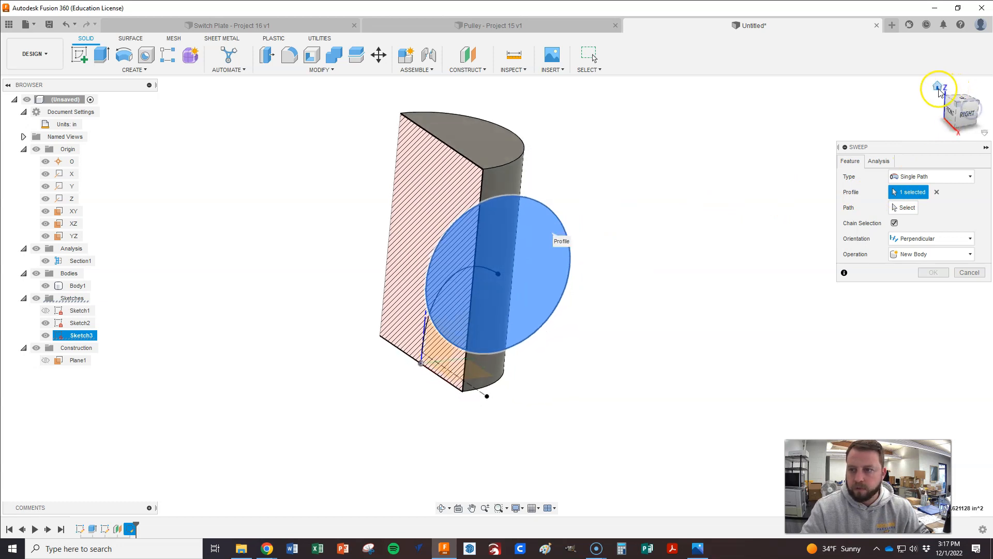
click(902, 208)
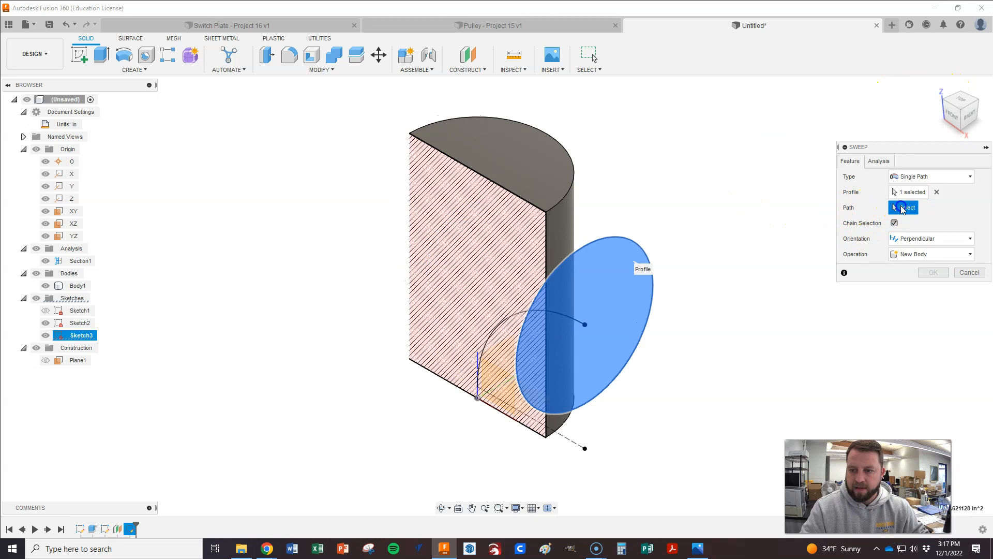
click(510, 320)
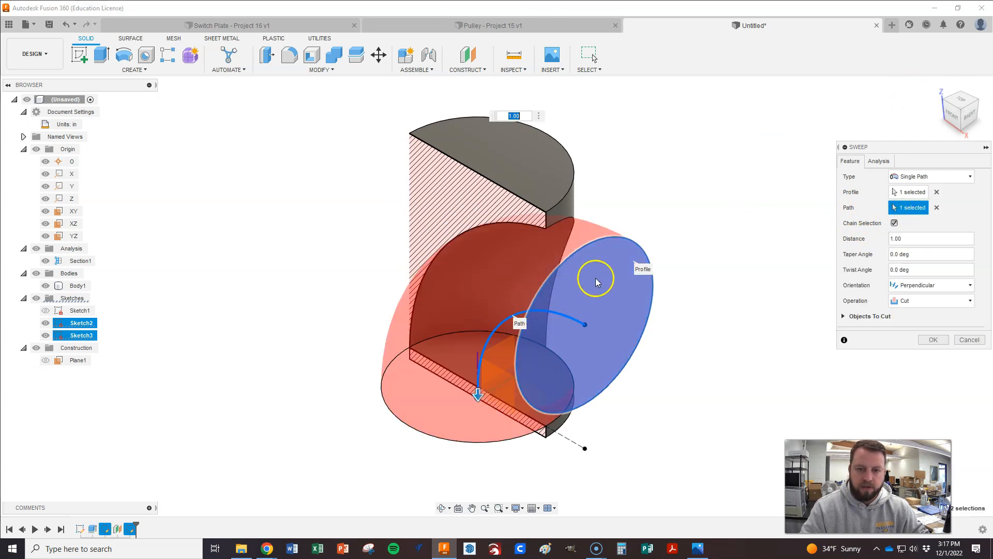
click(905, 304)
click(908, 316)
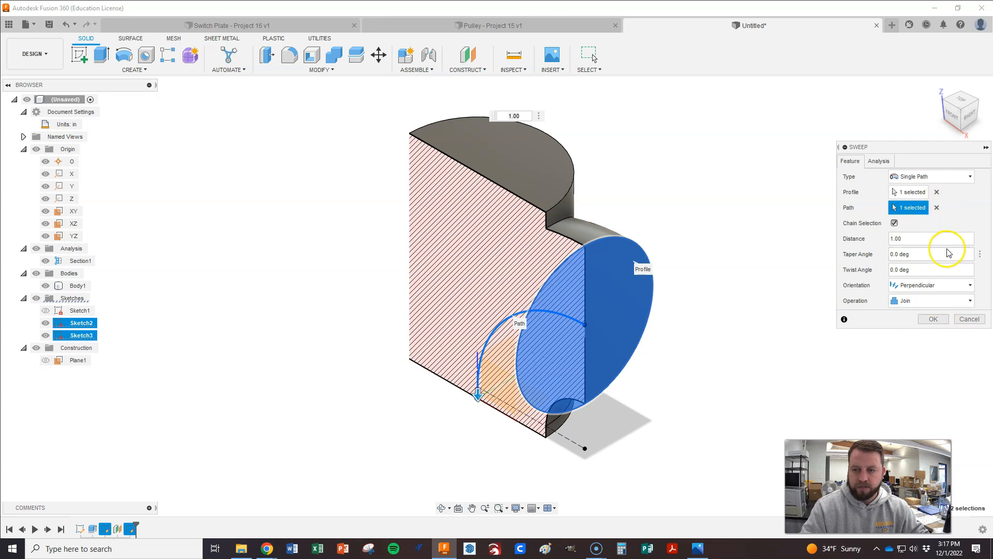
click(936, 319)
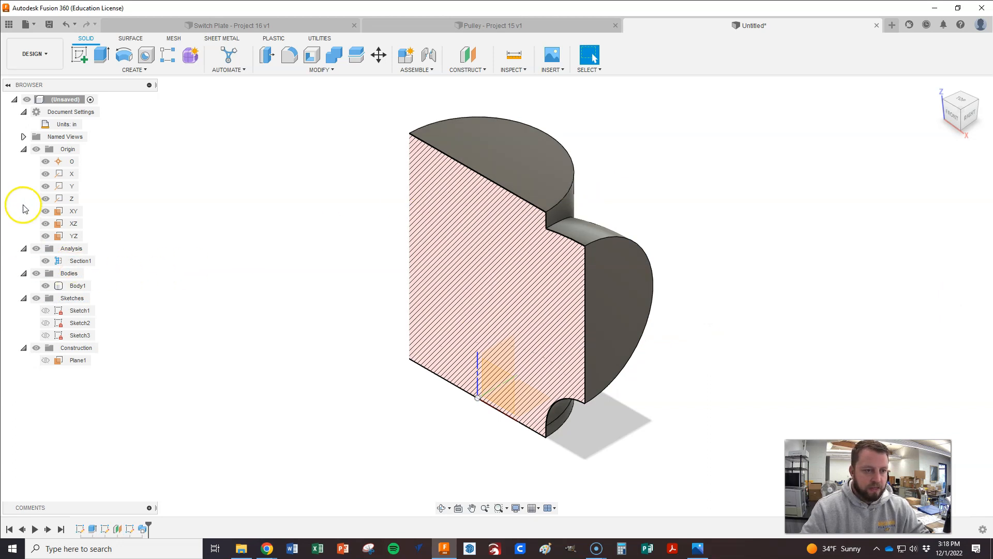
Step: Collapse the origin geometry list and hide the section analysis to show the whole body
click(23, 149)
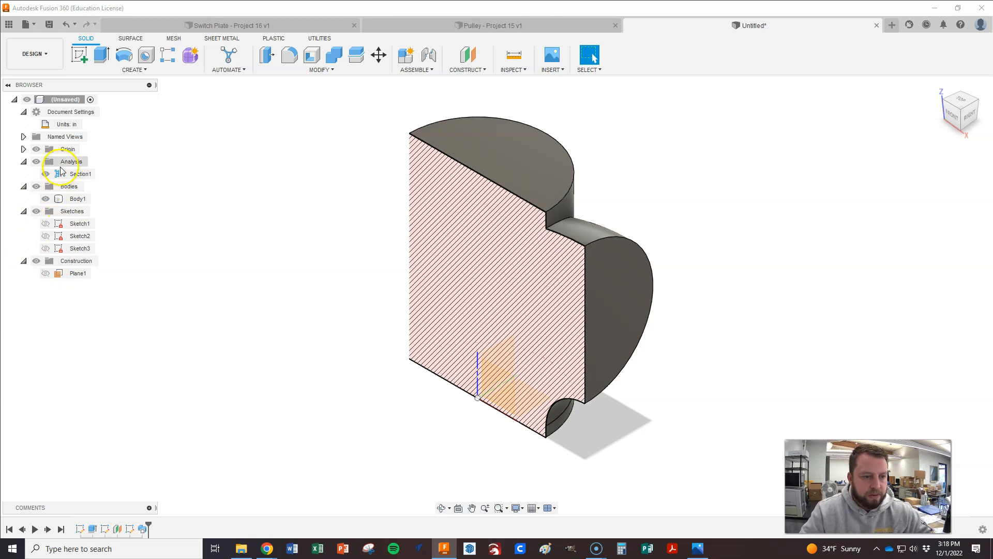
click(75, 174)
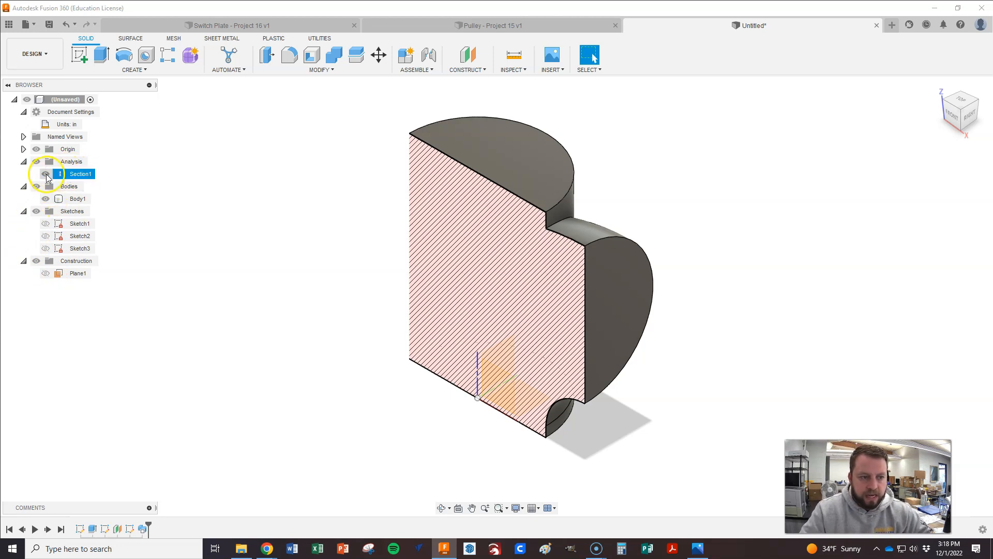
click(46, 174)
click(459, 312)
click(709, 277)
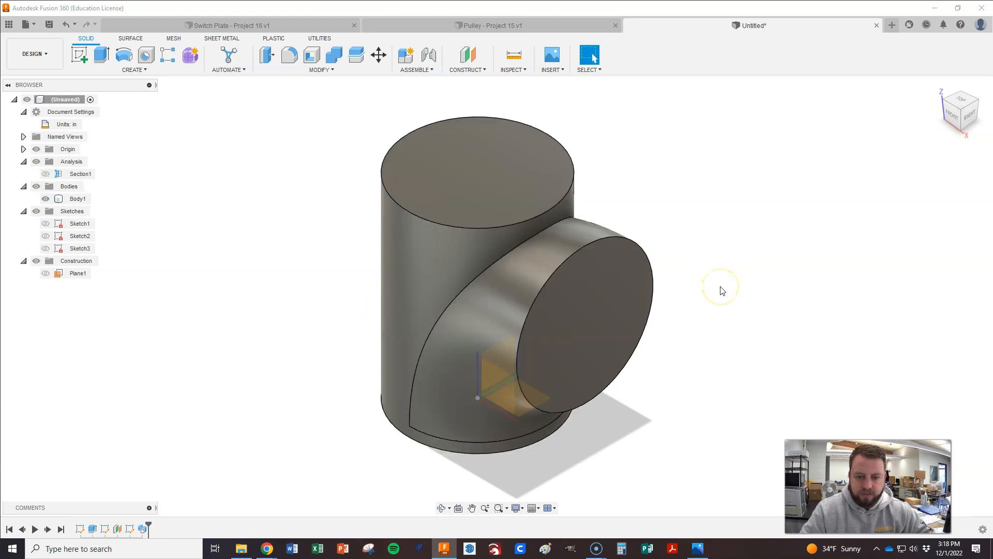
Step: Following the Pipe Tee drawing, sketch a 4 in diameter circle centred on the main cylinder's upper face and finish the sketch
key(alt+Tab)
key(Tab)
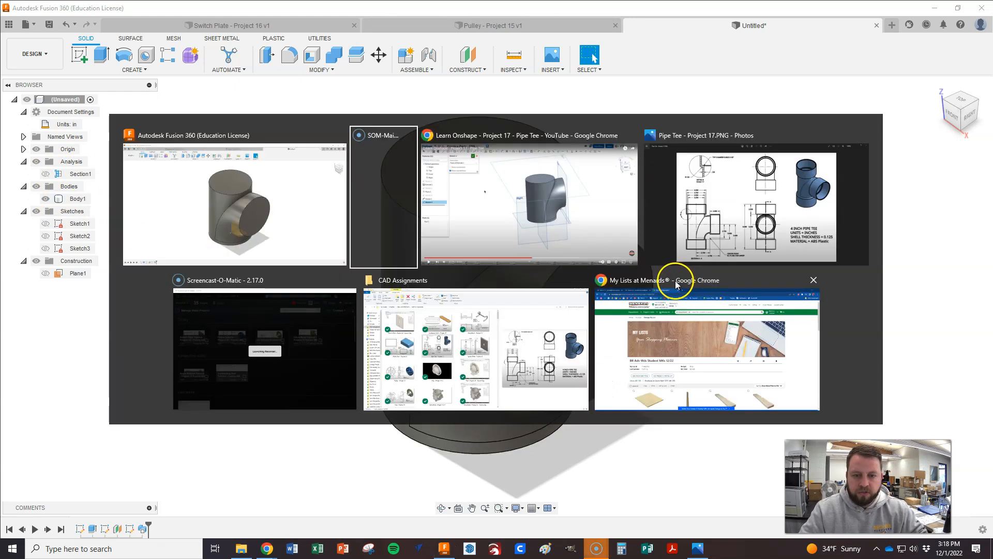
key(Tab)
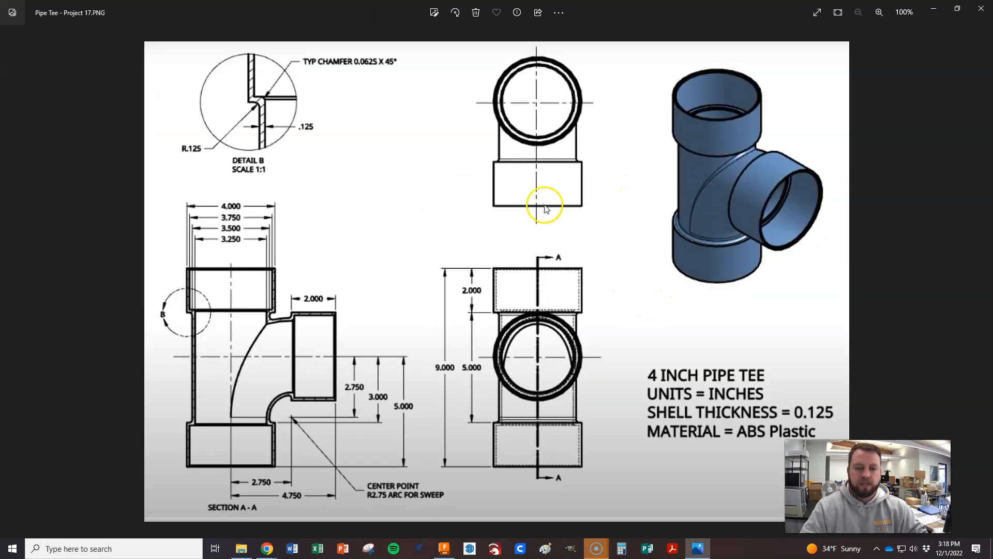
key(alt+Tab)
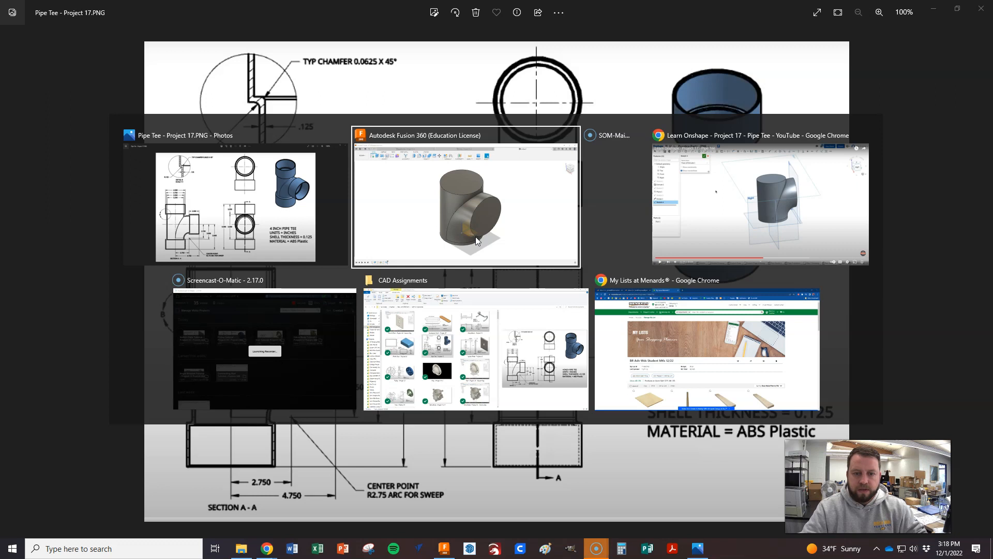
click(477, 241)
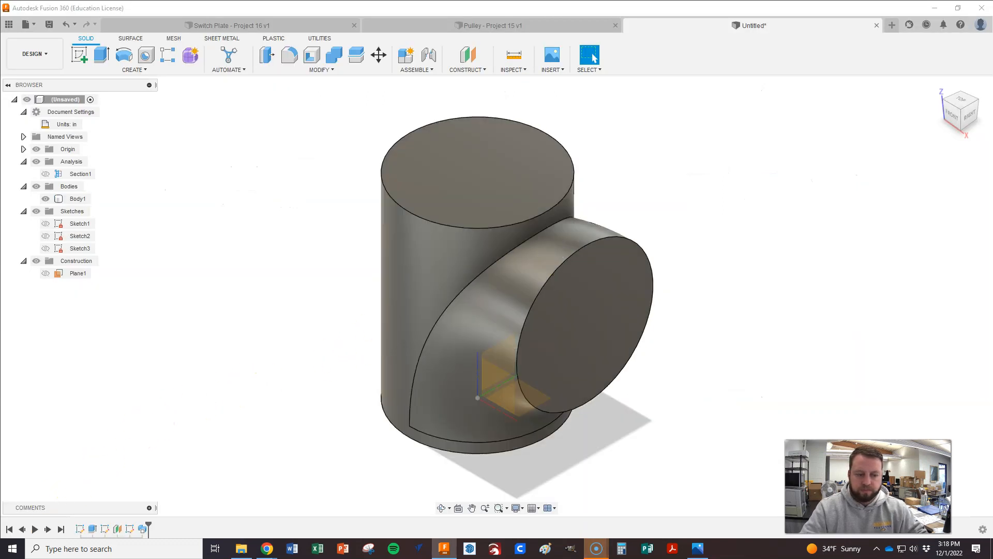
click(130, 528)
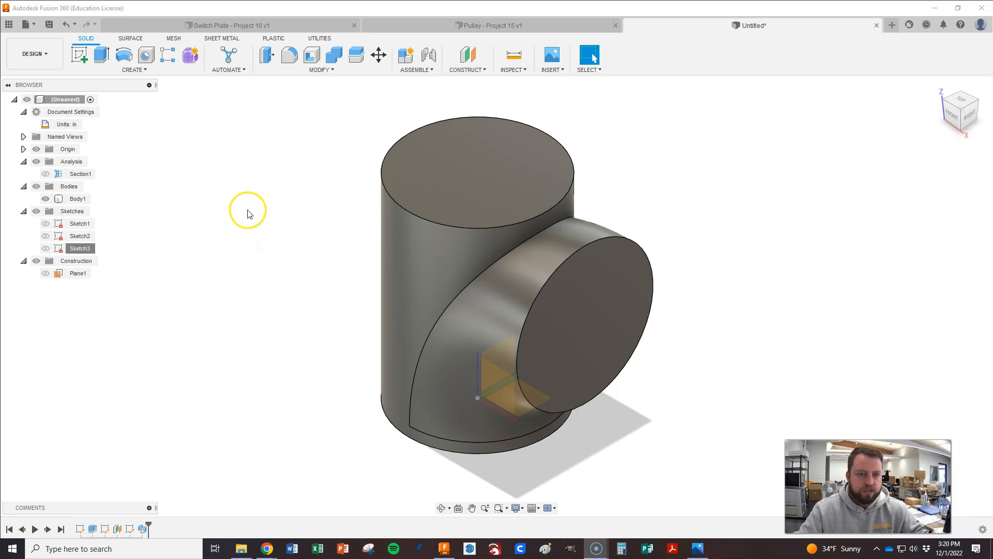
right_click(459, 165)
click(449, 220)
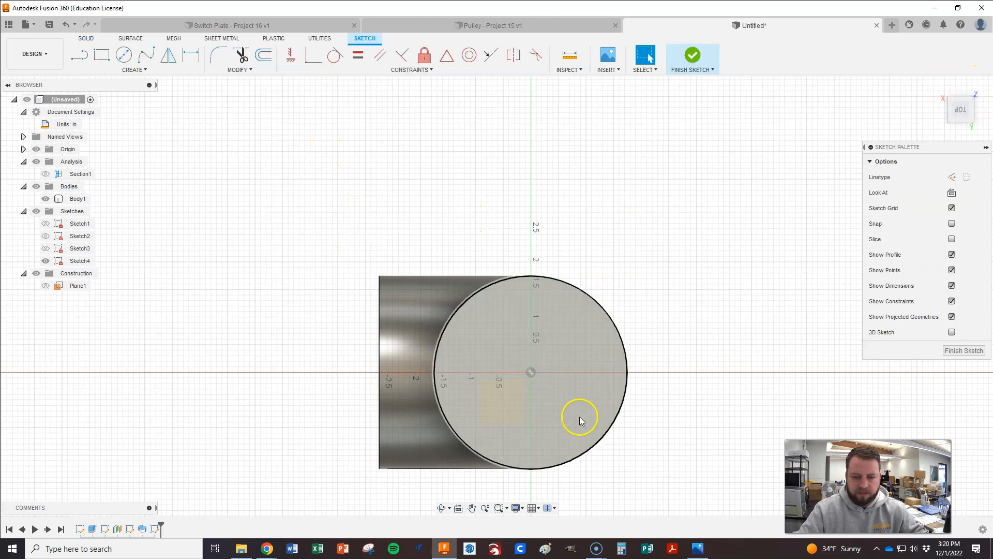
click(125, 56)
click(531, 372)
text(4)
key(Return)
key(Escape)
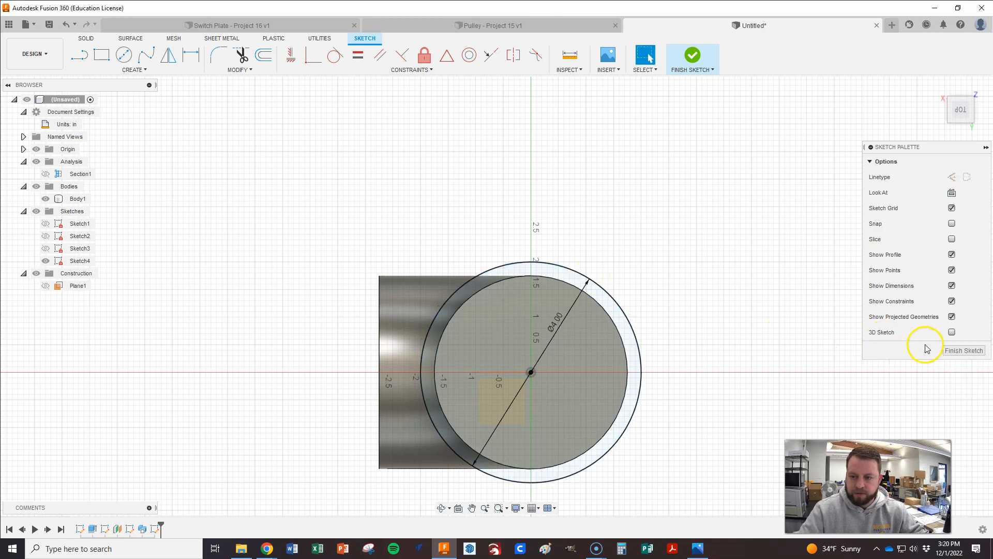
click(963, 350)
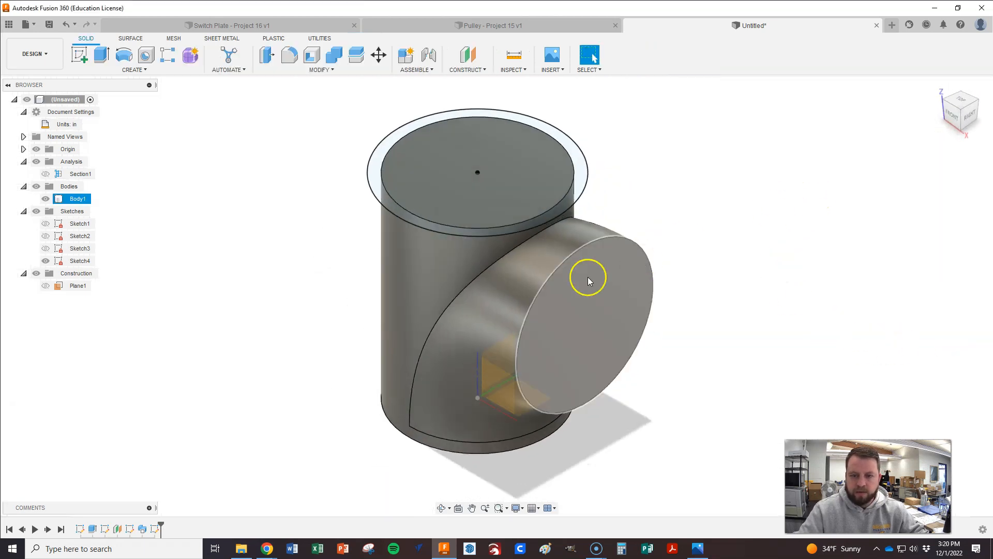
Step: Extrude both the ring and the inner circle profiles 2 in upward, joined to the body, as the upper collar
key(e)
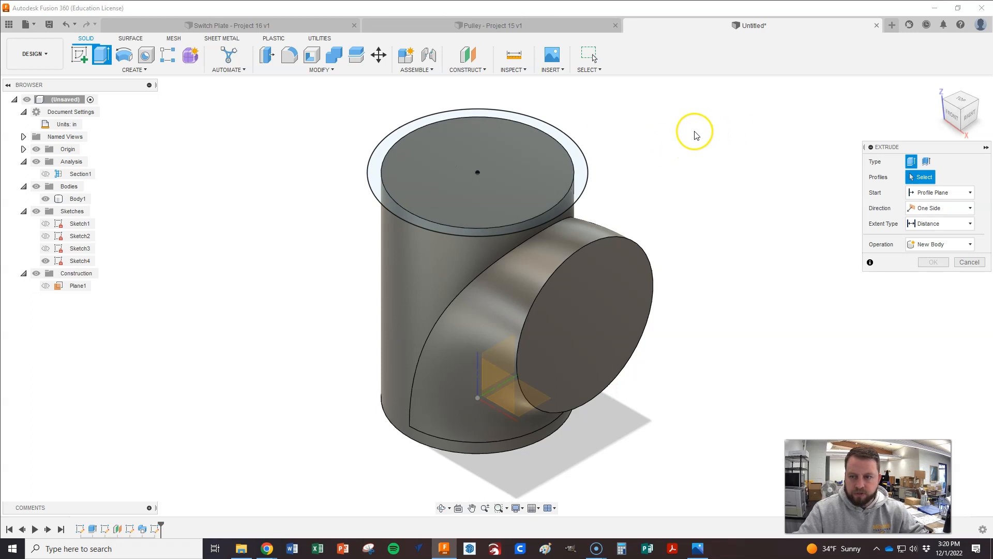
click(568, 140)
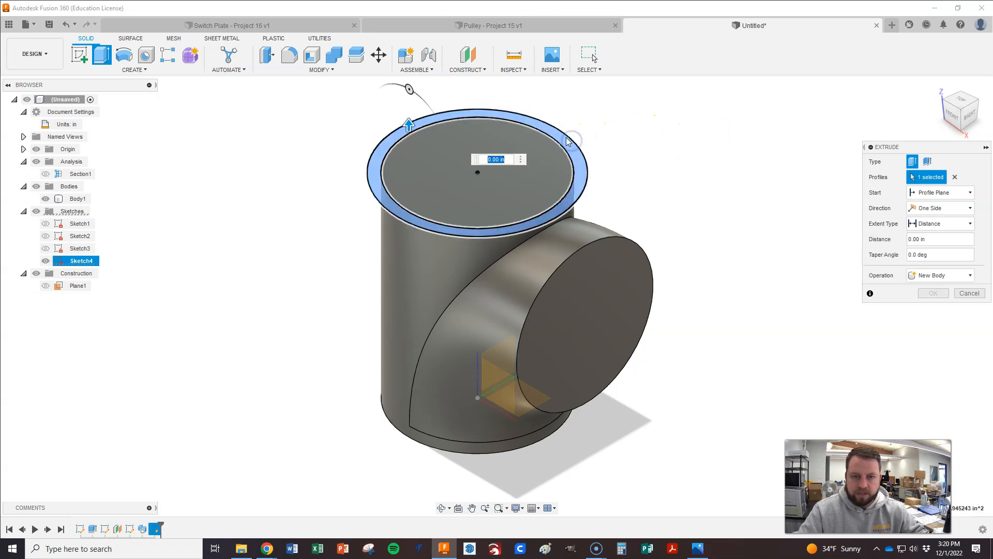
click(528, 181)
drag(487, 163, 671, 195)
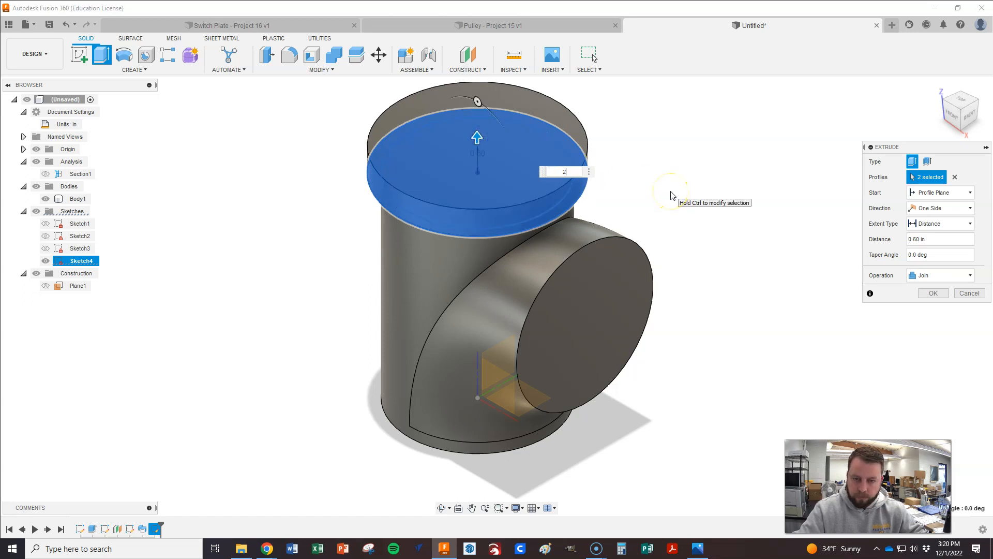
key(Return)
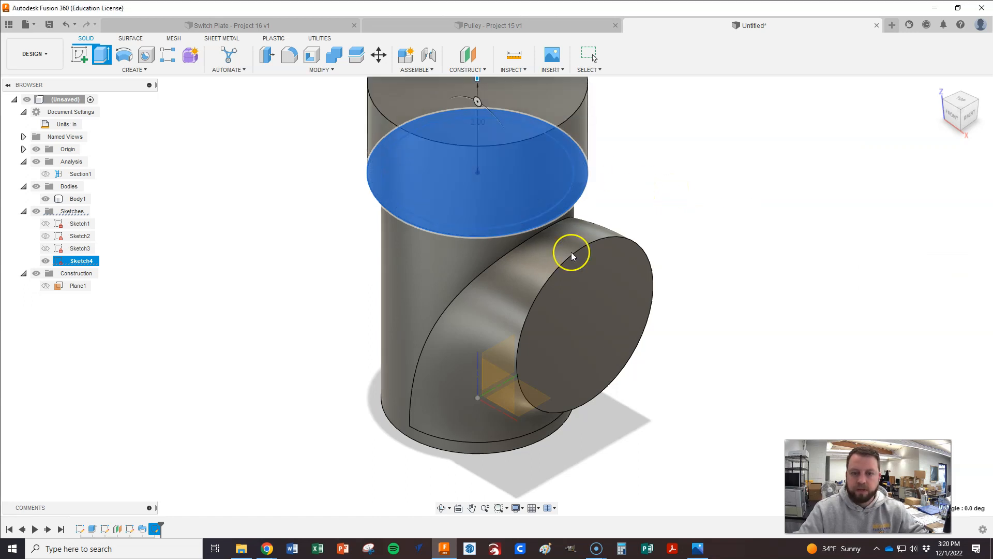
scroll(420, 352, down, 2)
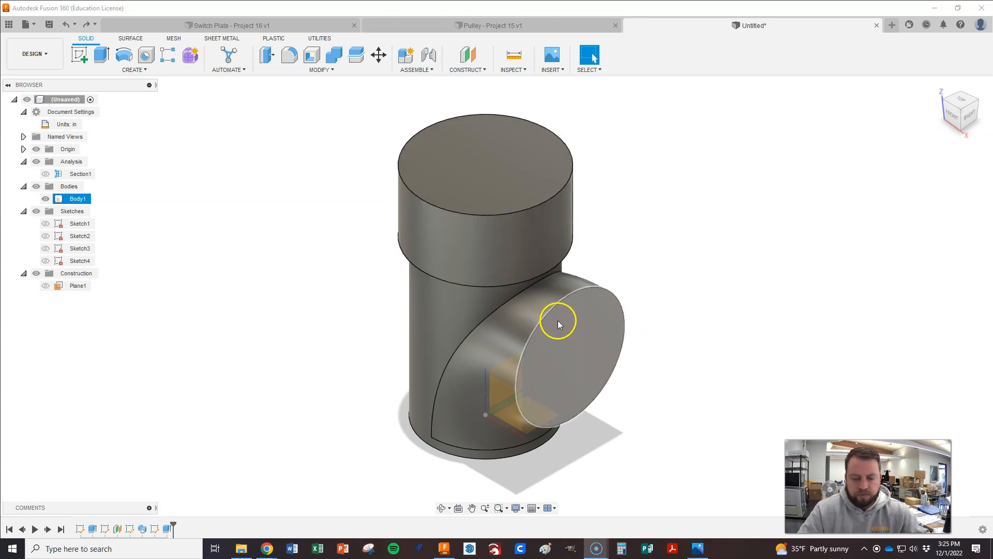
click(585, 329)
right_click(586, 329)
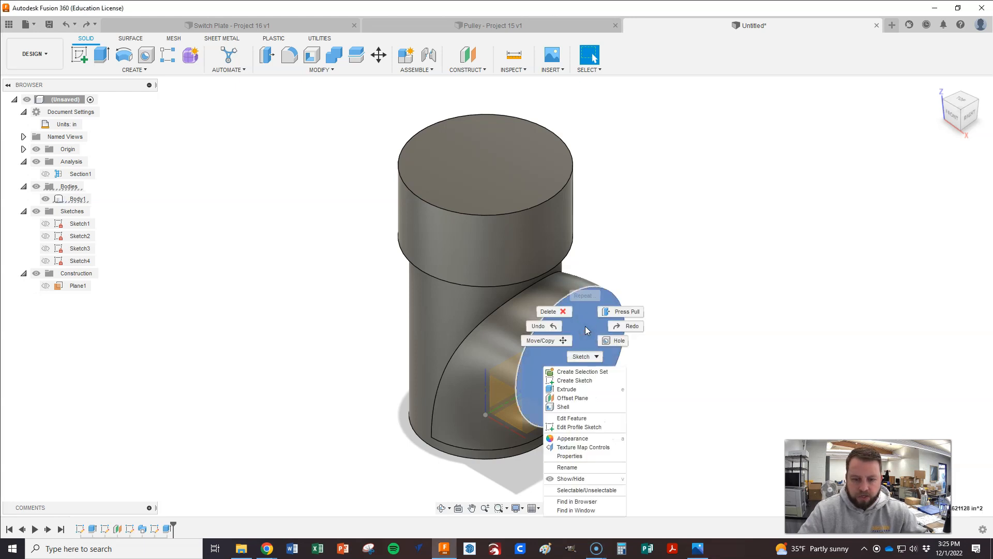
click(581, 356)
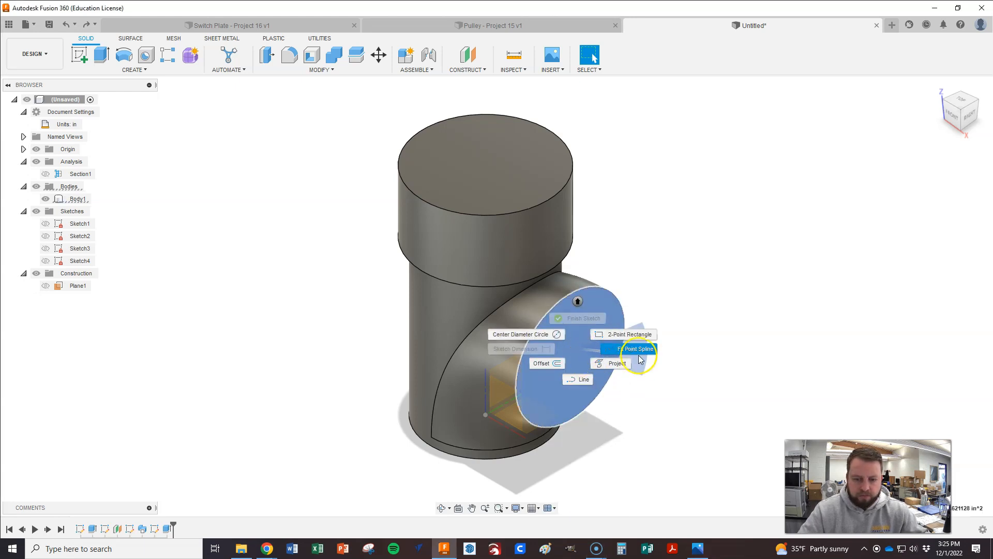
click(677, 420)
click(669, 361)
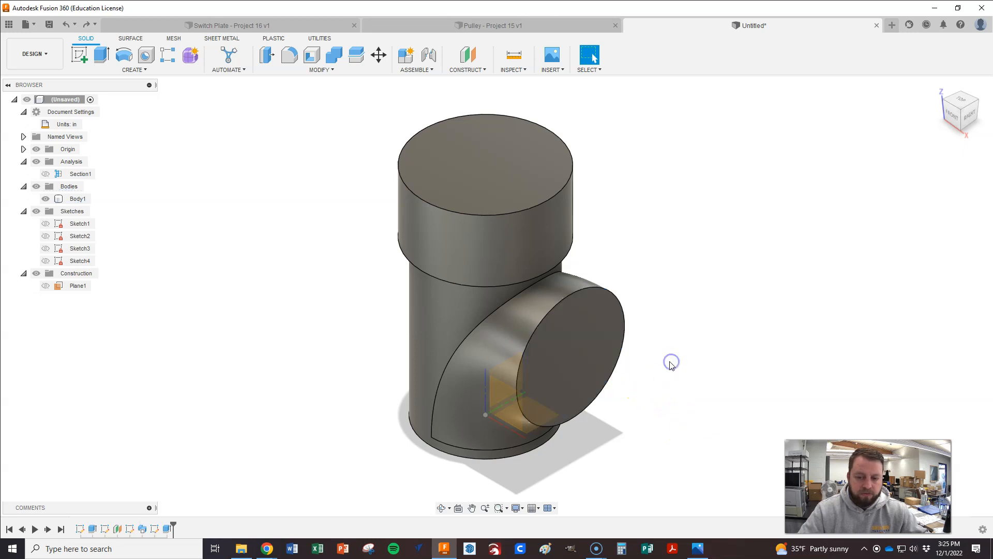
Step: Create a sketch on the side branch's end face and copy the 4 in circle from the upper collar's sketch
right_click(578, 356)
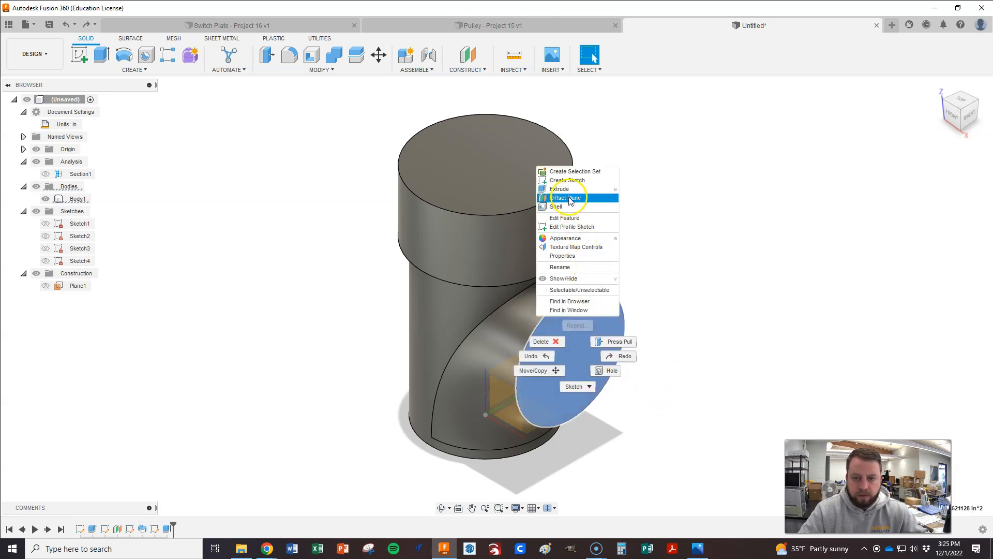
click(567, 181)
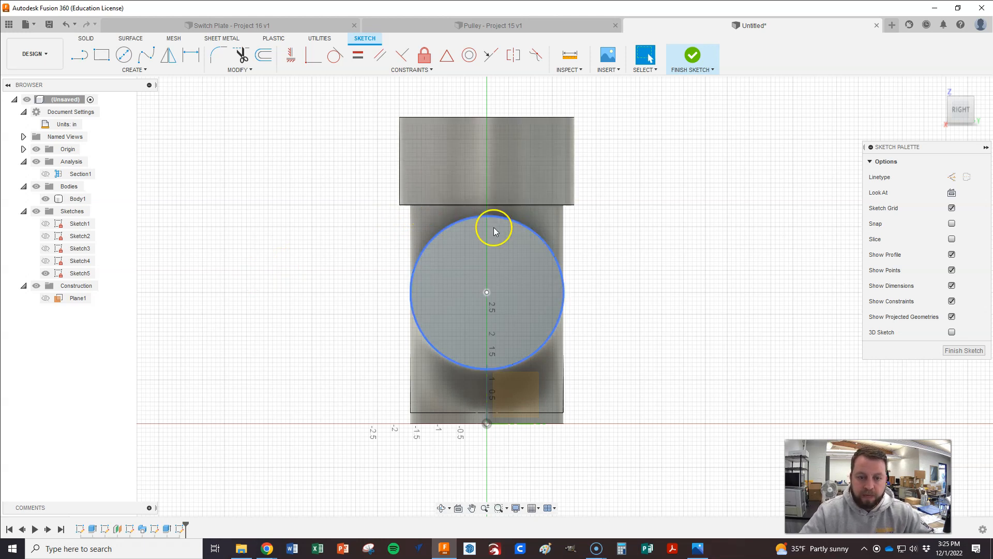
right_click(77, 263)
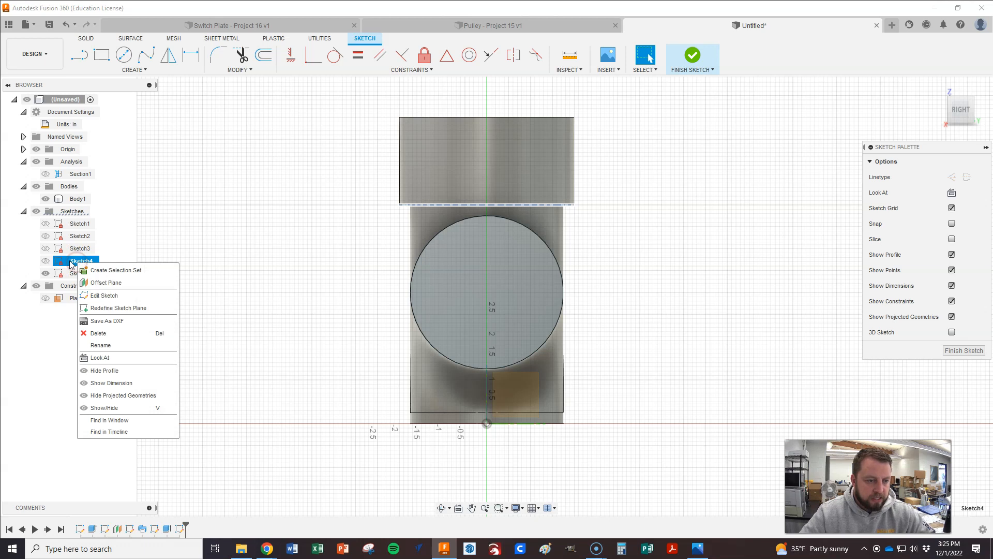
click(109, 295)
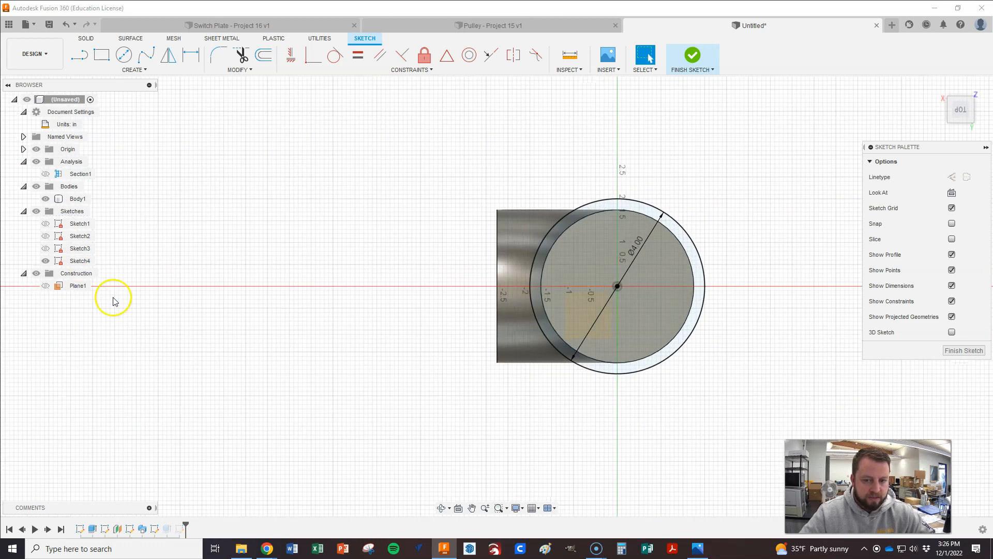
click(686, 231)
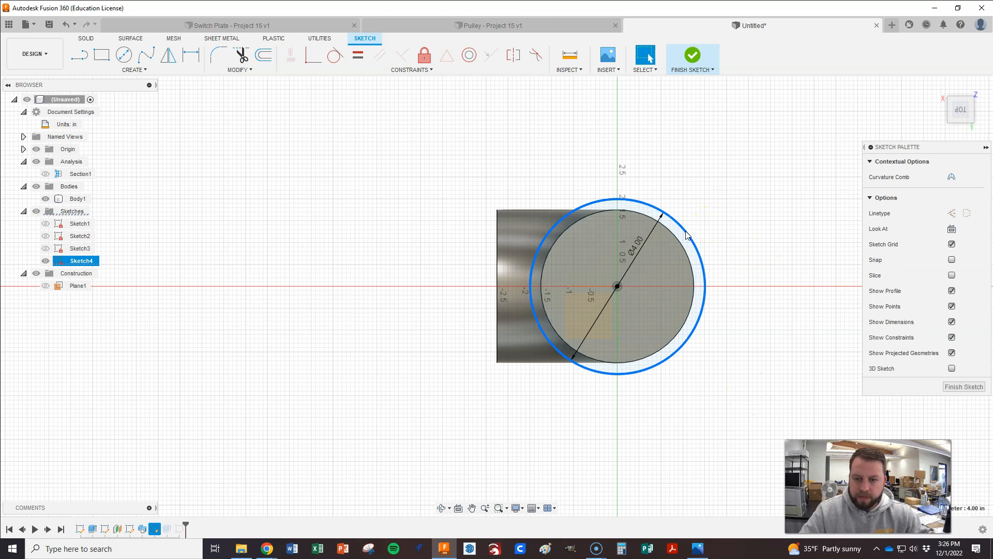
right_click(687, 235)
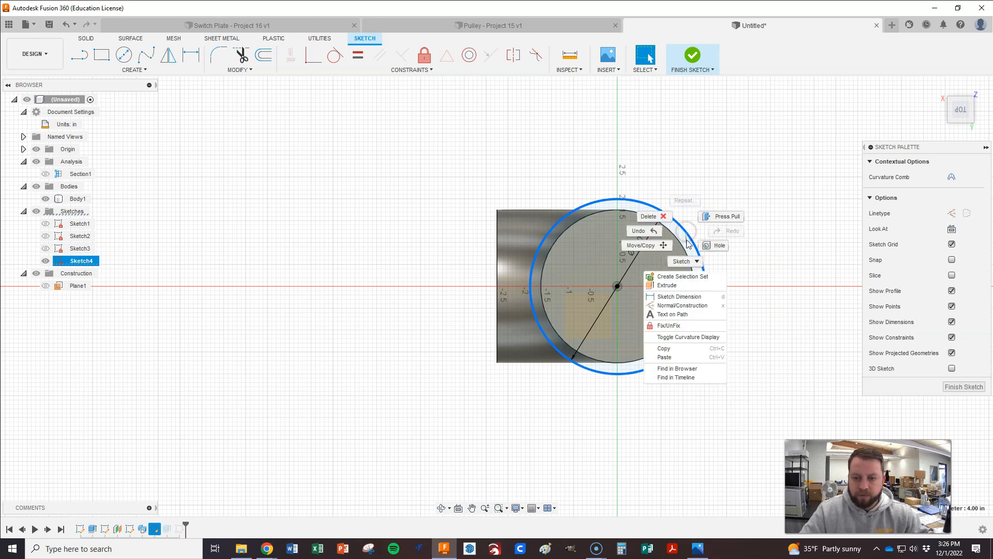
click(666, 349)
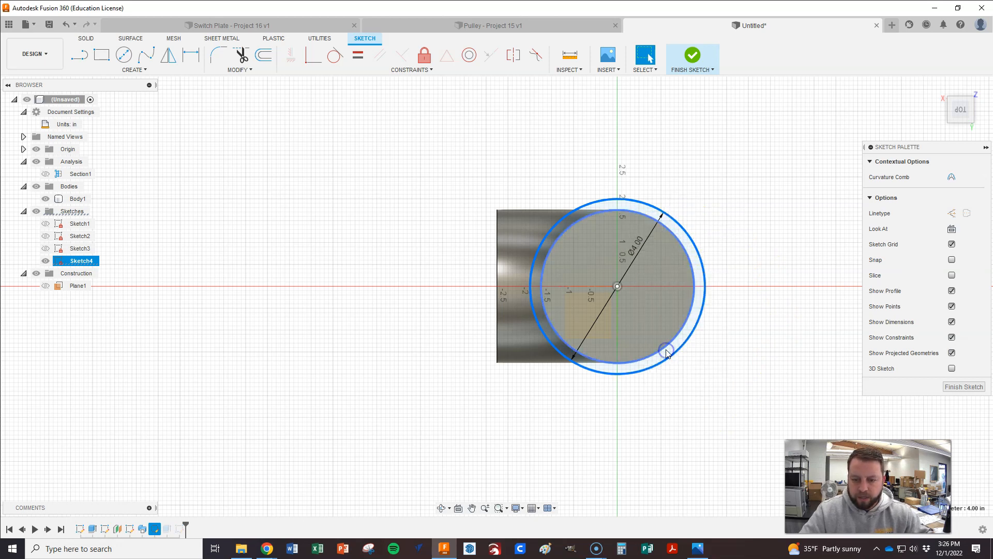
click(960, 387)
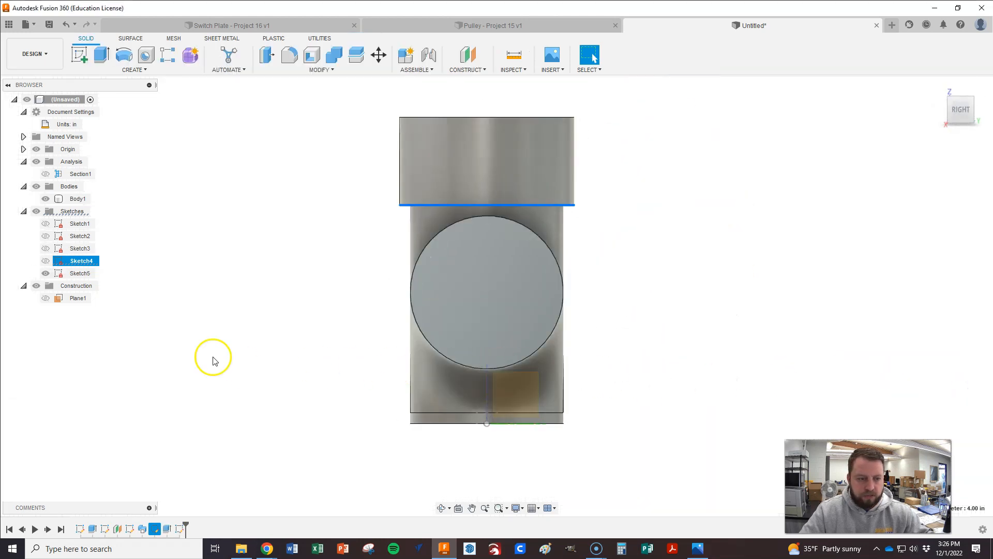
Step: Paste the 4 in circle into the branch end sketch and offset it about -0.76 in in X and 2.54 in in Y
double_click(73, 262)
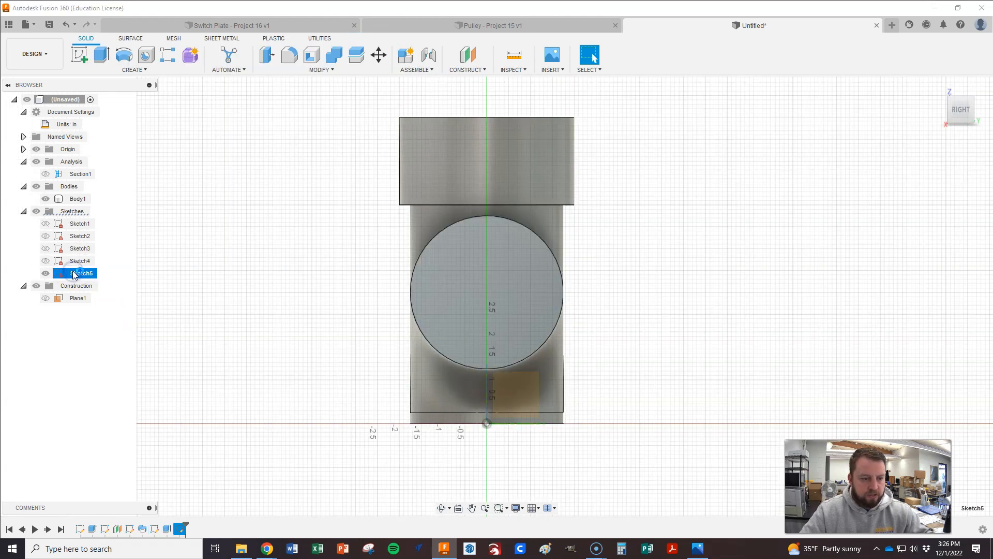
right_click(348, 295)
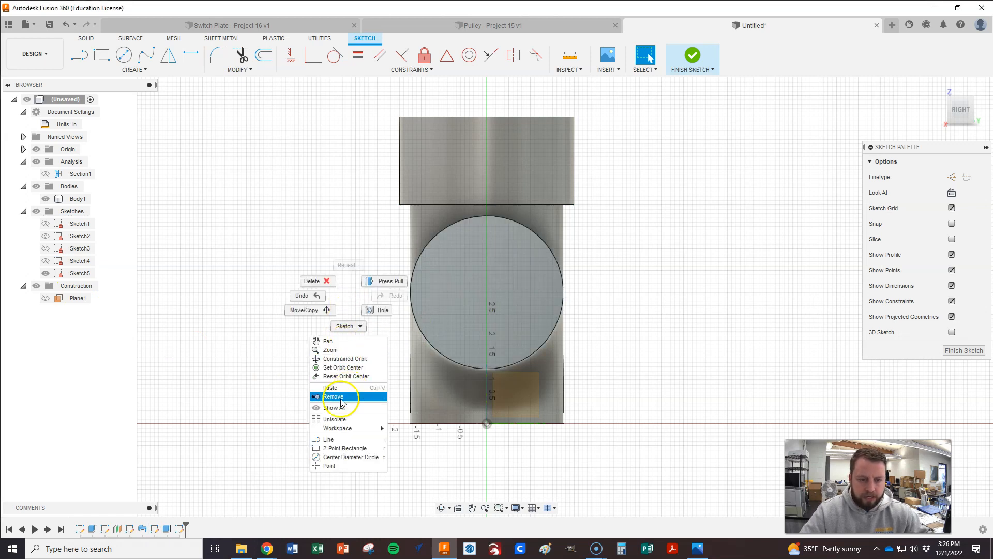
click(333, 388)
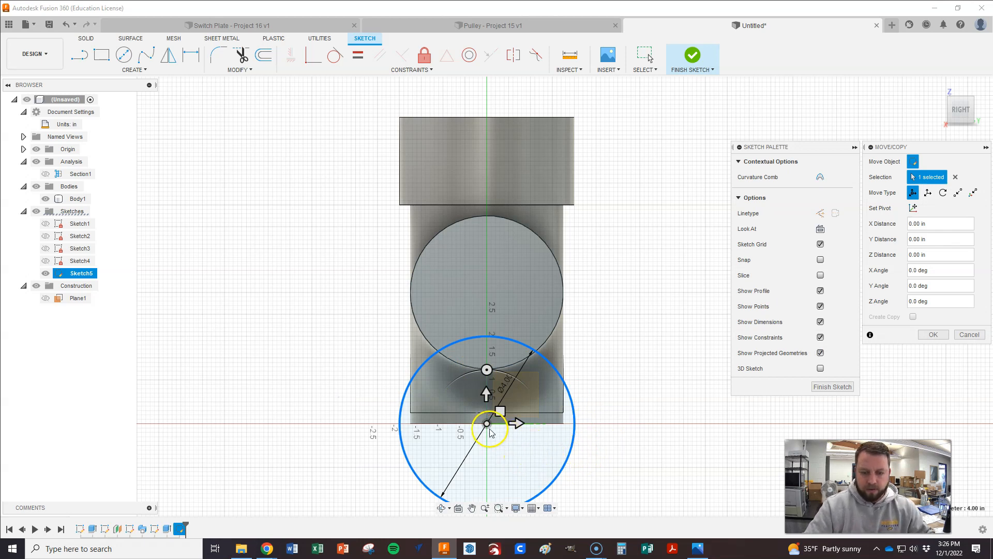
drag(486, 424, 453, 313)
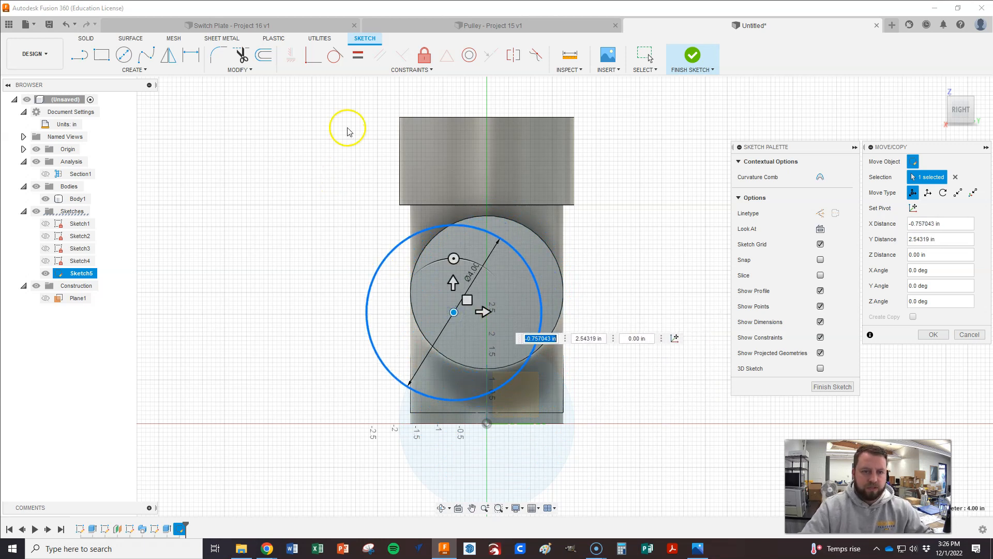
Step: Constrain the pasted circle's centre coincident with the centre of the side branch's end face and finish the sketch
click(309, 62)
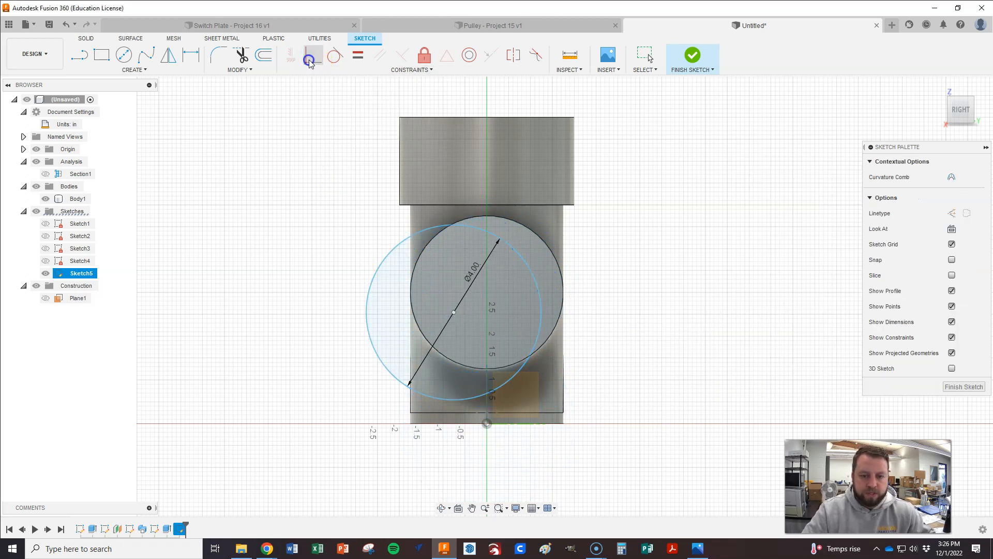
click(453, 314)
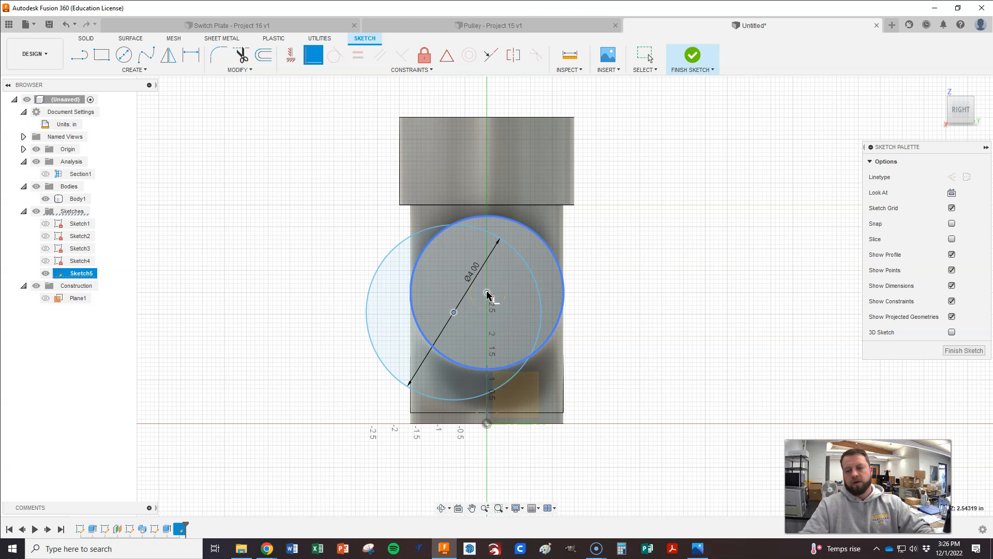
click(489, 293)
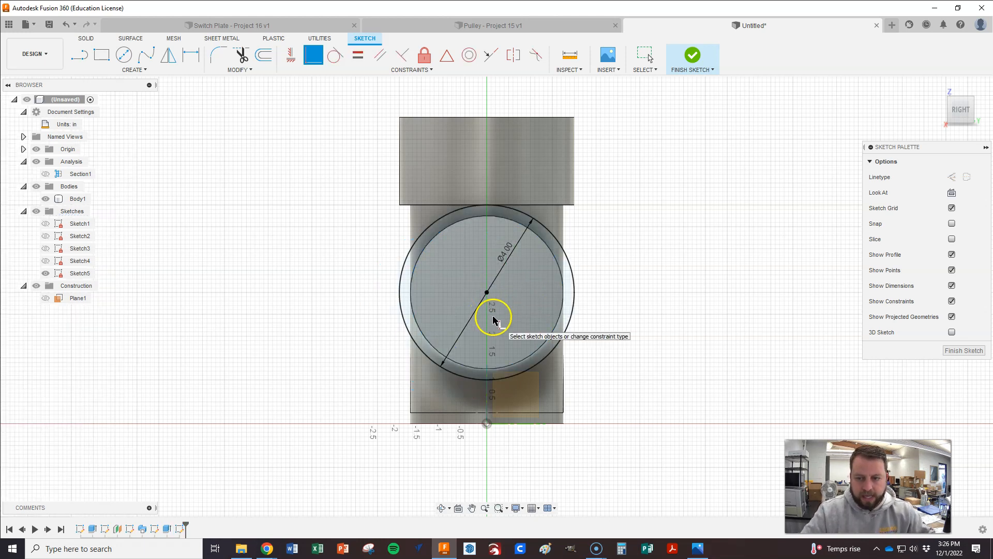
click(965, 351)
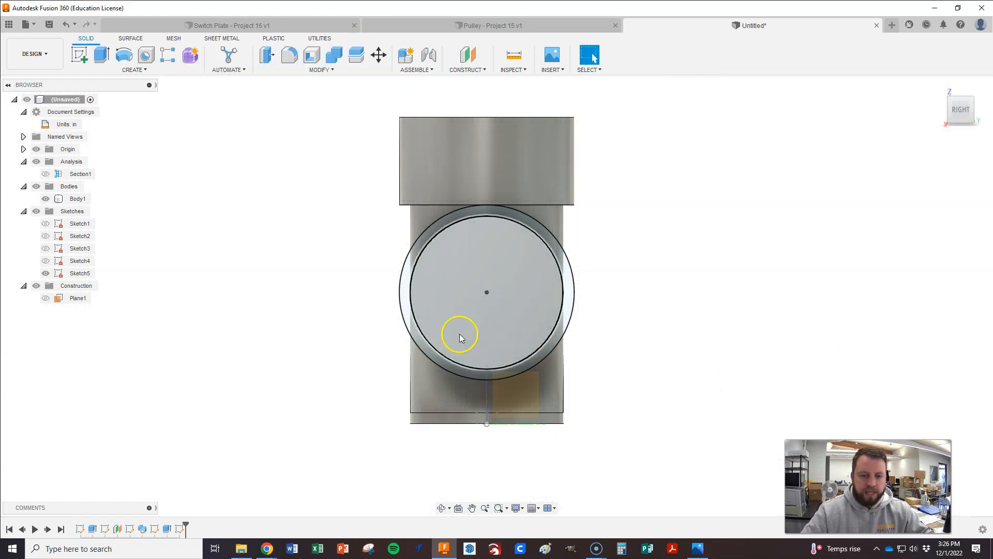
Step: Sketch on the main cylinder's lower face, pasting the 4 in circle and offsetting it about -0.70 in in X and -0.37 in in Y
scroll(310, 290, down, 2)
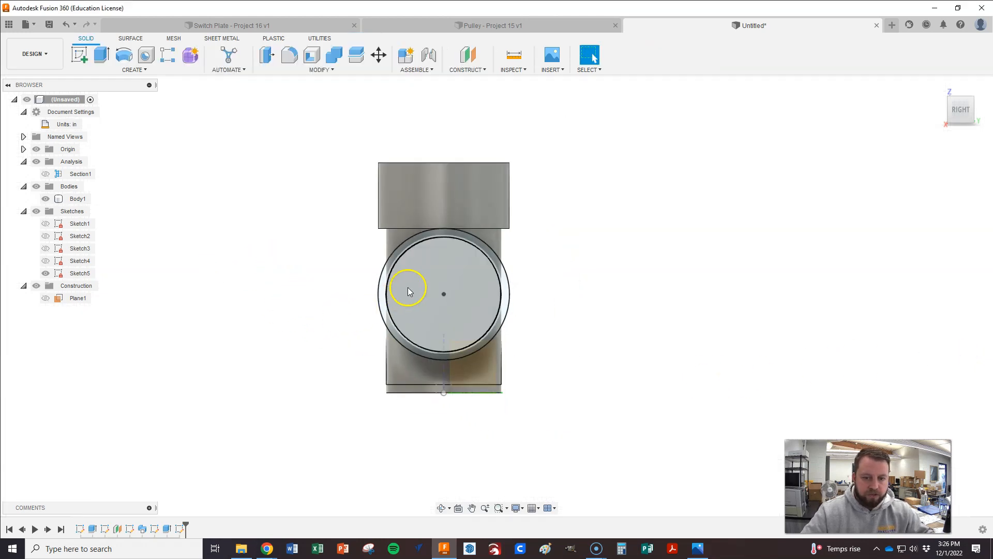
click(974, 123)
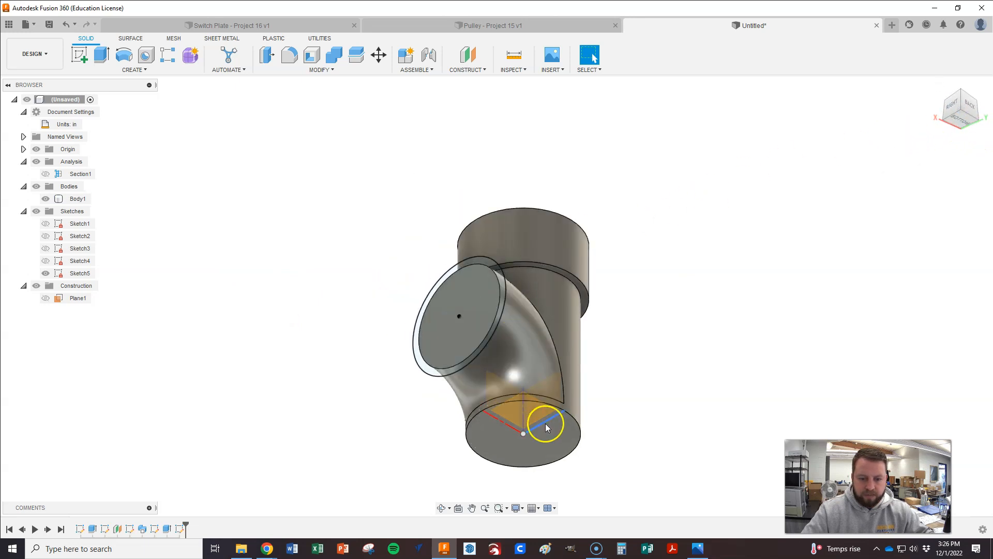
right_click(538, 457)
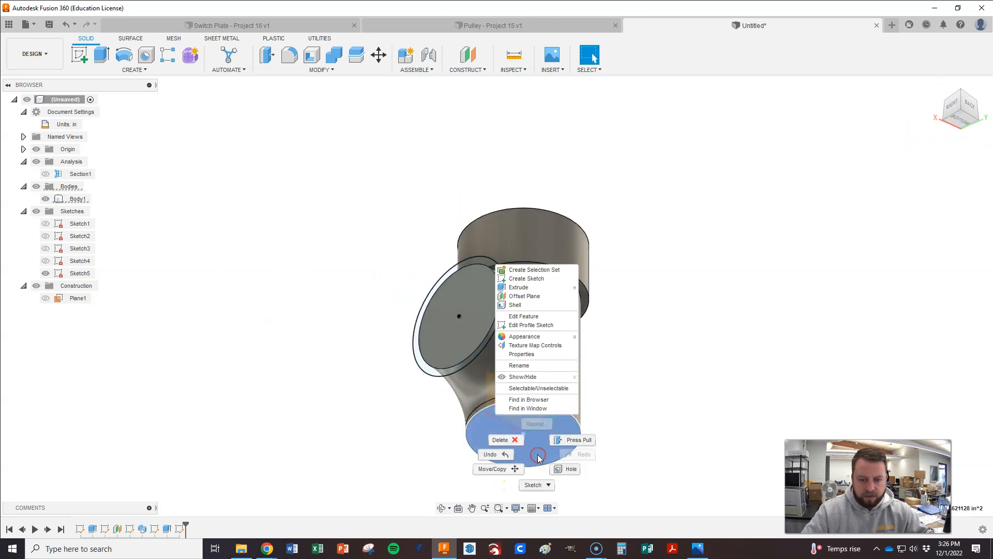
click(527, 278)
right_click(406, 348)
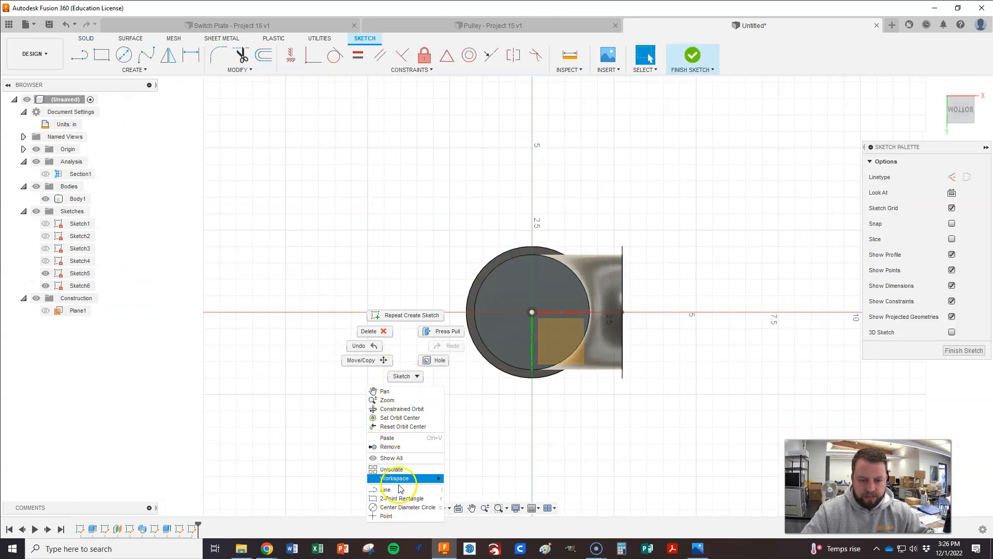
click(400, 439)
scroll(538, 321, up, 5)
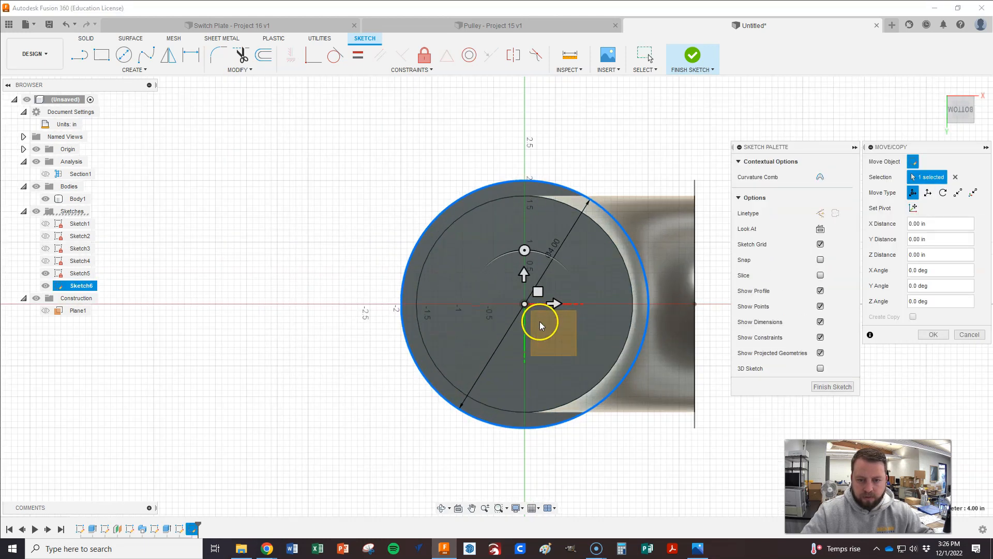
drag(517, 295, 451, 329)
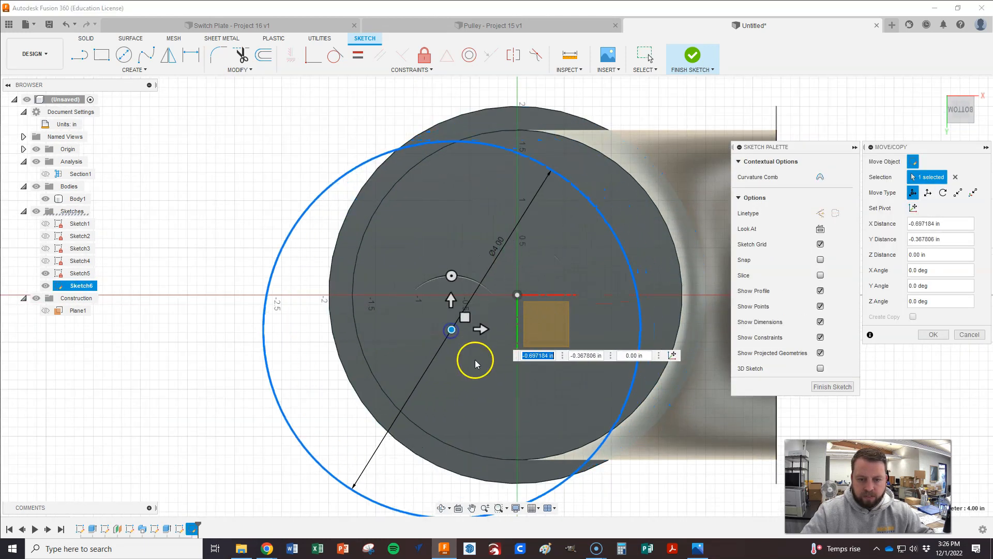
Step: Constrain the pasted circle's centre coincident with the lower face's centre at the origin and finish the sketch
click(313, 56)
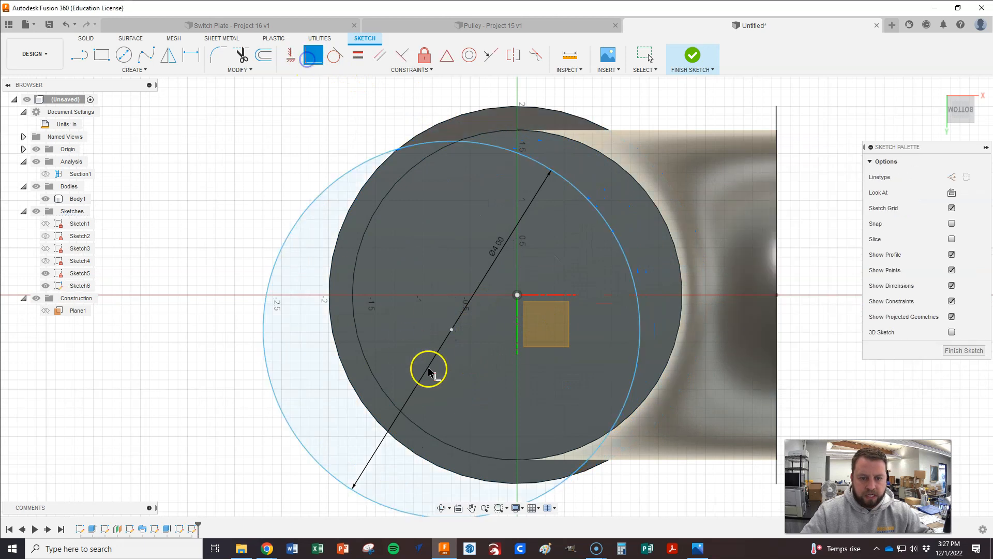
click(451, 330)
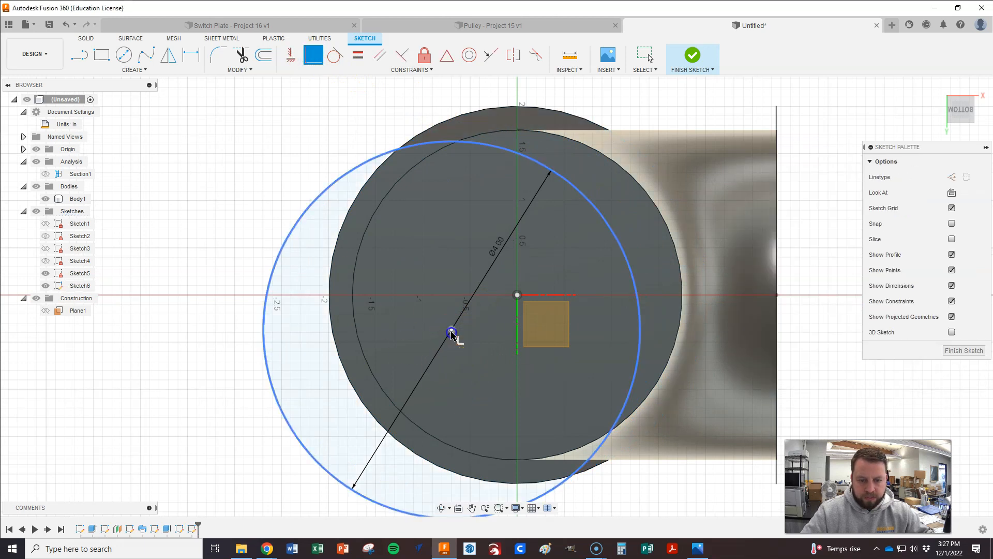
click(517, 296)
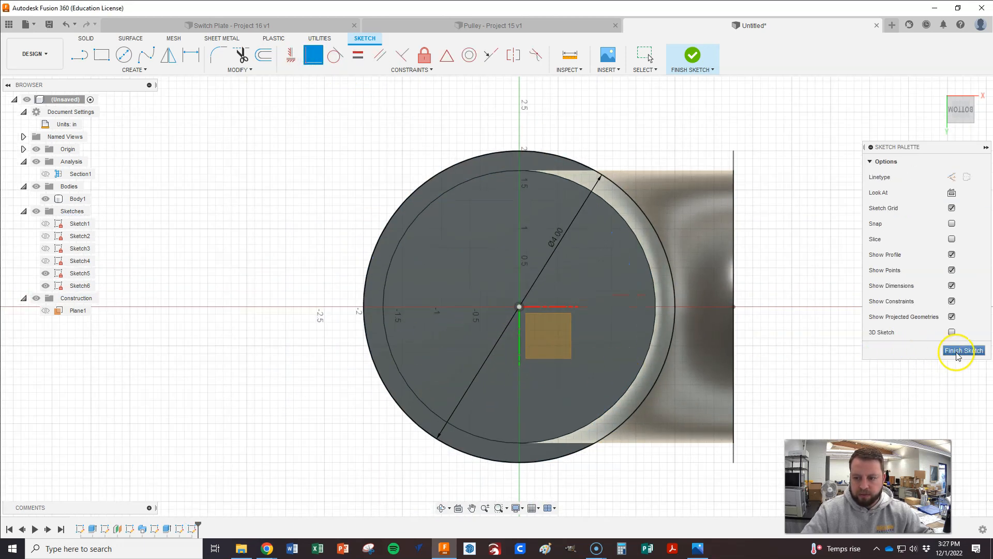
click(964, 350)
Step: Extrude both the ring and inner circle profiles on the side branch's end 2 in outward, joined to the body
click(937, 86)
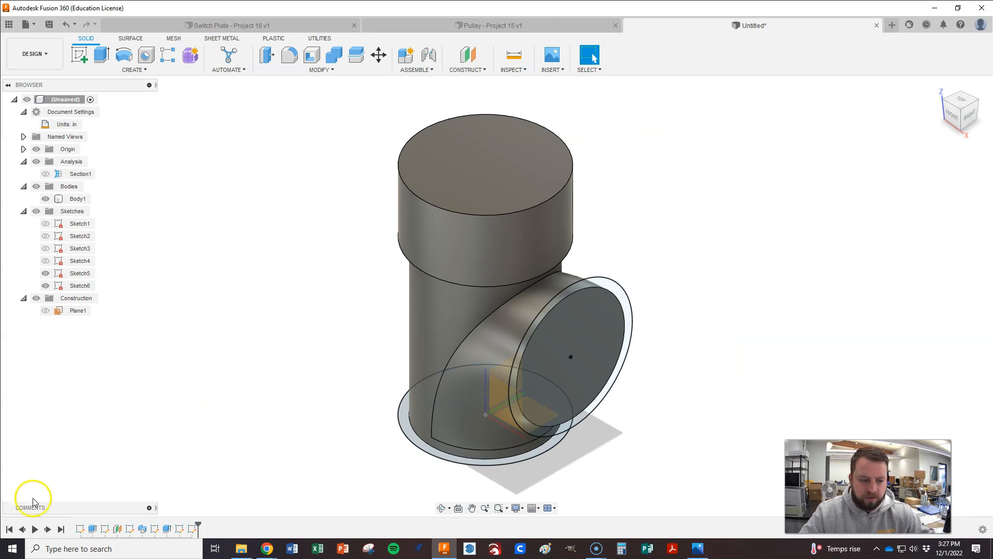
click(96, 58)
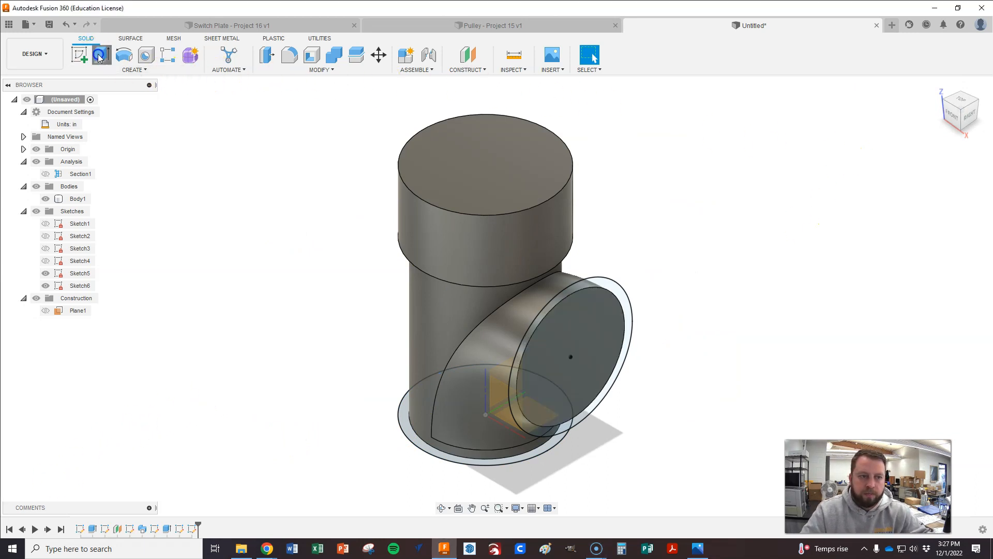
click(615, 286)
click(576, 361)
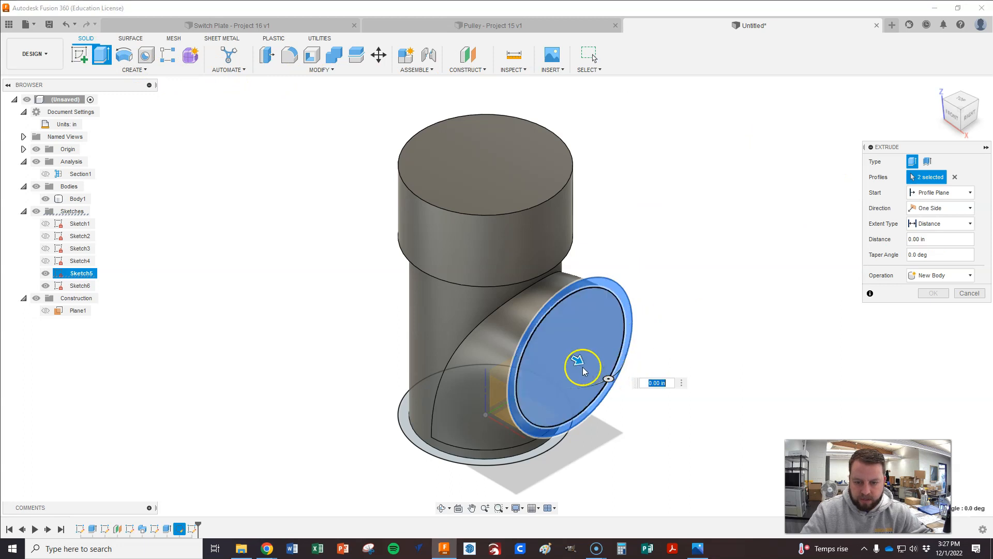
text(2)
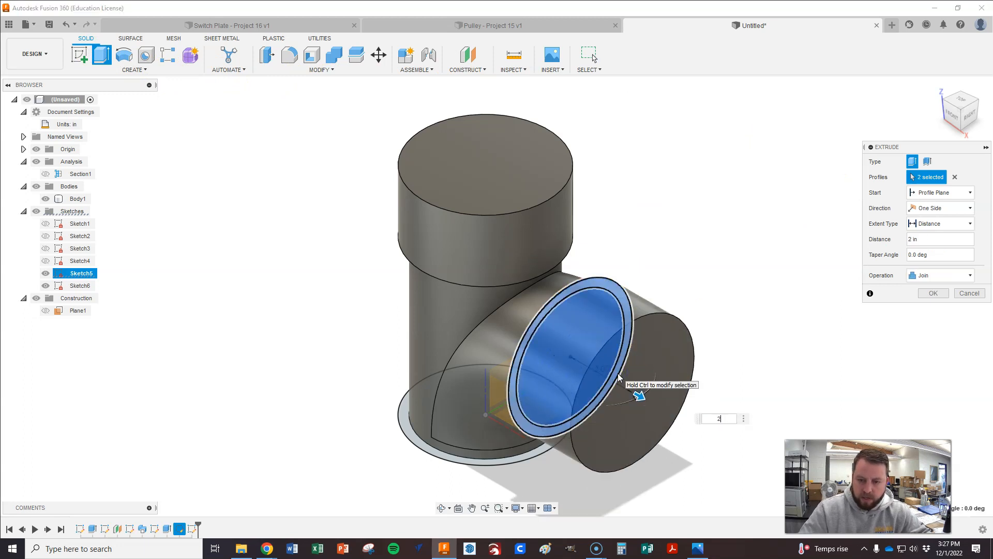
key(Return)
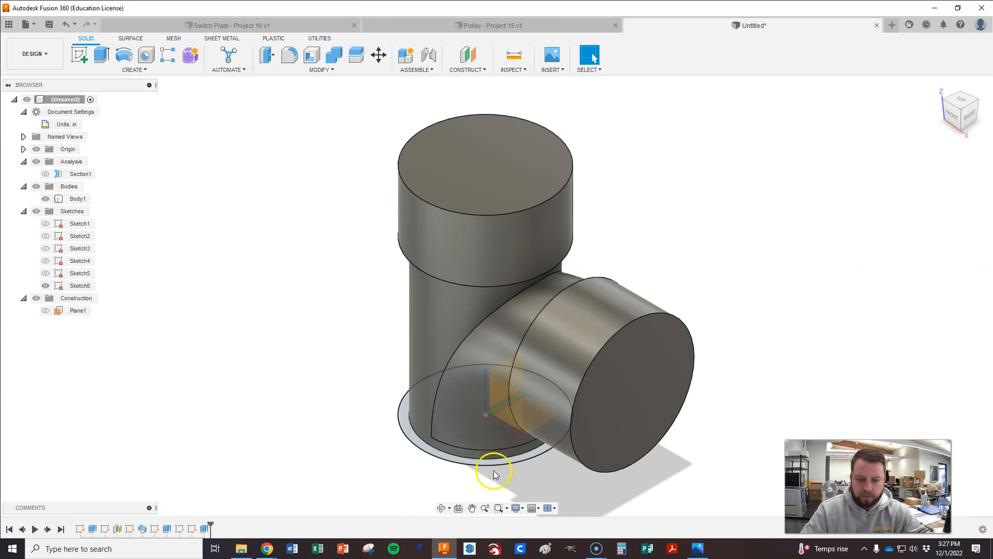
Step: Extrude both the ring and inner circle profiles on the main cylinder's lower face 2 in downward, joined to the body
click(961, 130)
key(e)
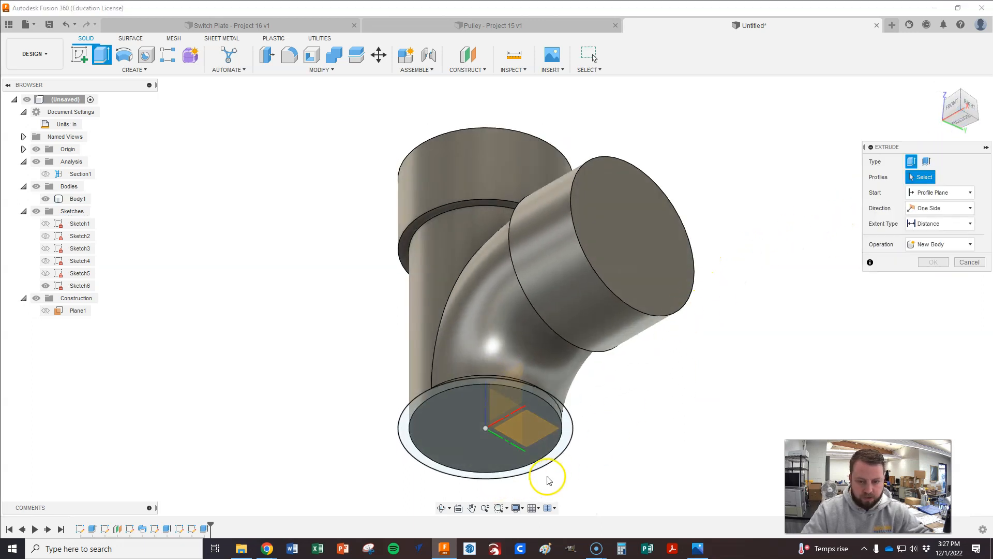
click(432, 389)
click(450, 414)
drag(484, 432, 485, 442)
text(2)
key(Return)
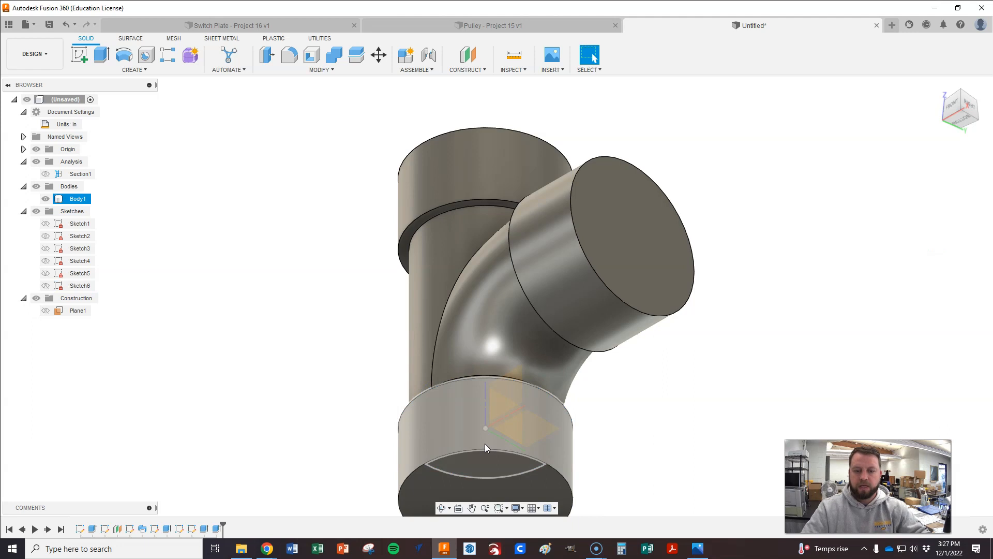
click(937, 86)
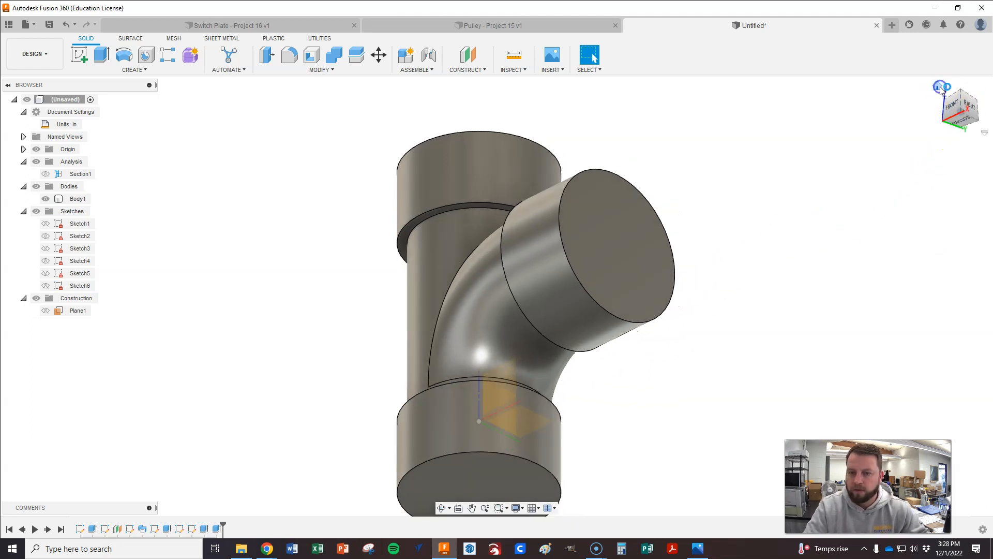
scroll(470, 344, up, 2)
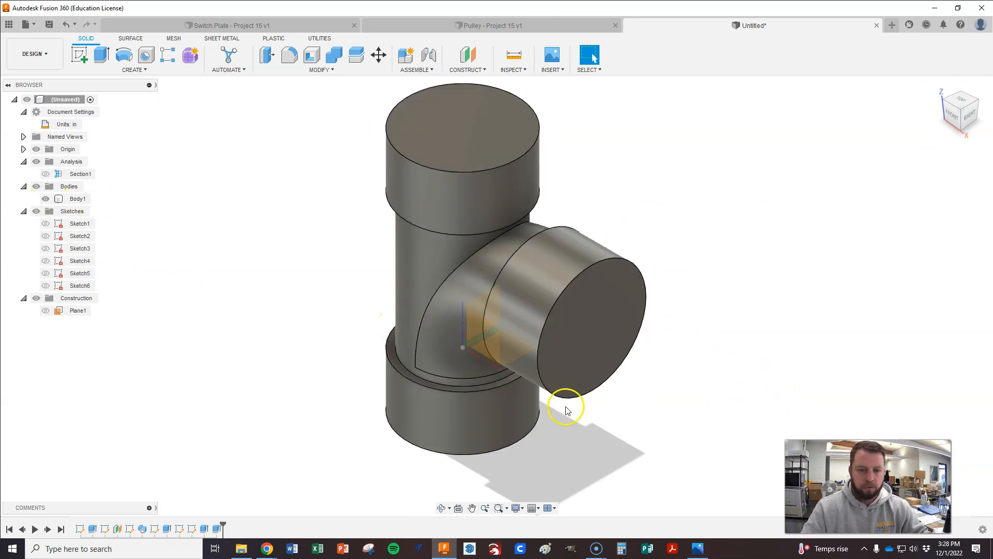
click(506, 333)
click(720, 206)
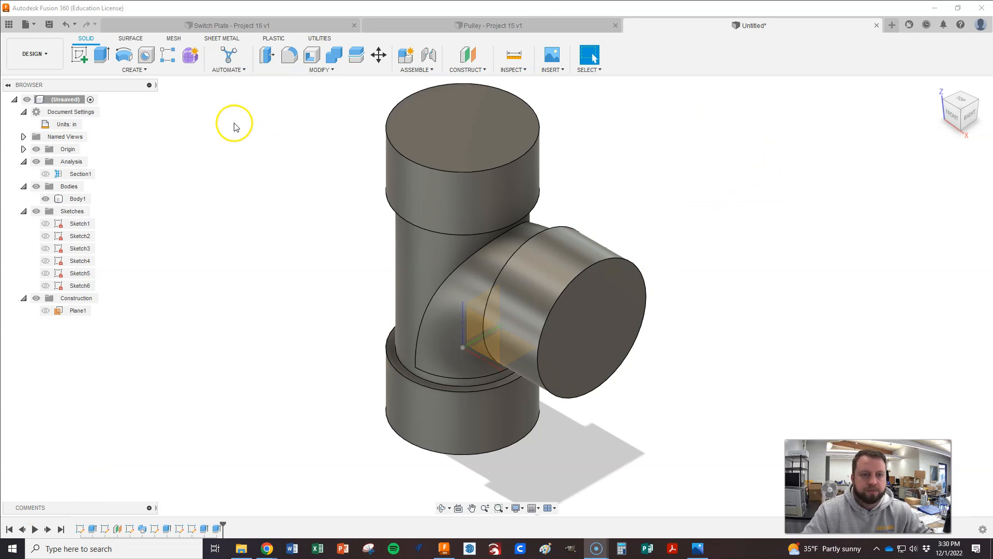
Step: Shell the tee with a 0.125 in inside thickness, removing the end faces of all three collars
click(311, 84)
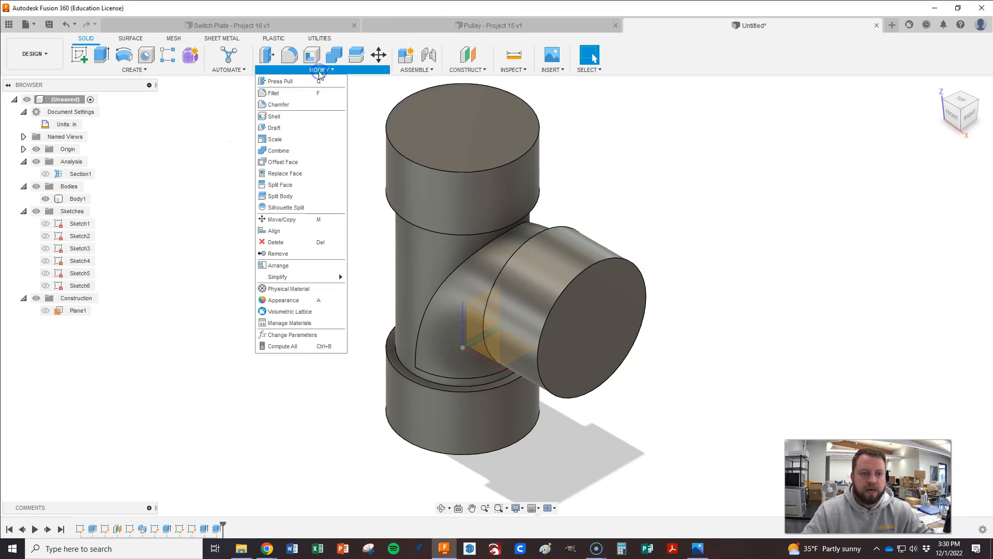
click(279, 121)
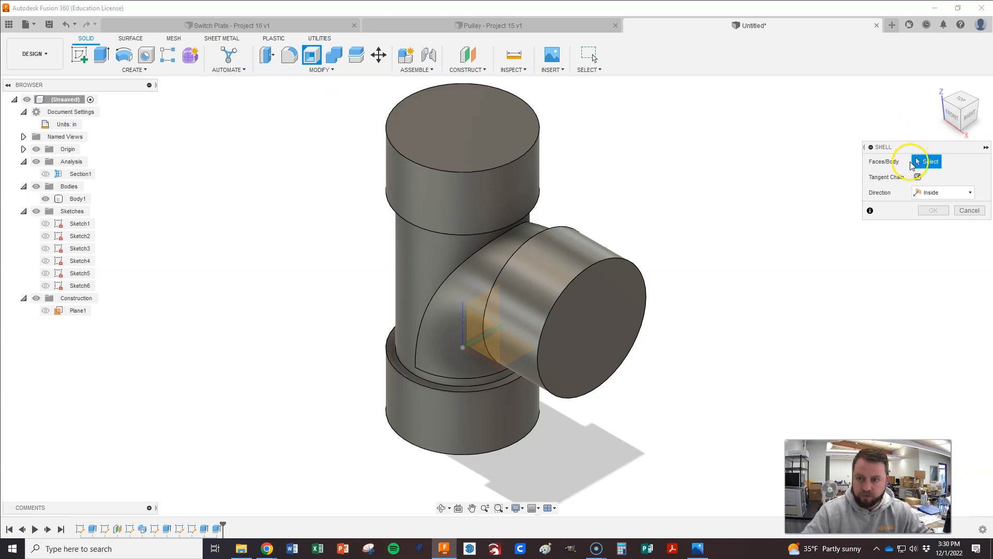
click(472, 126)
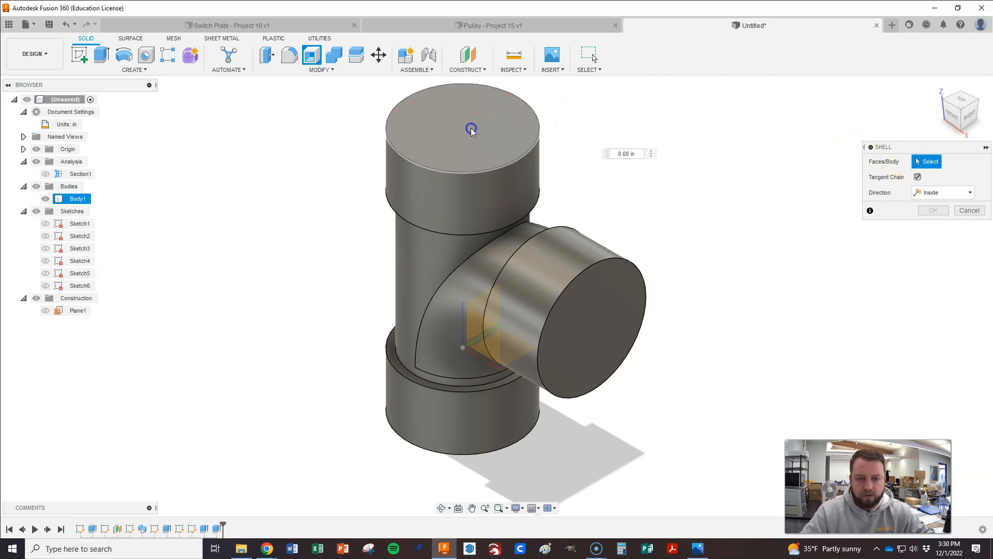
click(632, 324)
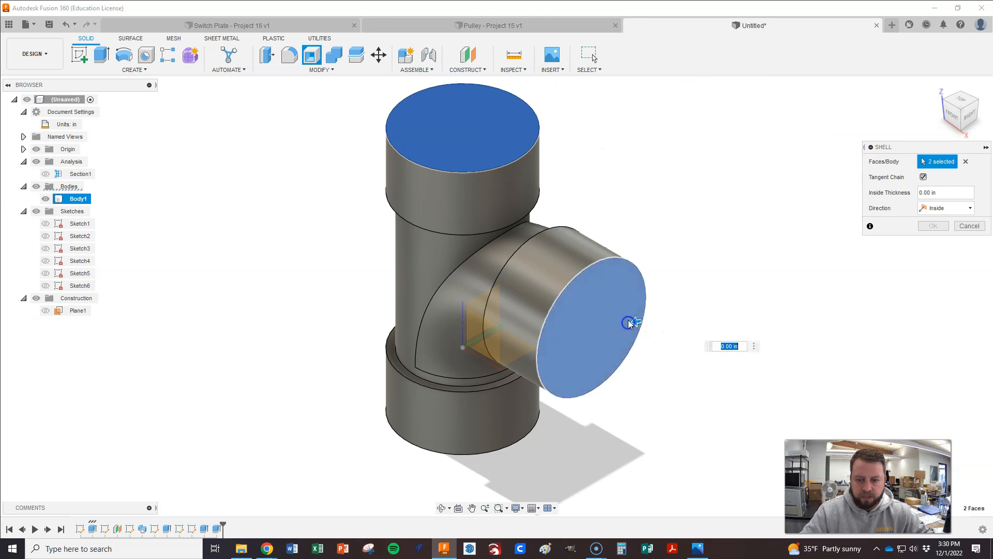
click(961, 131)
click(500, 461)
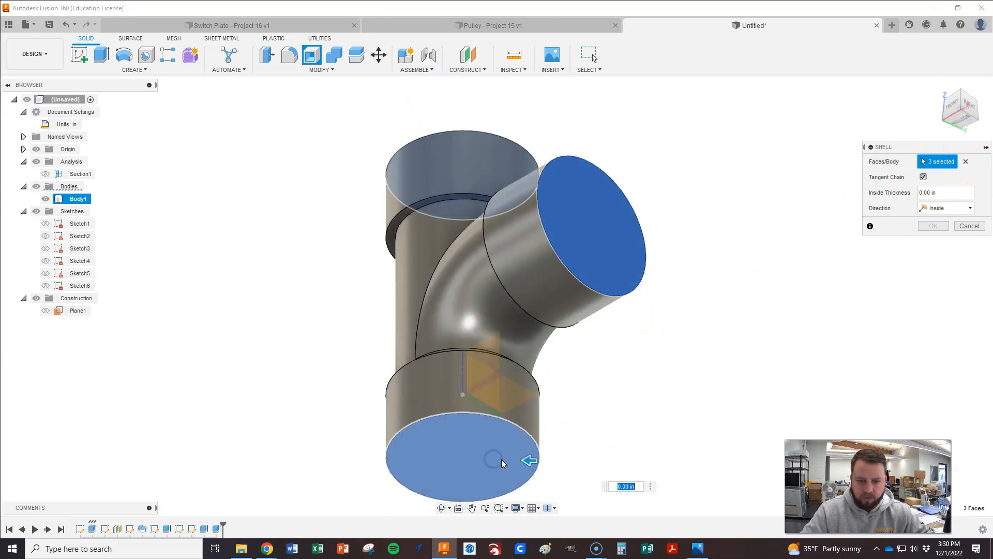
click(930, 193)
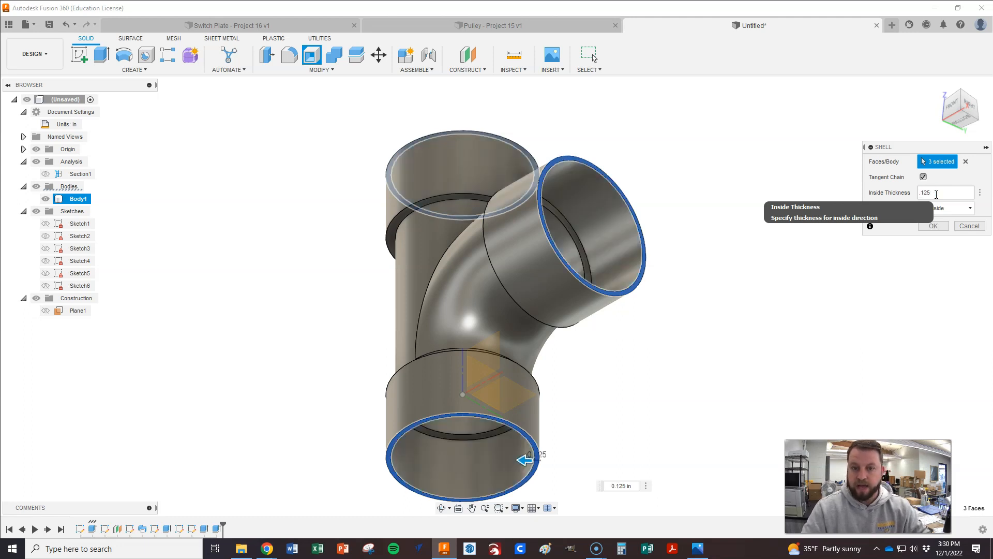
click(940, 221)
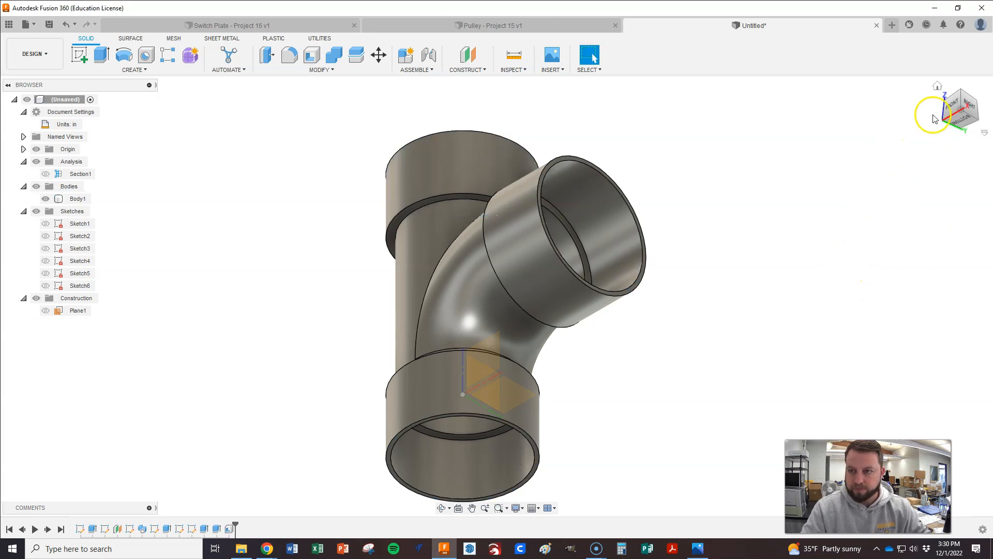
click(938, 87)
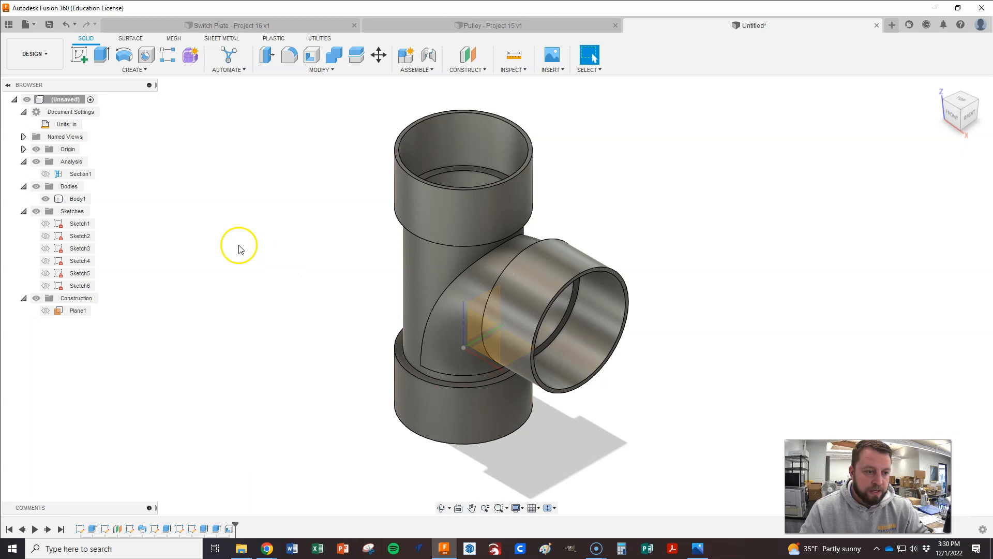
Step: Turn on the existing section analysis and inspect the shelled tee's cross-section from the front
click(45, 174)
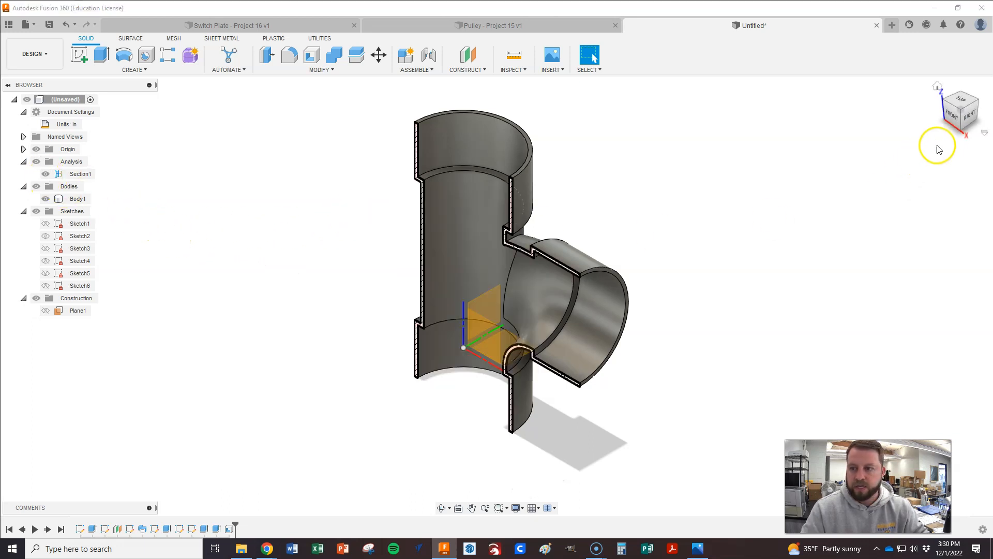
click(955, 117)
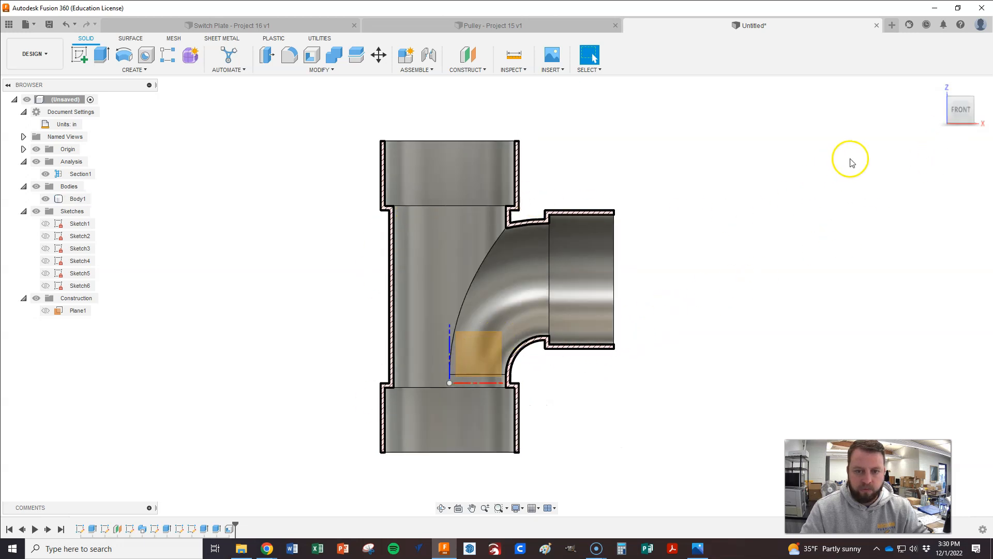
click(937, 87)
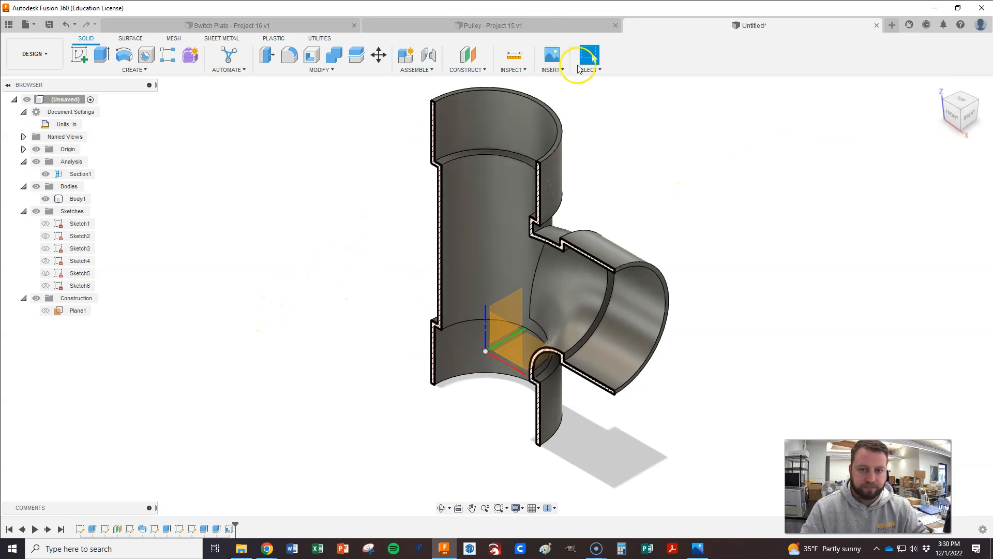
scroll(572, 85, up, 1)
Step: Check the chamfer and radius callouts in Detail B of the Pipe Tee Project 17 drawing in the image viewer
key(alt+Tab)
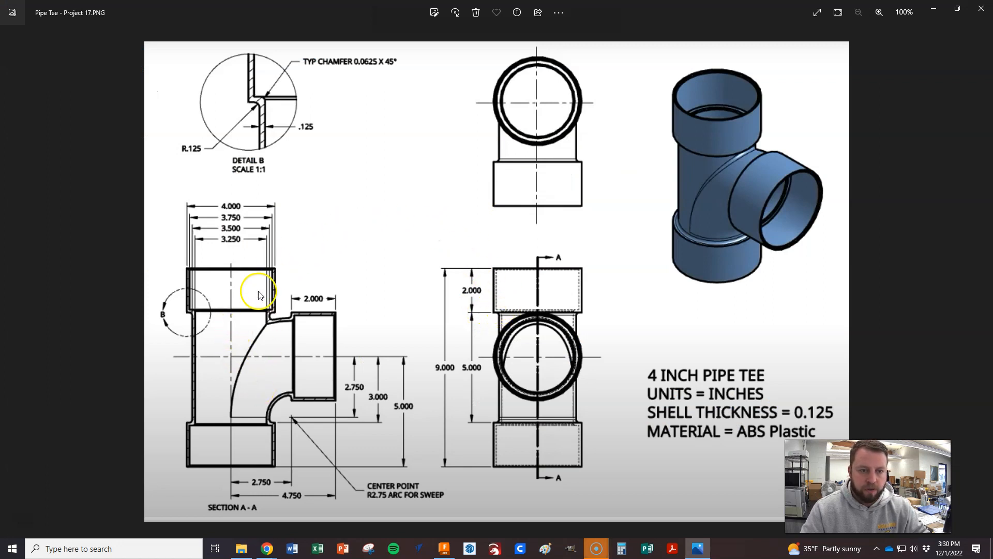
scroll(267, 96, up, 3)
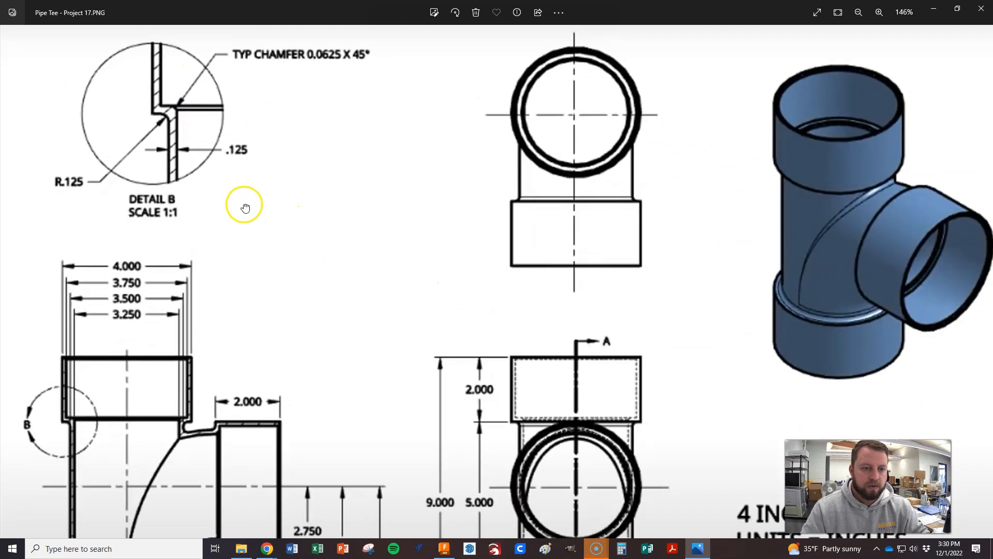
drag(292, 141, 292, 133)
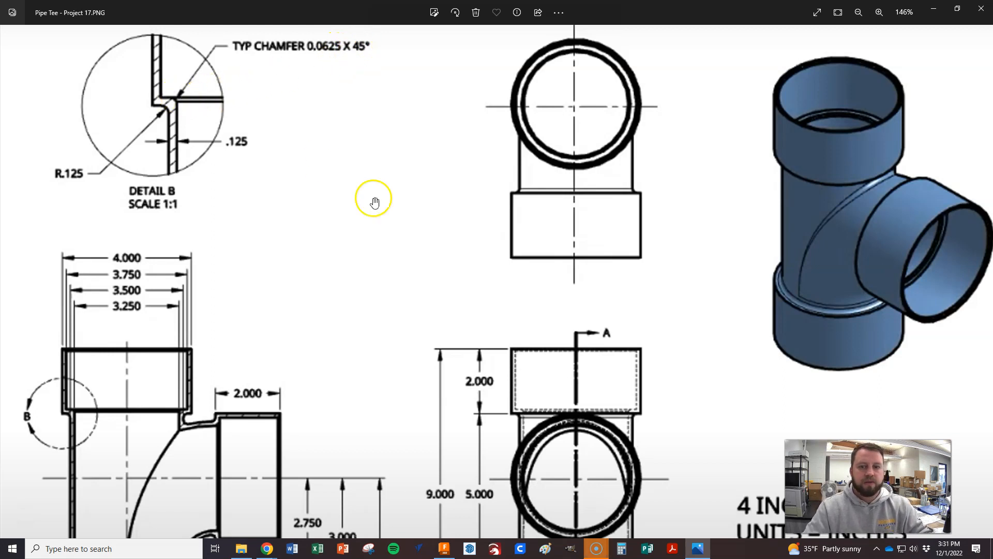
scroll(317, 209, down, 3)
key(alt+Tab)
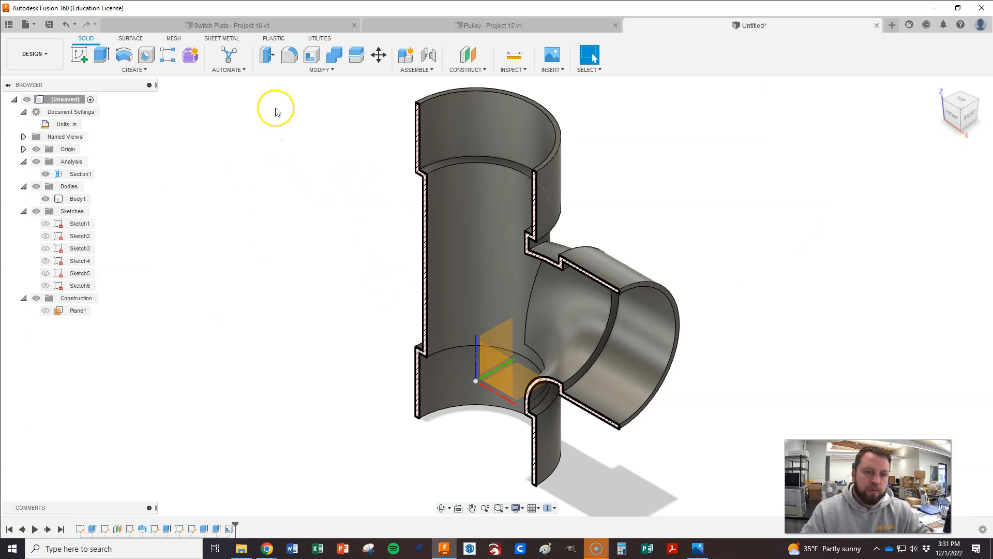
Step: Chamfer the inner rim edge and the inner step edge of all three collars with an equal distance of 0.0625 in
click(319, 71)
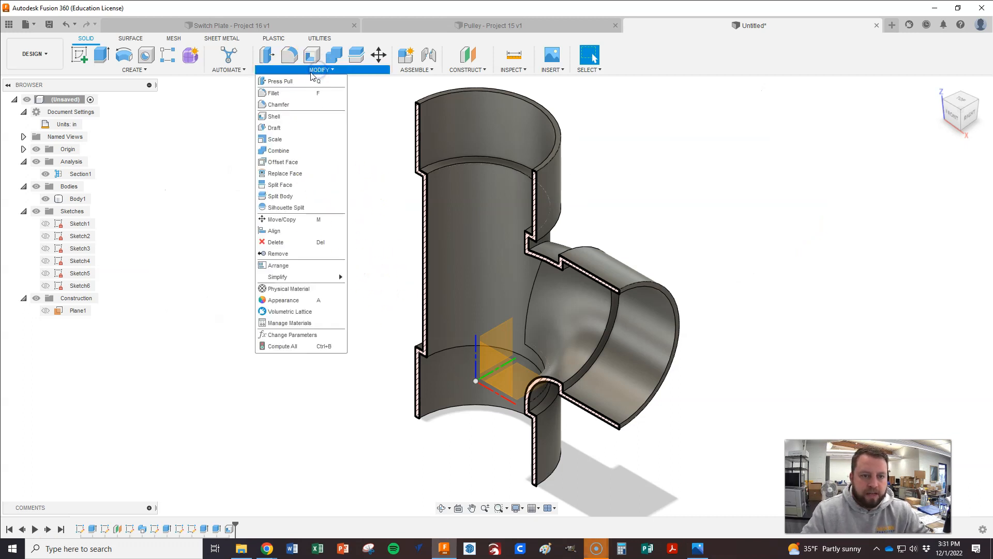
click(279, 104)
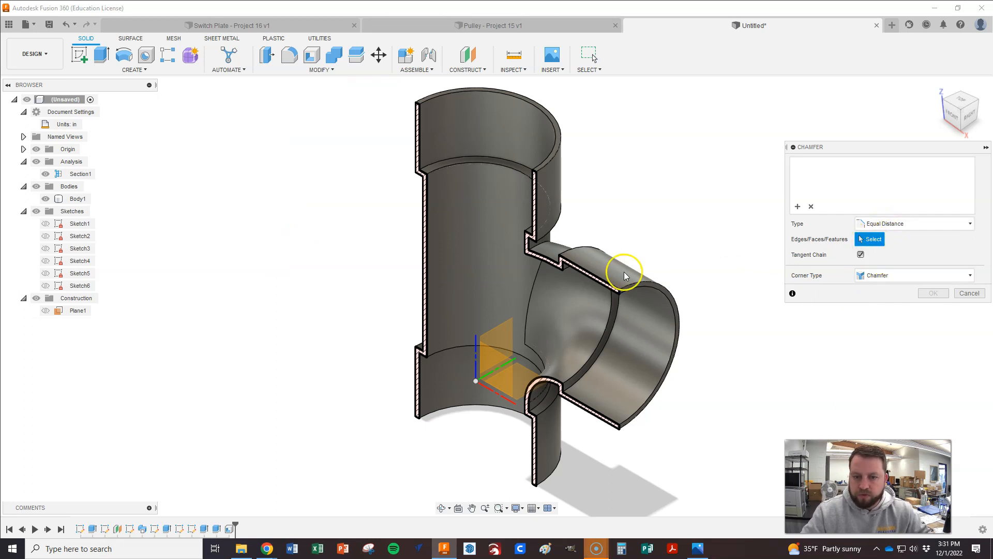
click(444, 171)
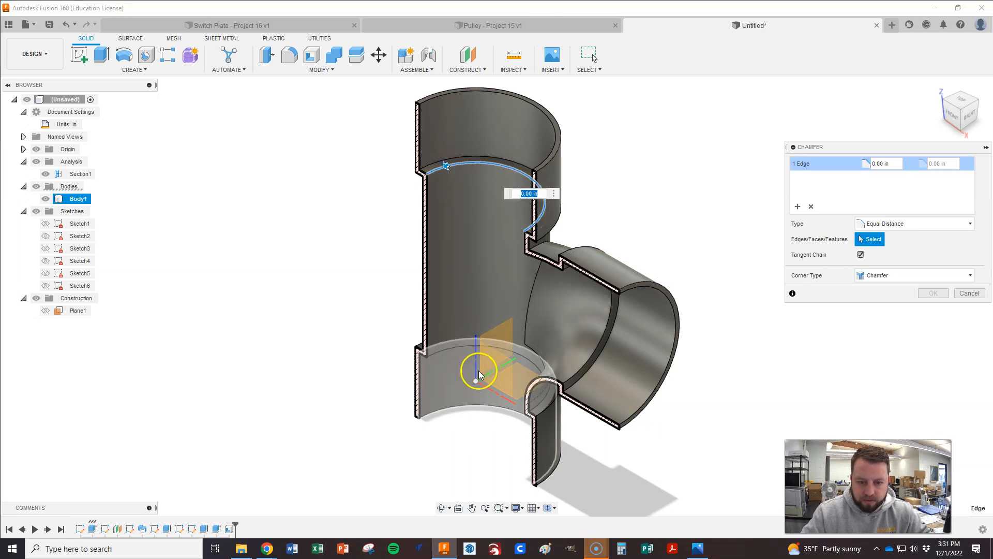
click(448, 96)
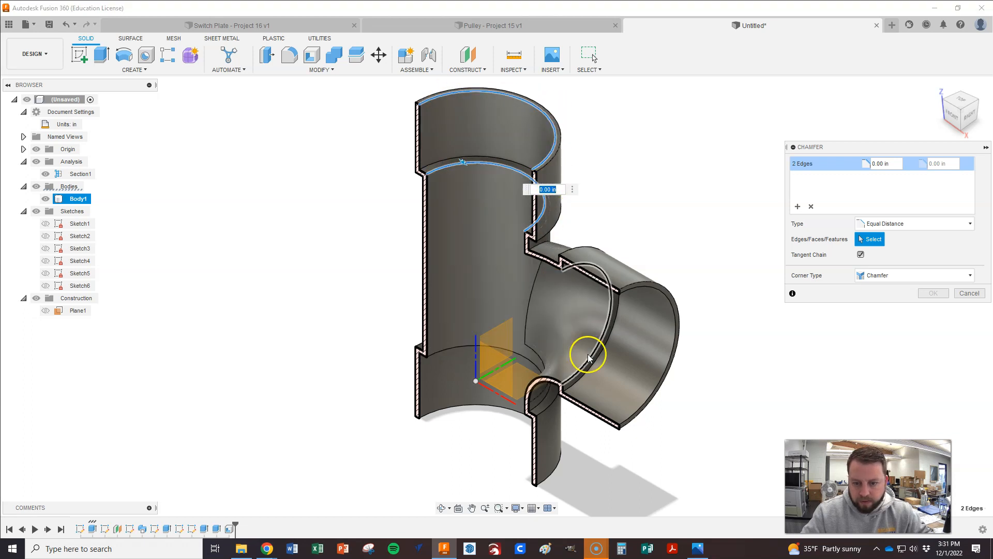
click(607, 339)
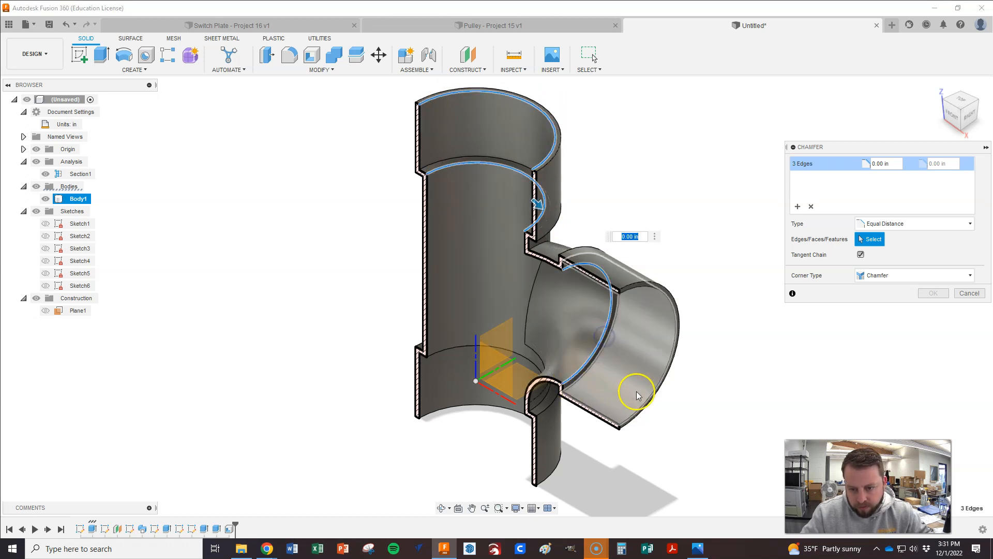
click(673, 356)
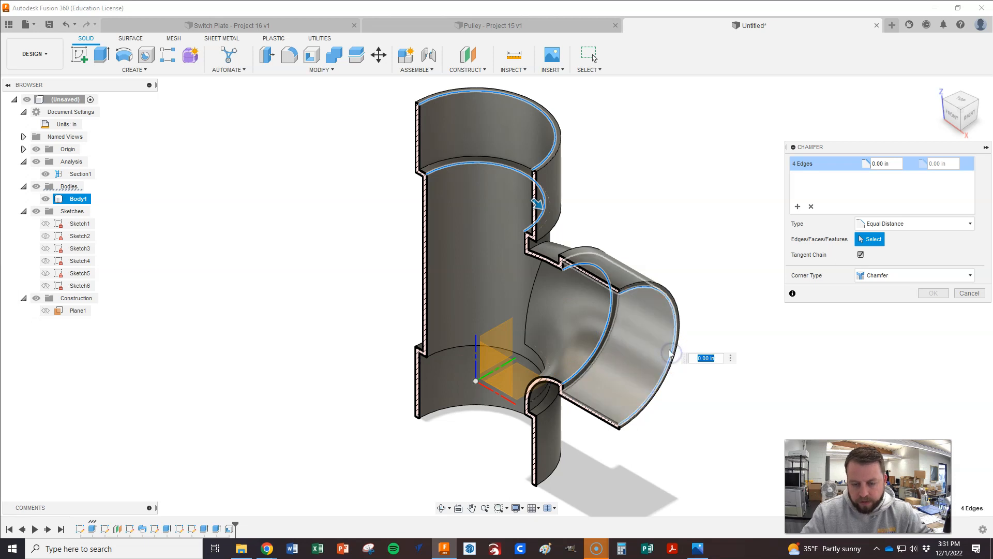
click(962, 131)
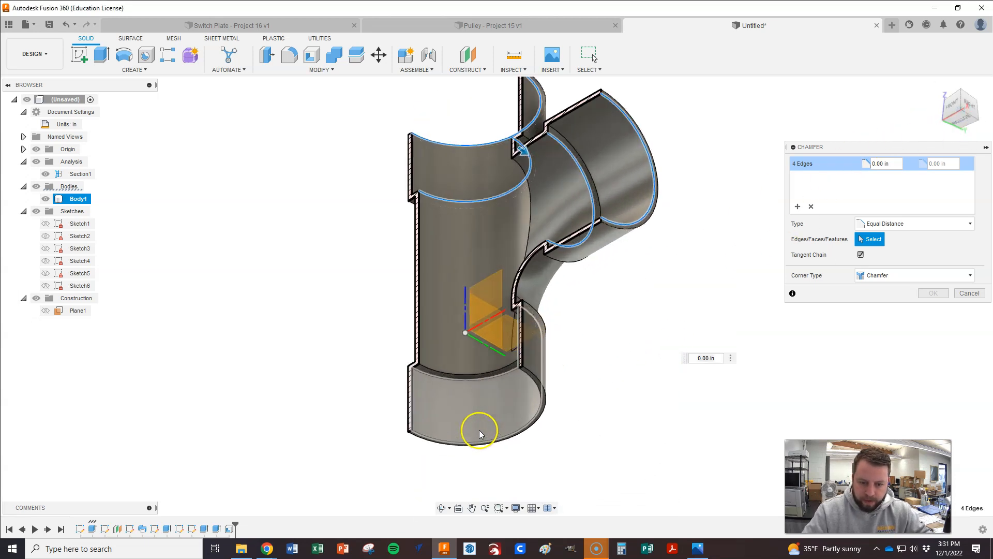
click(446, 373)
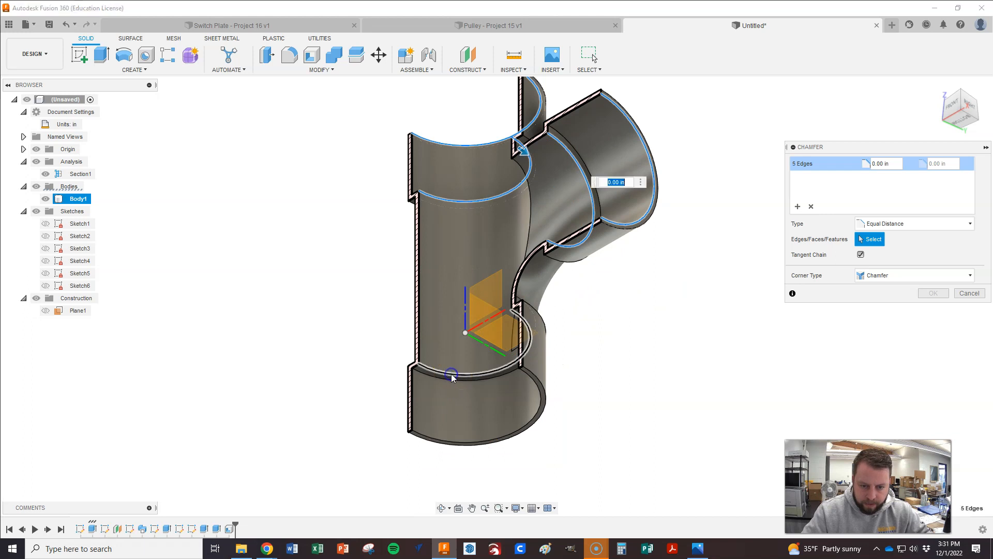
click(449, 444)
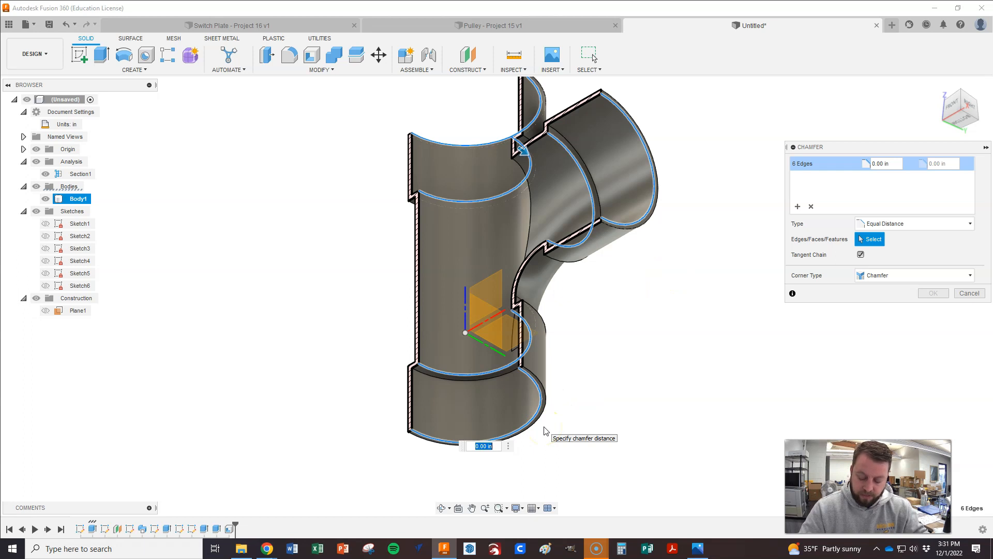
text(625)
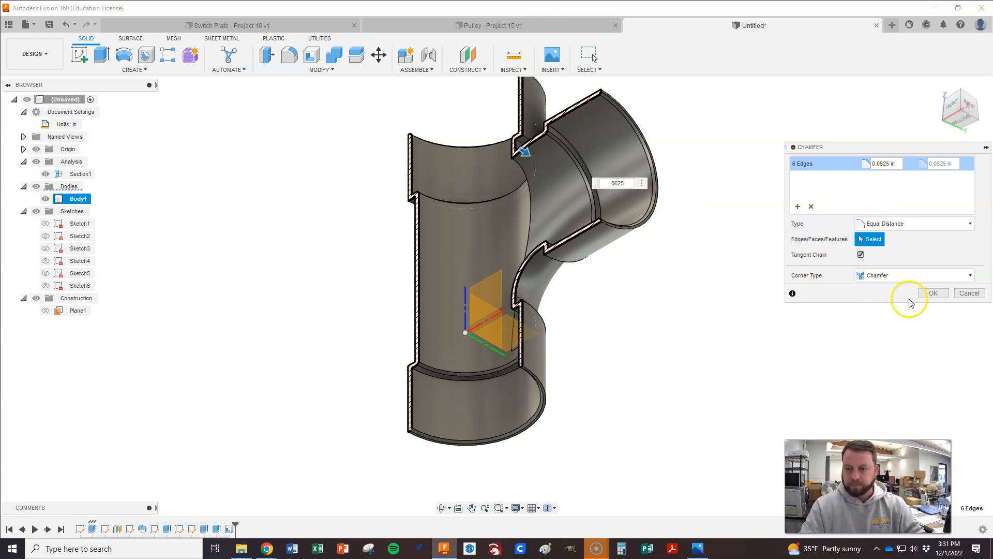
click(928, 294)
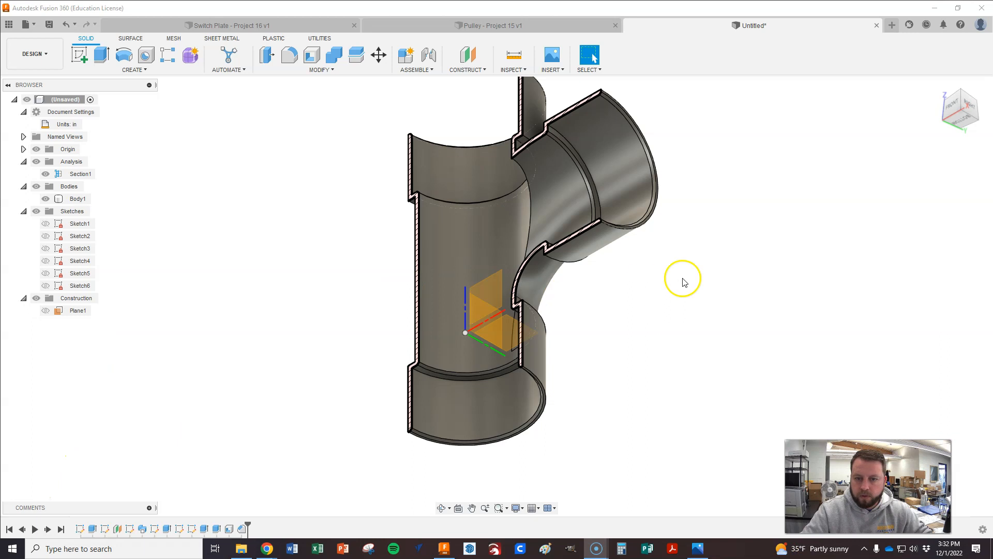
click(938, 86)
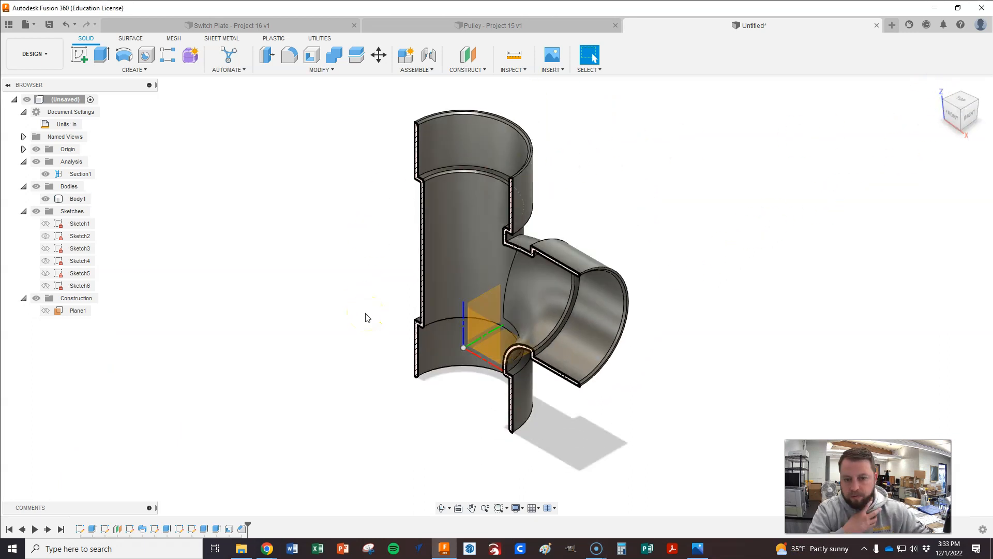
Step: Check the fillet radius callout in Detail B of the Pipe Tee Project 17 drawing in the image viewer
key(alt+Tab)
key(alt+Tab)
key(alt+Tab)
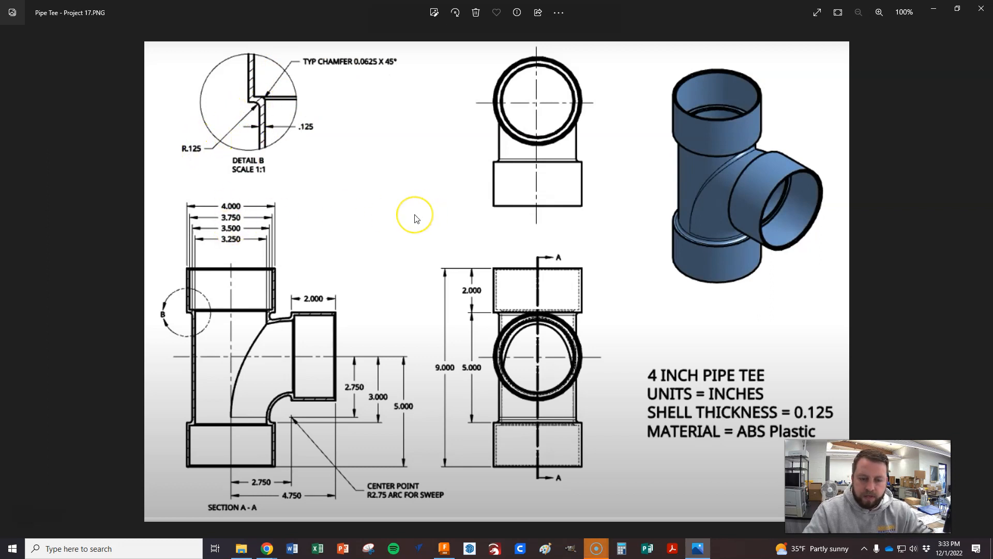
key(alt+Tab)
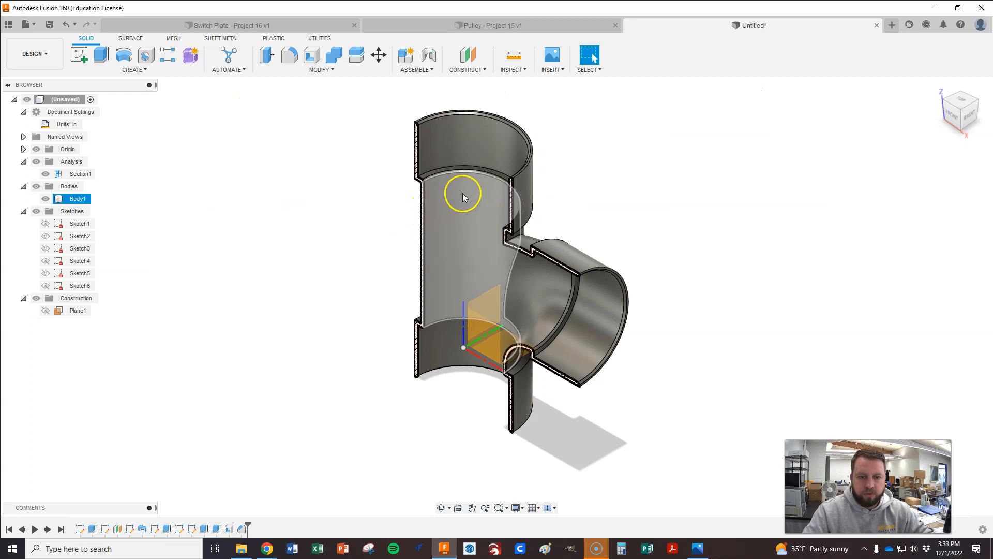
Step: Fillet the outer corners where the three collars meet the pipe and the edge joining the branch to the main pipe, radius 0.125 in
click(290, 59)
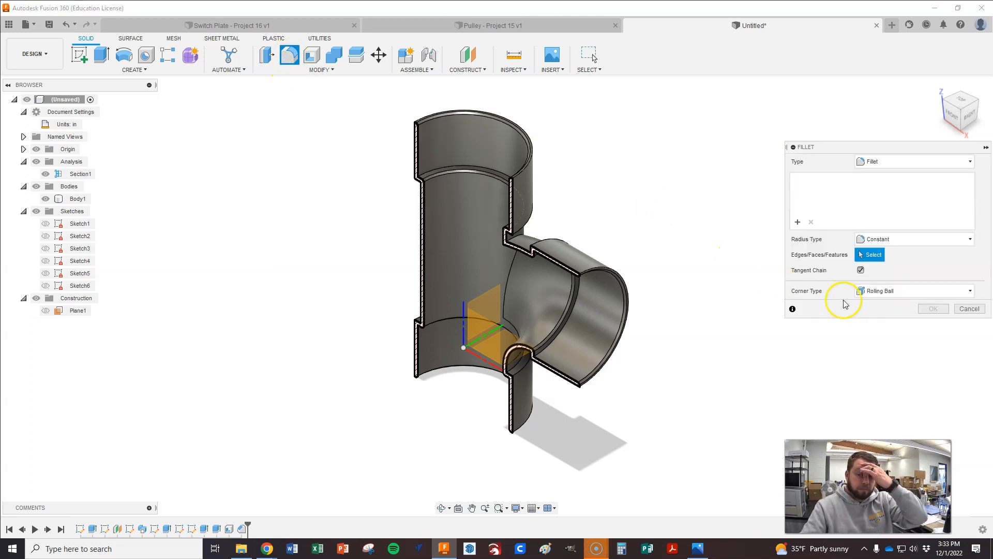
scroll(522, 373, up, 5)
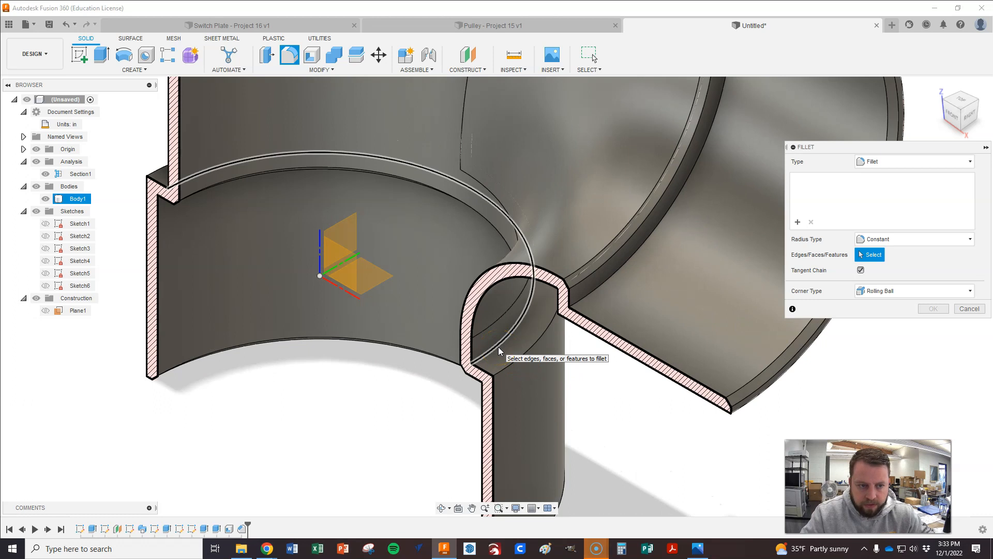
click(498, 347)
scroll(517, 403, down, 6)
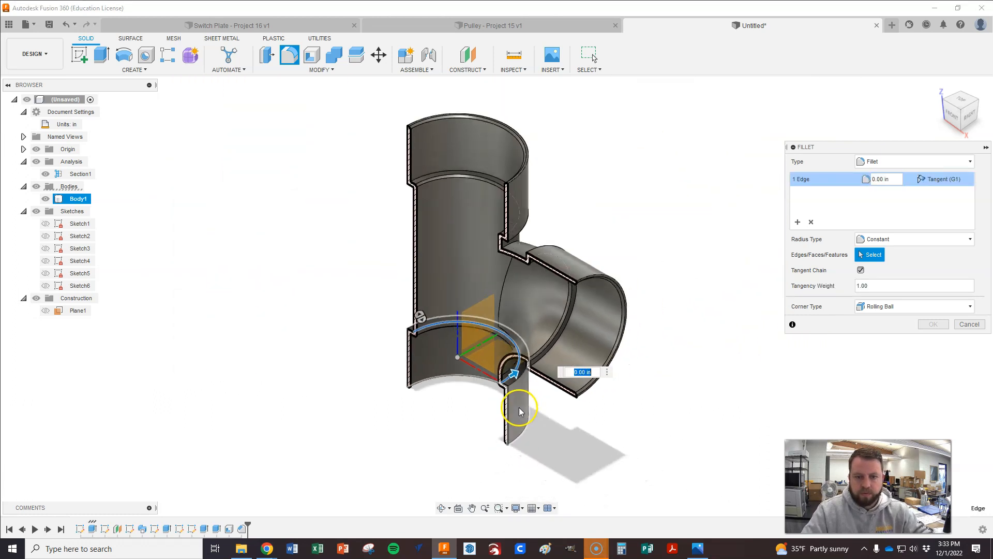
click(943, 103)
scroll(528, 223, up, 4)
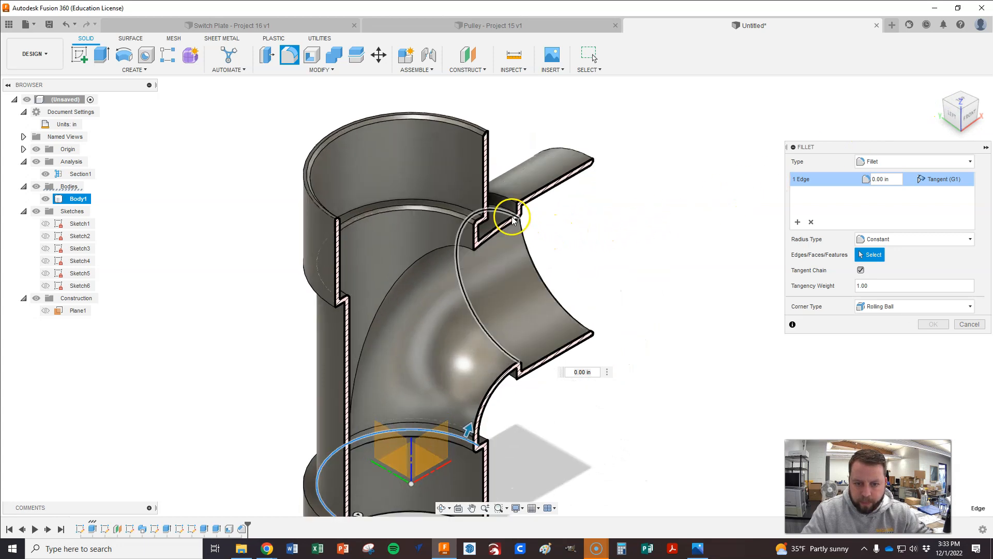
click(511, 216)
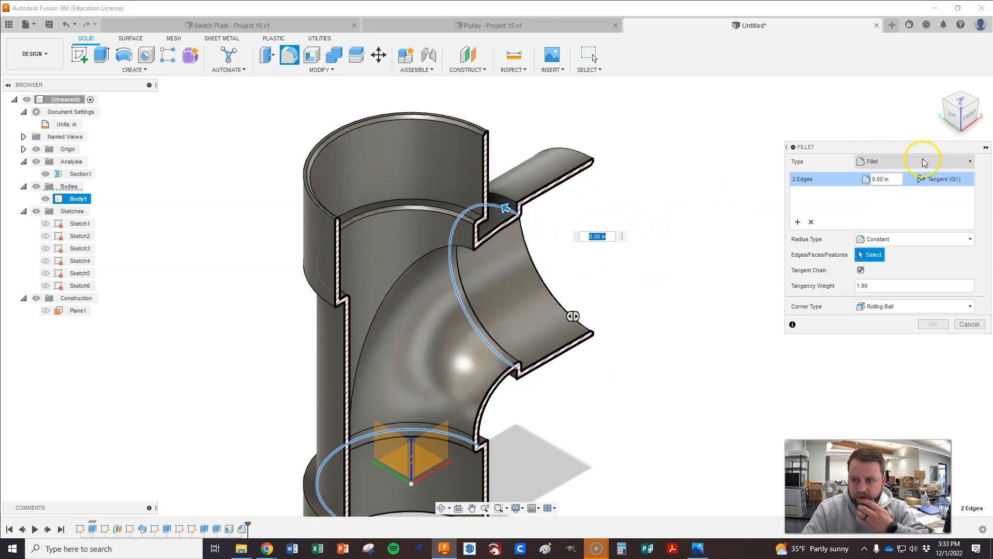
click(962, 131)
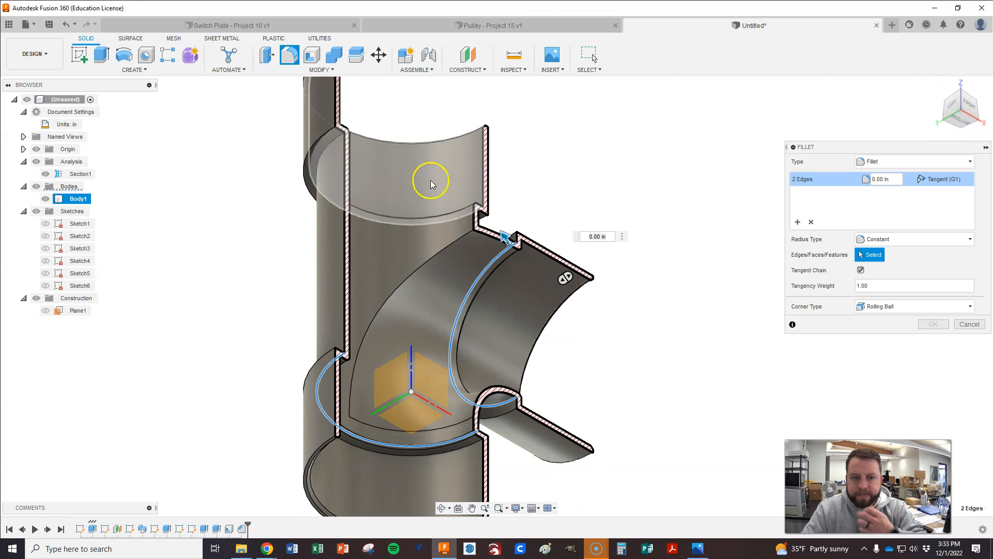
click(333, 142)
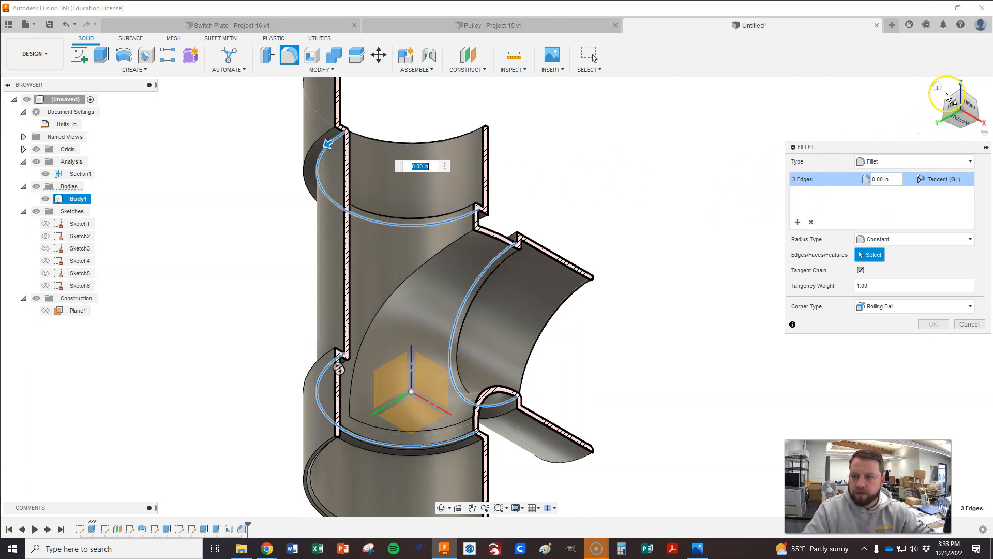
click(938, 87)
click(967, 108)
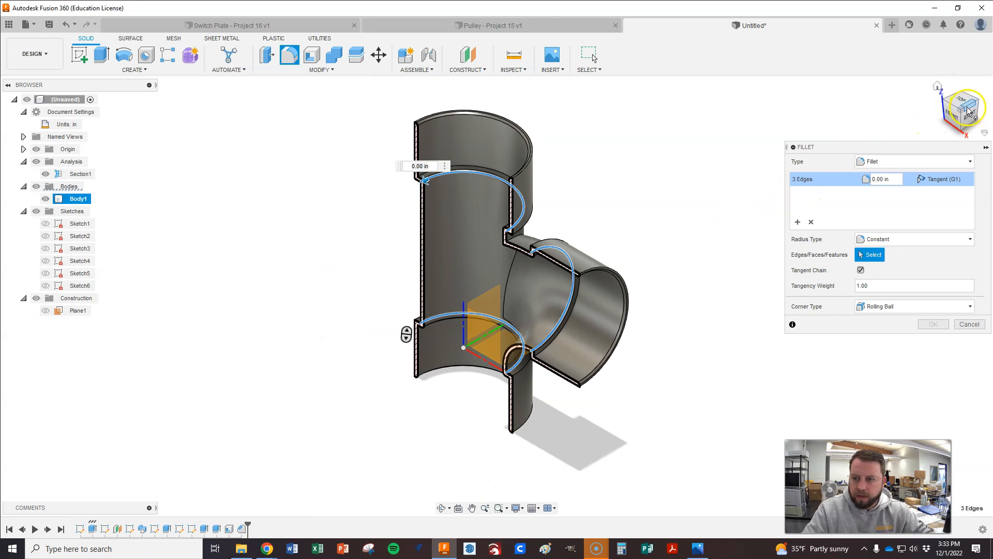
click(978, 103)
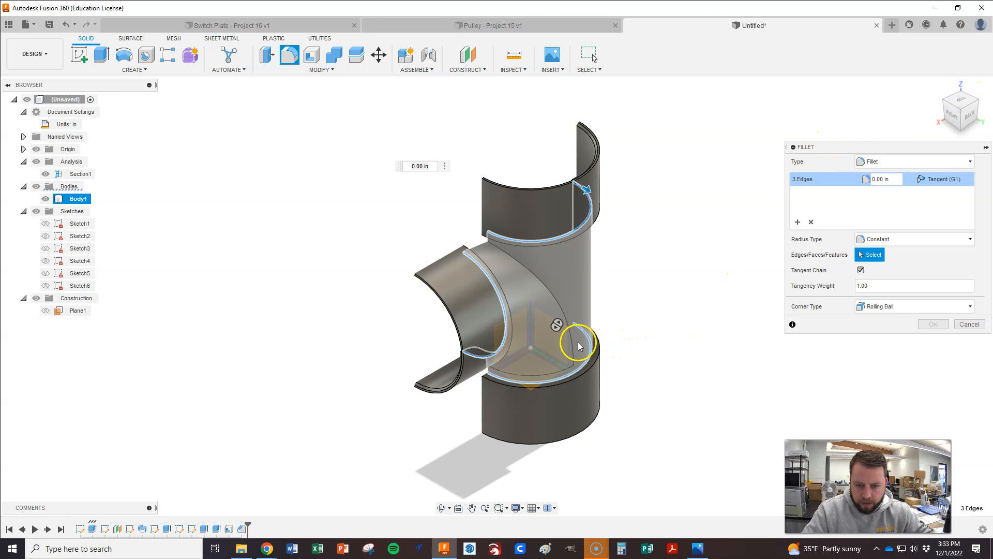
click(560, 309)
text(.125)
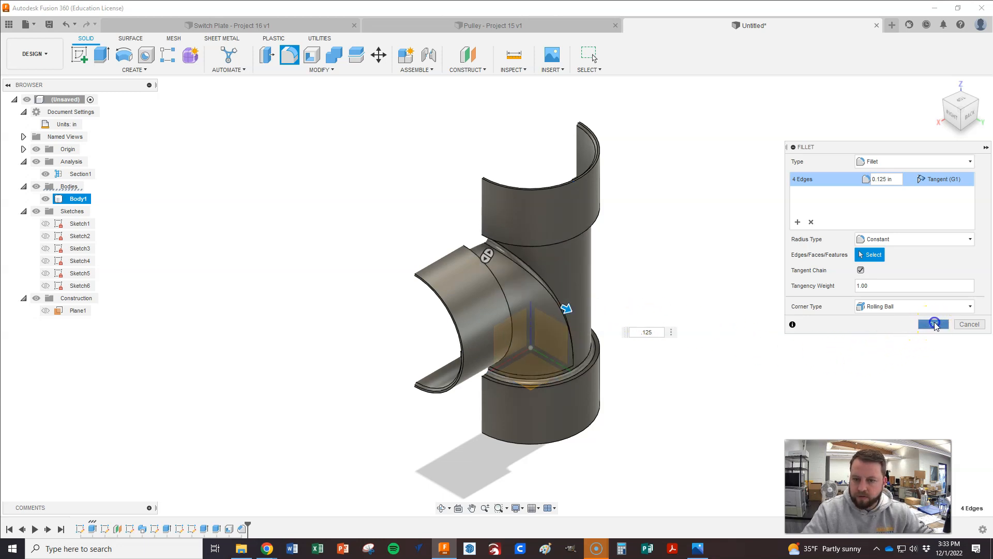
click(931, 323)
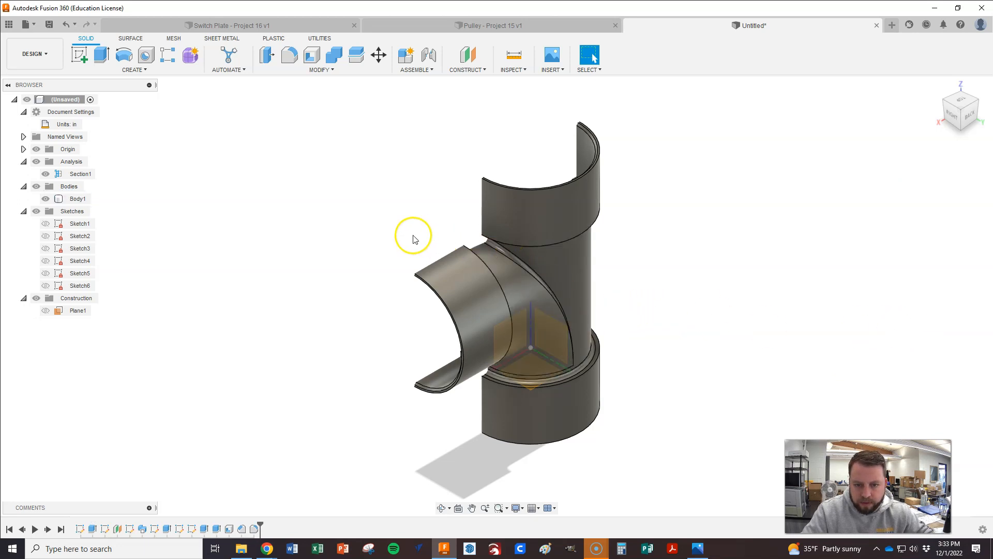
Step: Turn off the section analysis and hide the origin, showing the whole tee in the home view
click(45, 174)
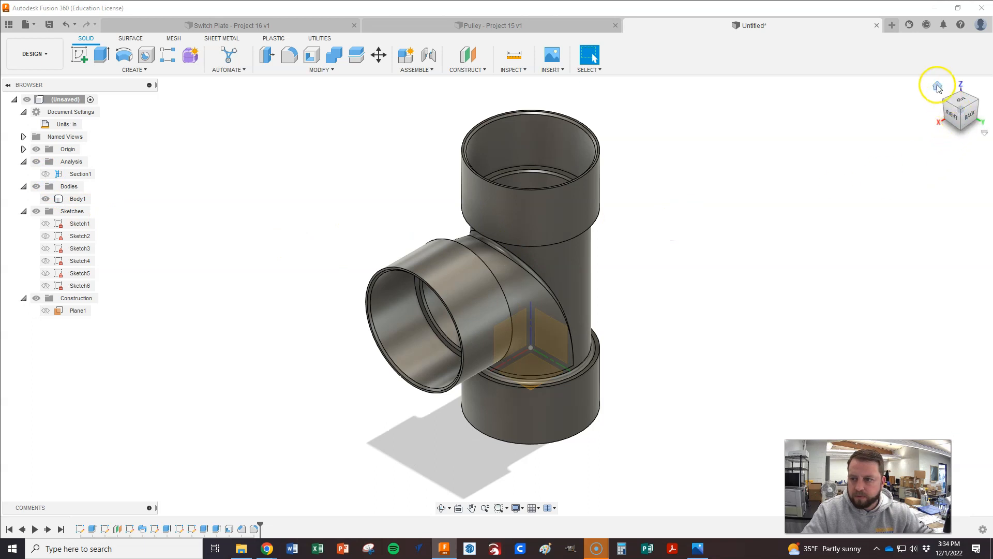
click(937, 85)
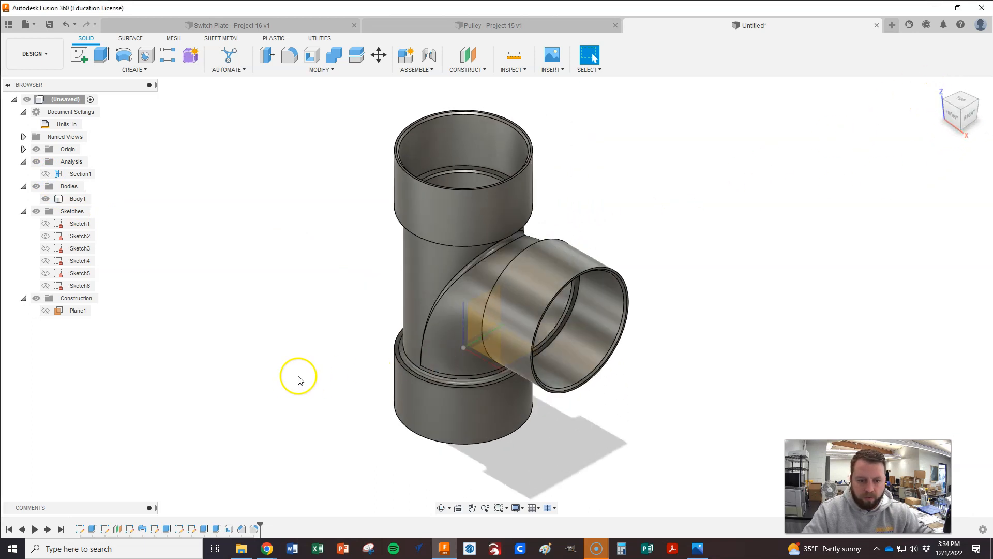
scroll(356, 430, up, 1)
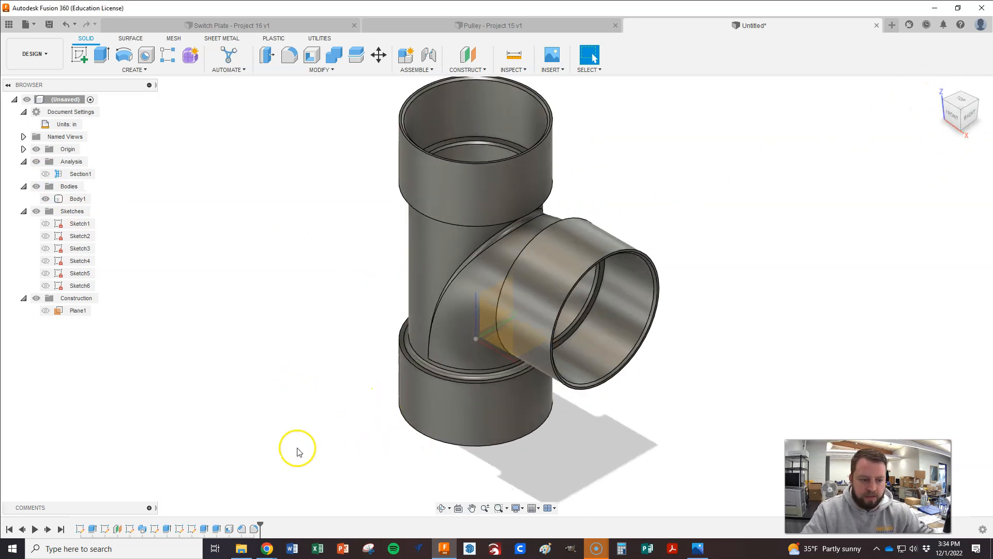
scroll(296, 410, down, 1)
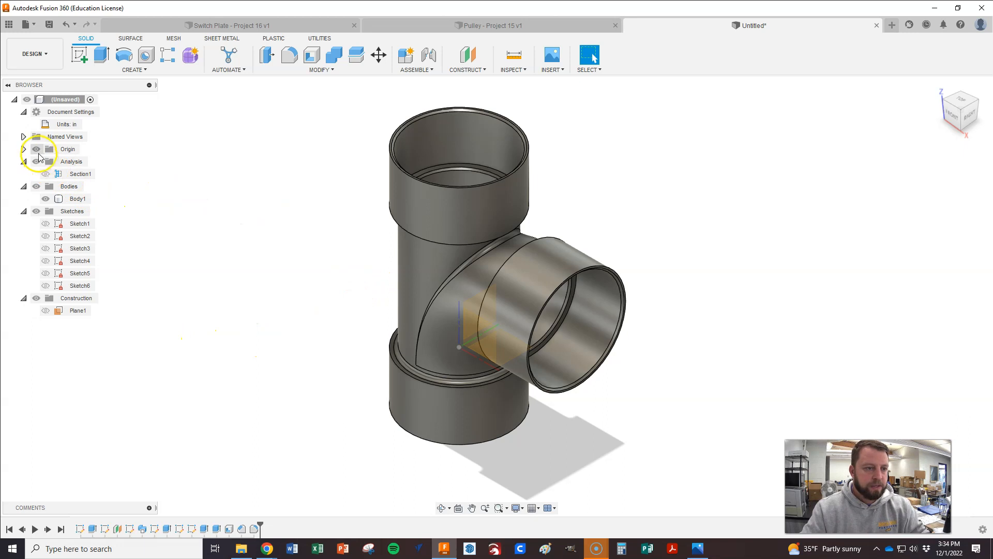
click(37, 149)
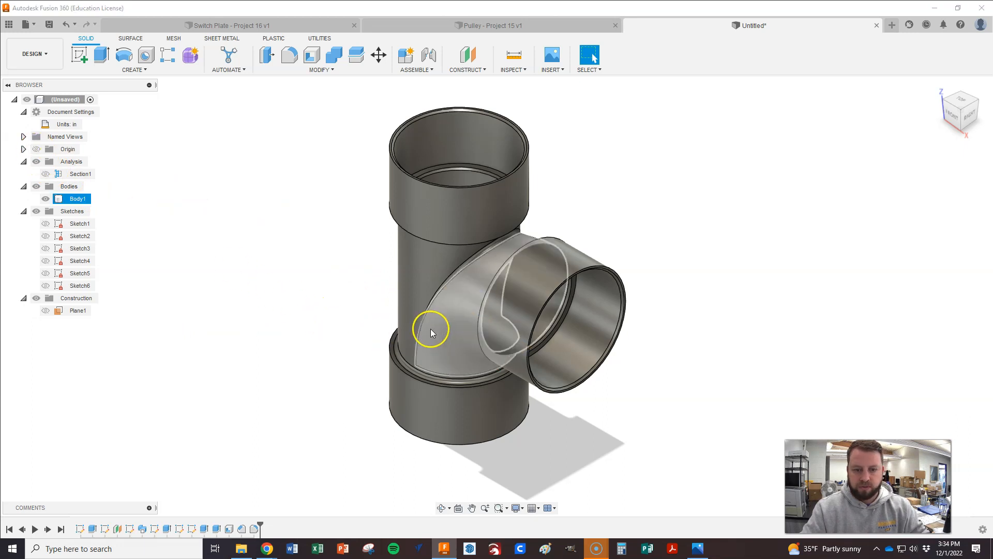
Step: Assign the PVC-Piping physical material from the Fusion 360 Material Library to the tee body
click(76, 199)
right_click(77, 200)
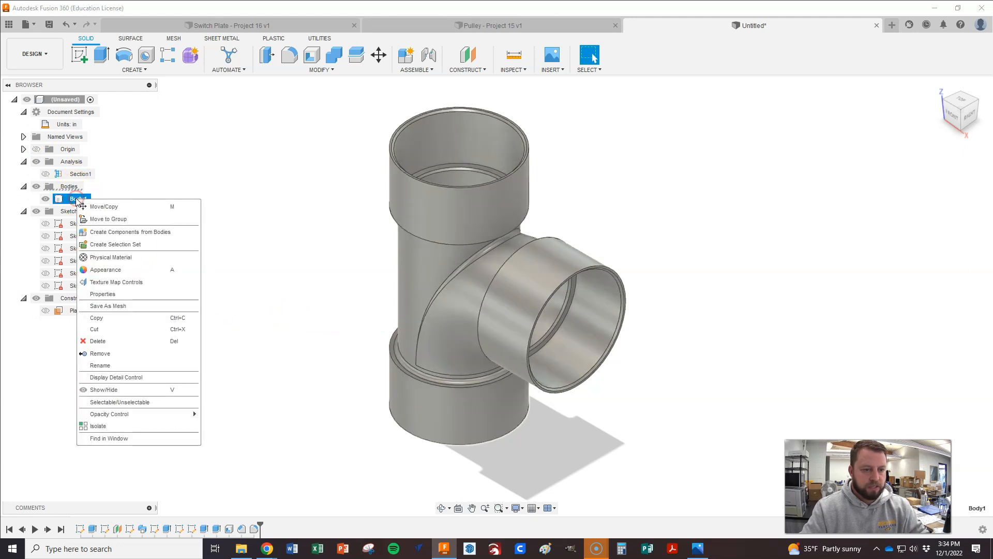
click(107, 257)
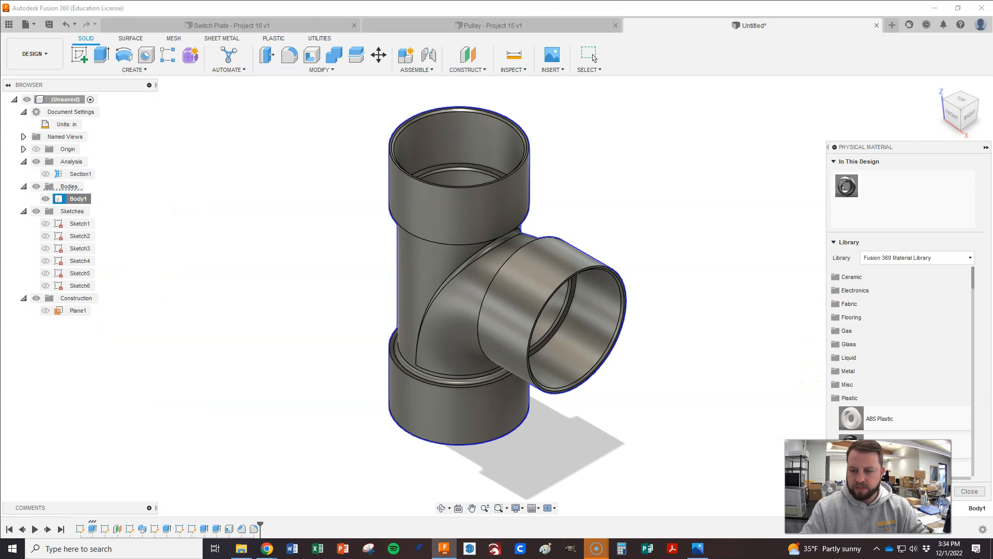
scroll(911, 346, down, 5)
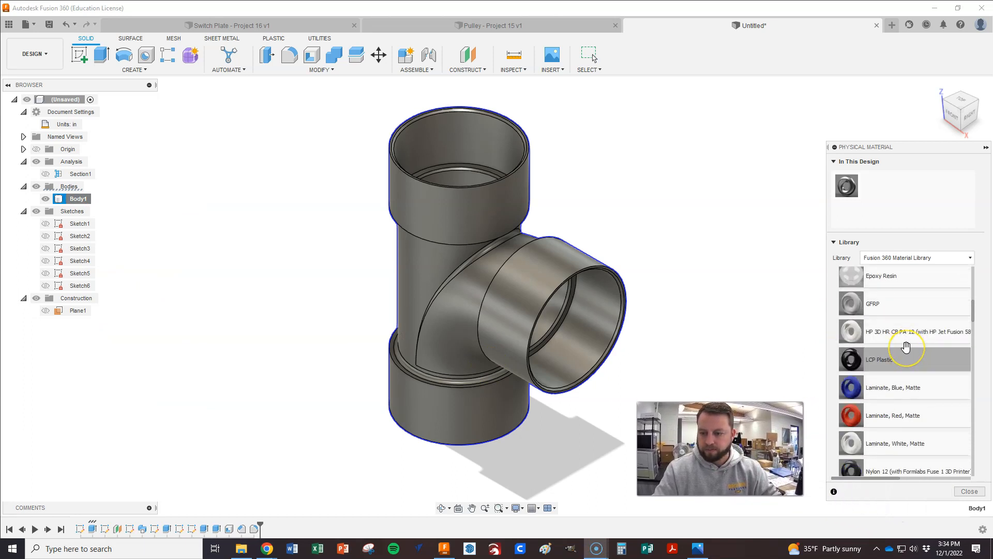
scroll(906, 346, down, 5)
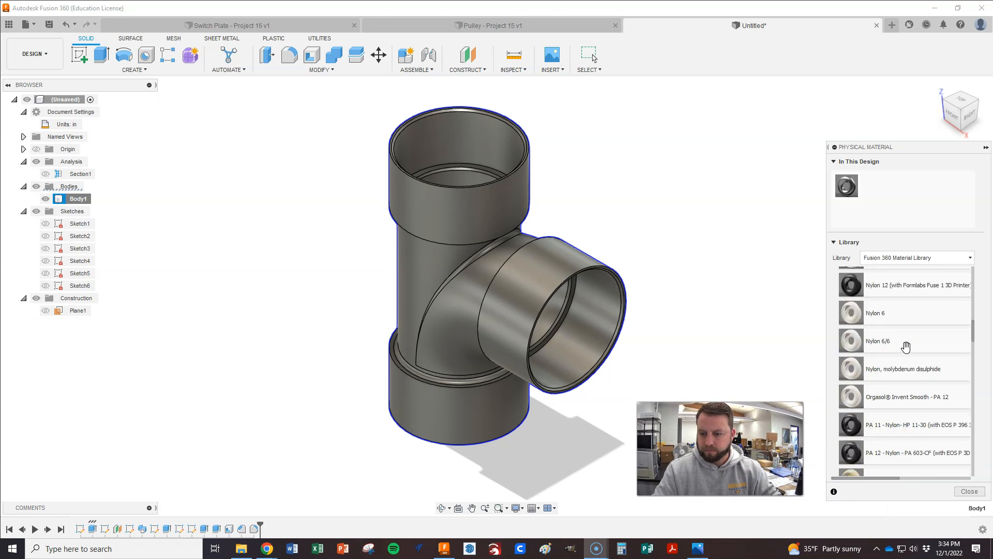
scroll(906, 346, down, 6)
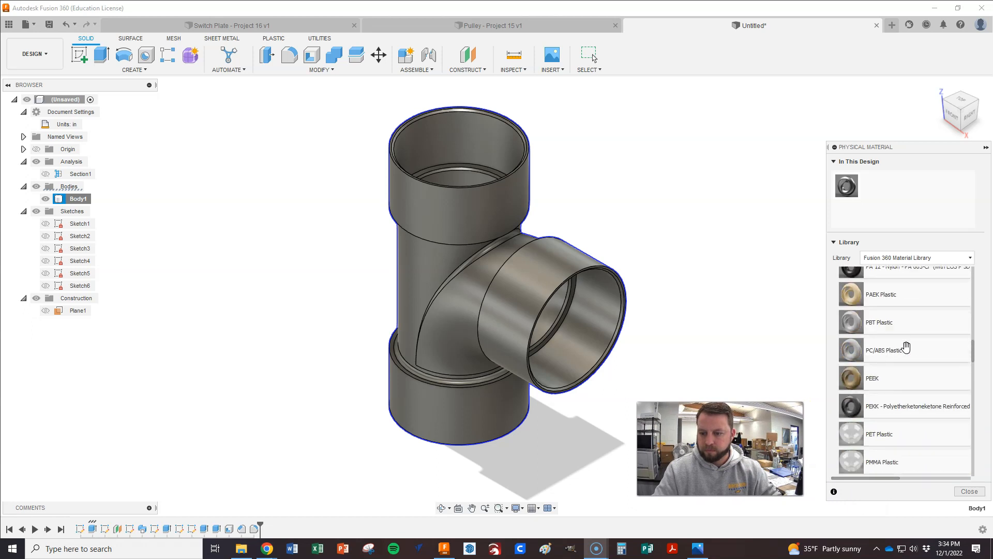
scroll(906, 347, down, 3)
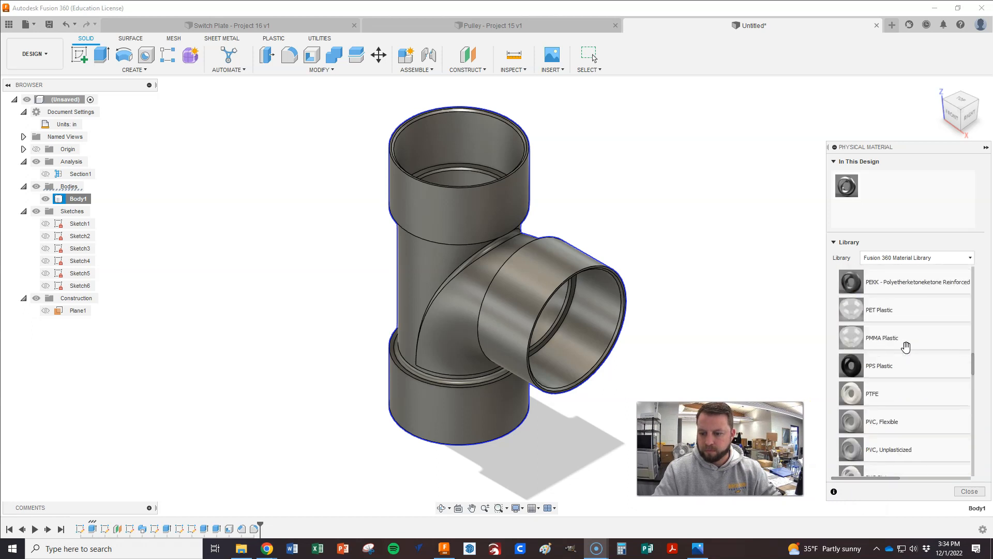
scroll(906, 356, down, 1)
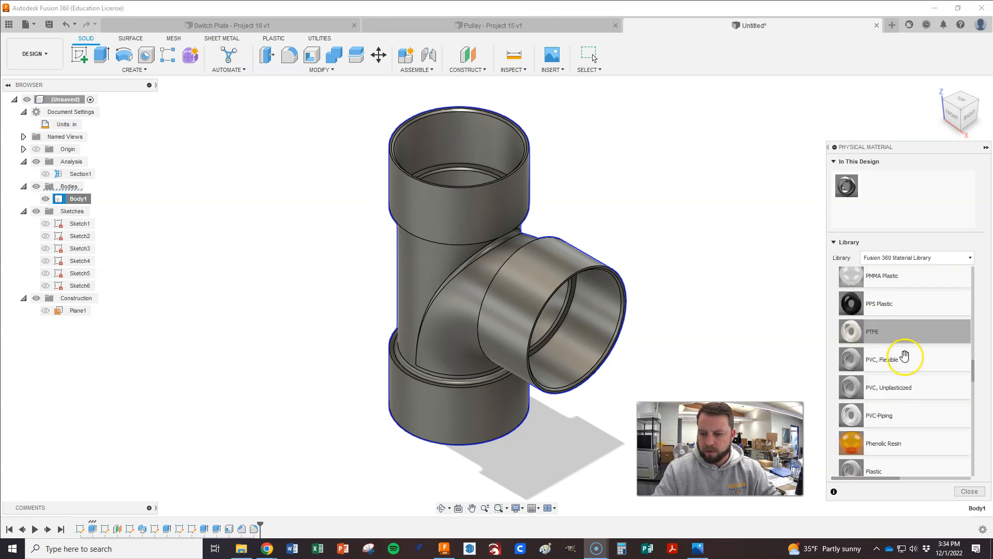
click(893, 402)
drag(886, 414, 504, 276)
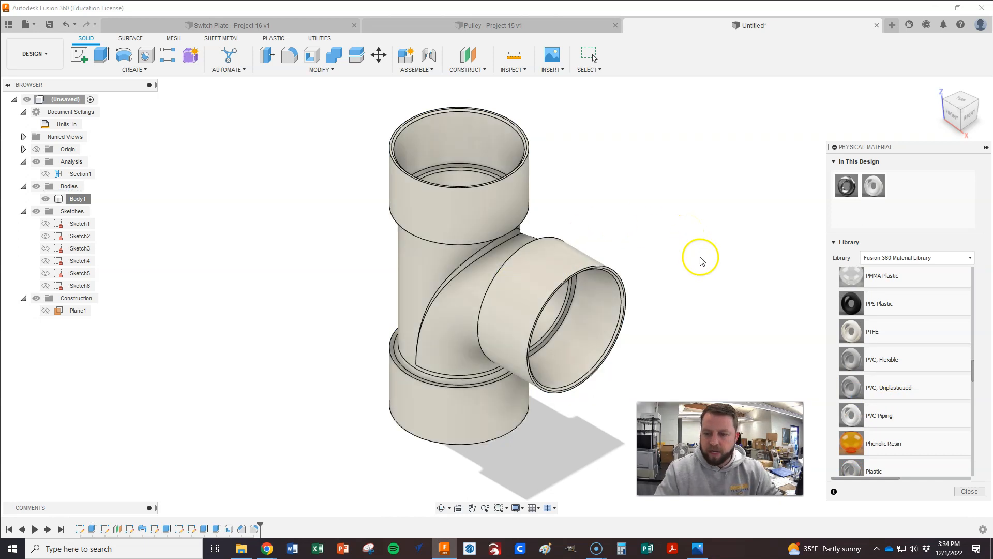
click(969, 491)
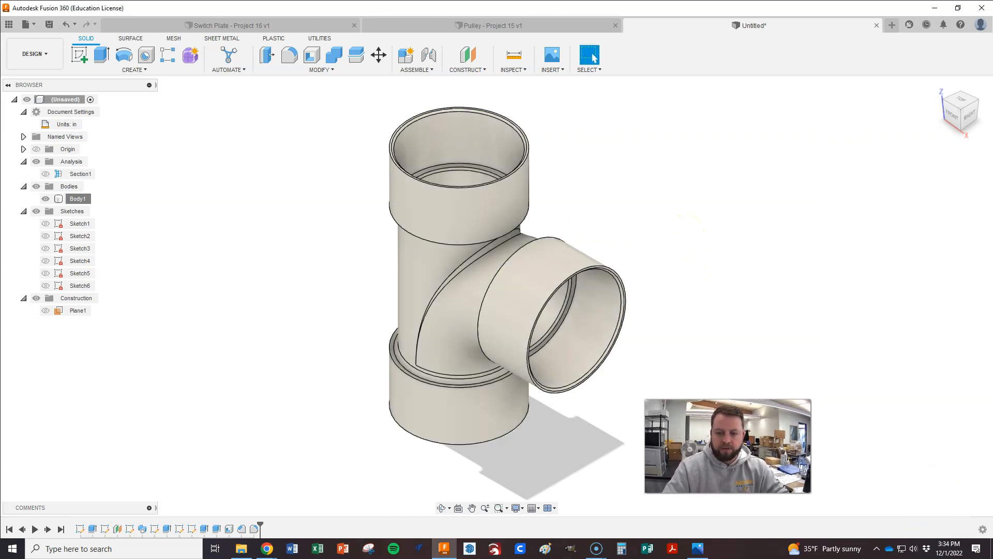
Step: Open the tee body's properties and review its mass, volume and physical material
right_click(78, 201)
click(105, 292)
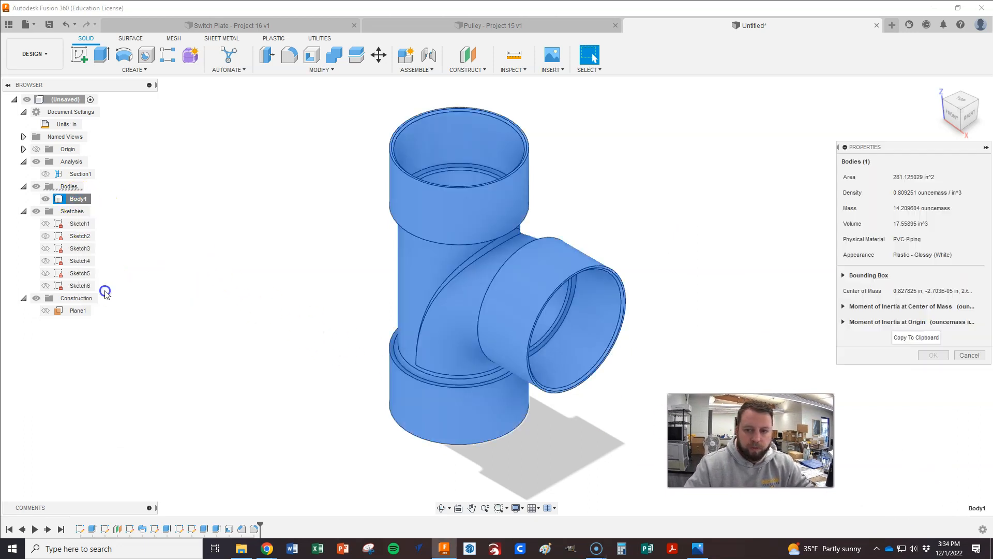
click(683, 324)
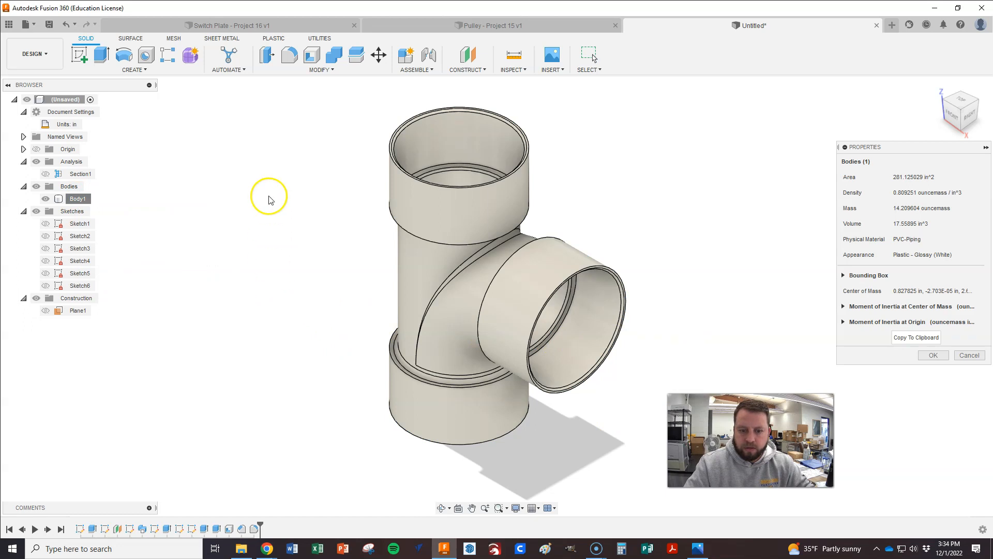
scroll(270, 211, up, 2)
middle_drag(362, 265, 416, 251)
scroll(415, 269, down, 1)
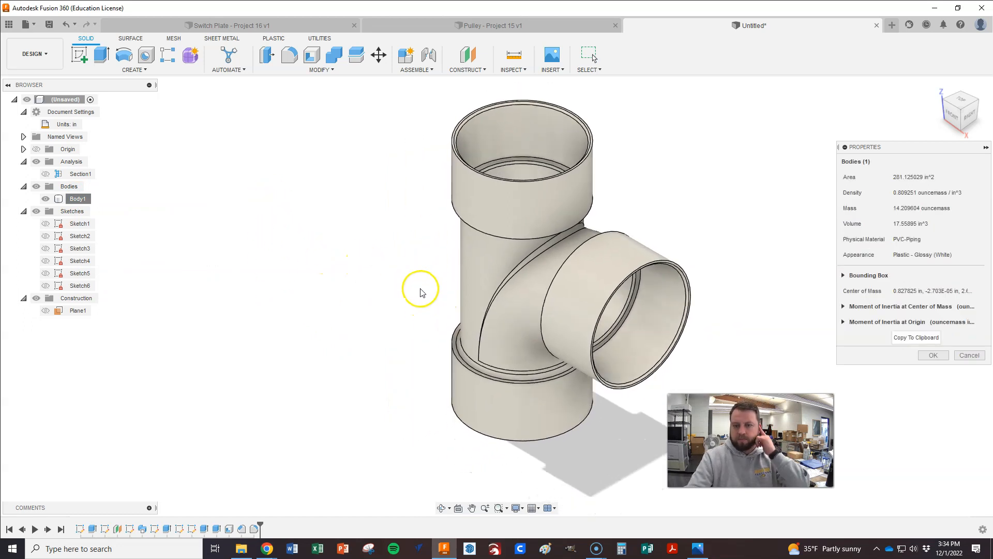